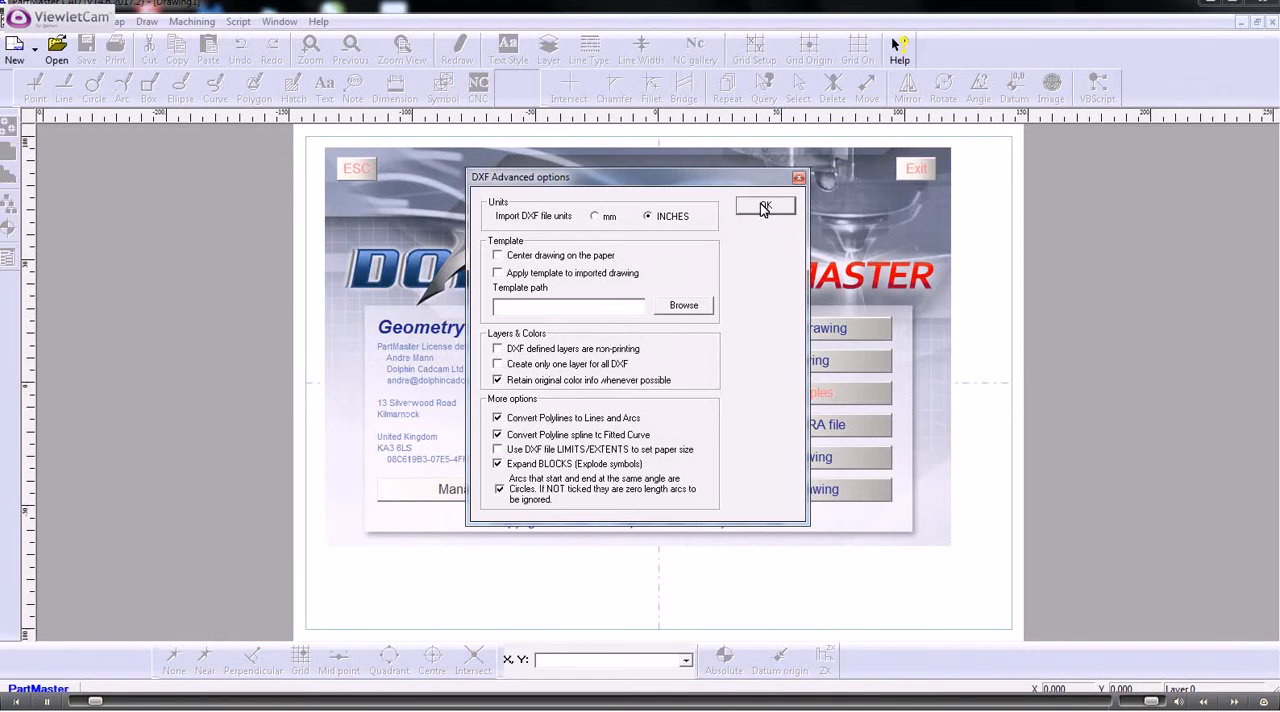
- Import the DXF drawing in inches and start a CNC profile on the front end face, just above the centerline
{"action": "left_click", "coordinate": [763, 206]}
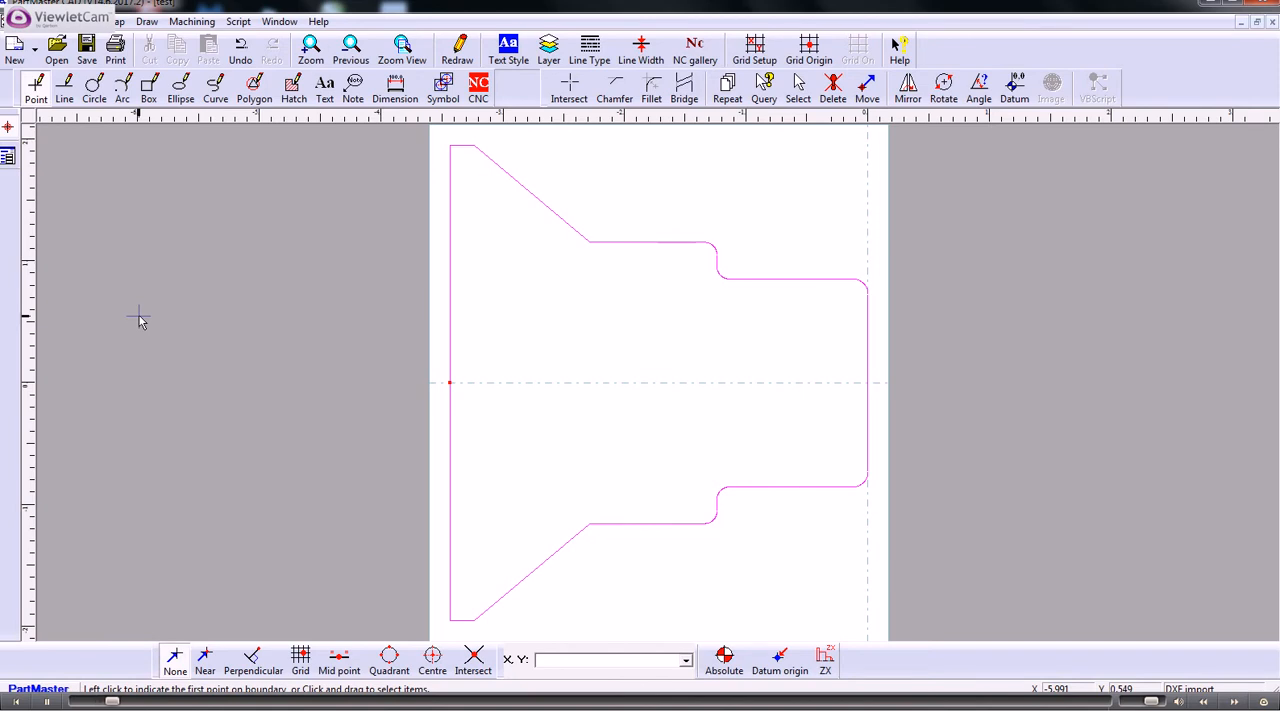
{"action": "left_click", "coordinate": [479, 90]}
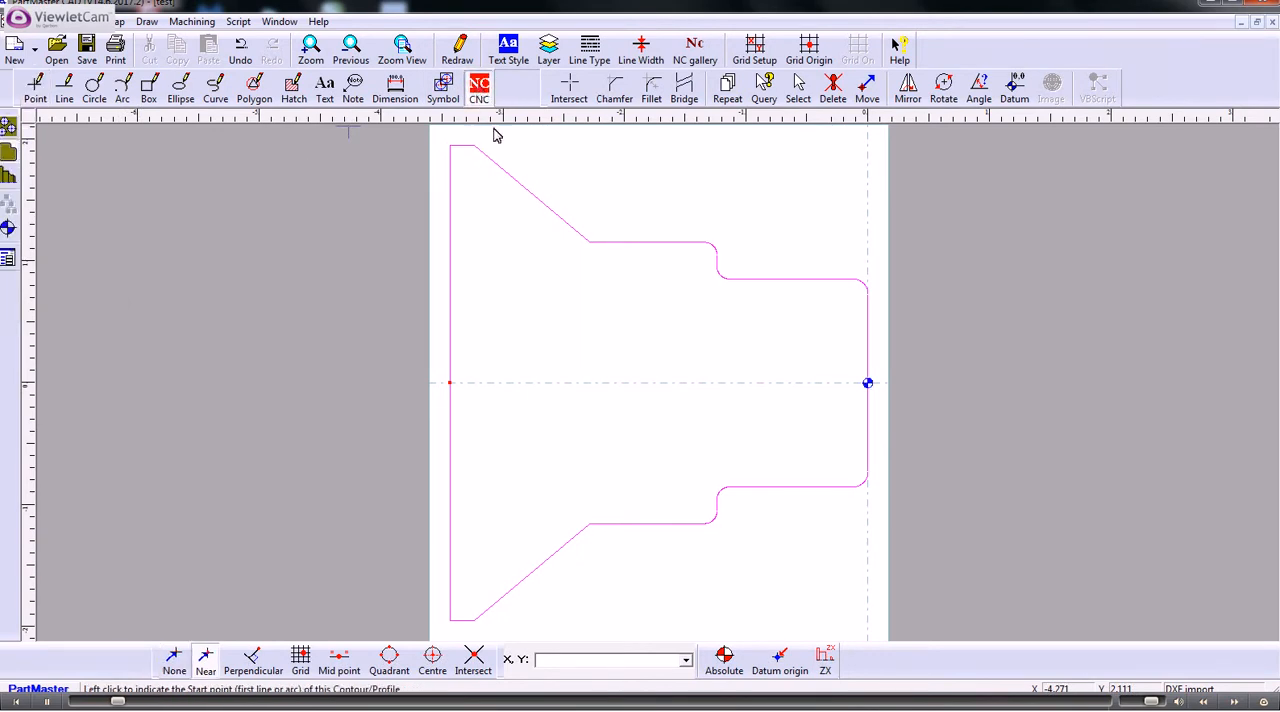
{"action": "left_click", "coordinate": [867, 383]}
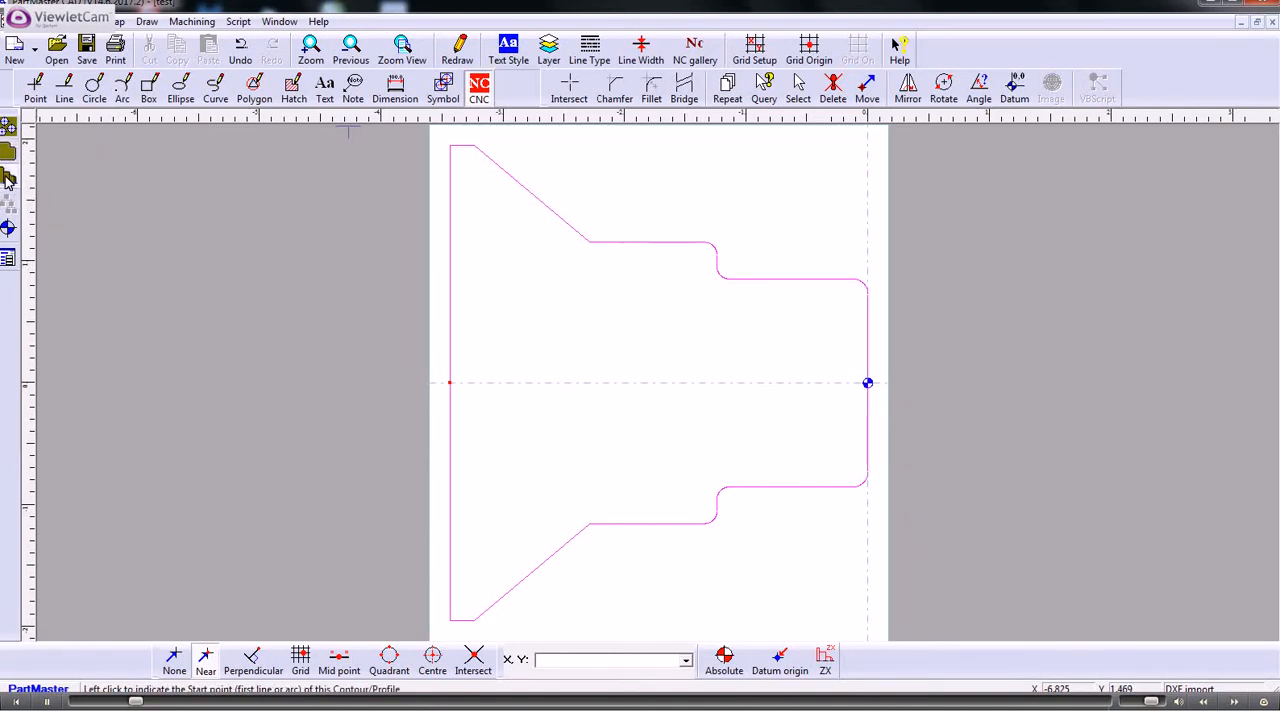
{"action": "left_click", "coordinate": [867, 343]}
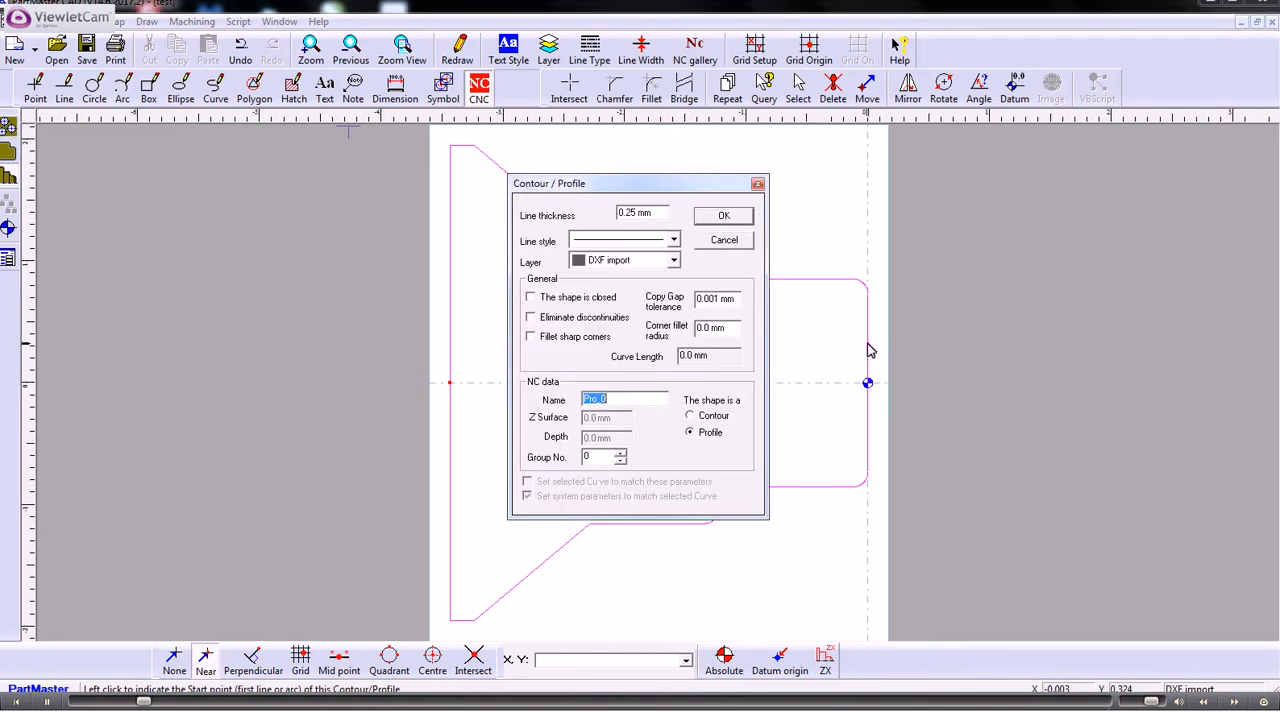
- Set the profile's line thickness to 1 and end profile Pro_0 where the back face meets the centerline, tracing the upper half
{"action": "left_click_drag", "start_coordinate": [660, 212], "coordinate": [558, 212]}
{"action": "type", "text": "1"}
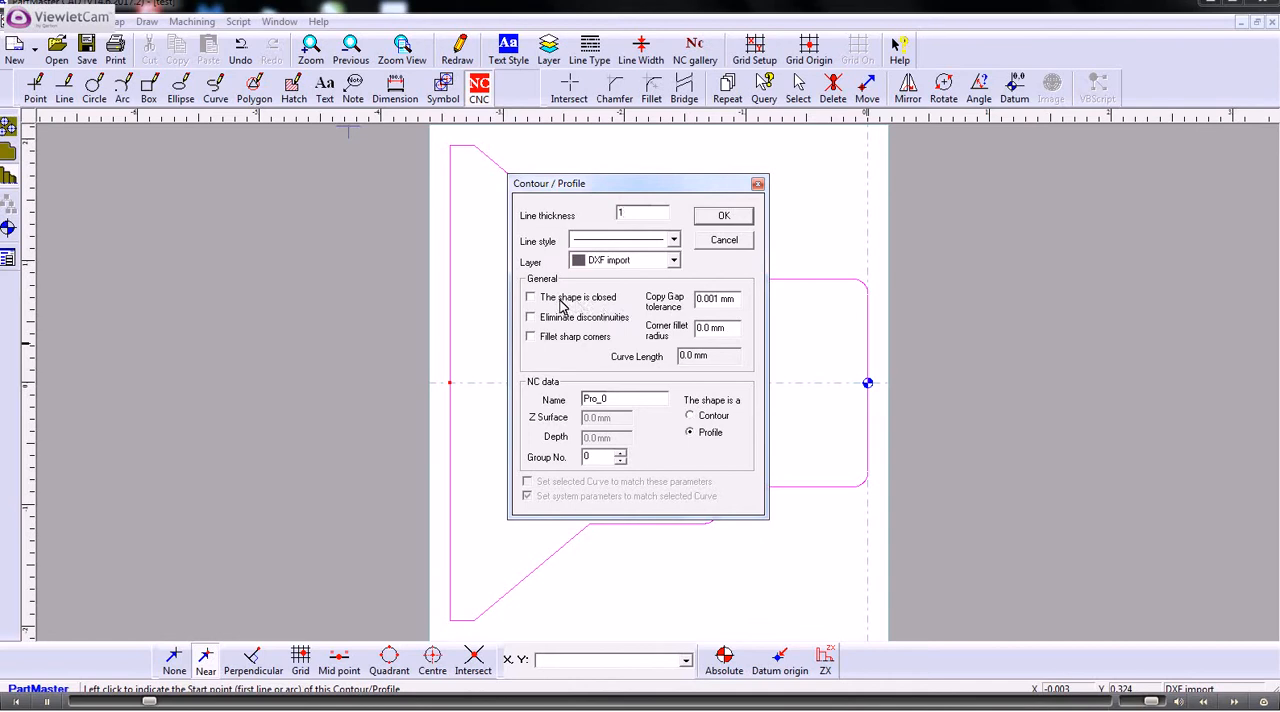
{"action": "left_click", "coordinate": [724, 217]}
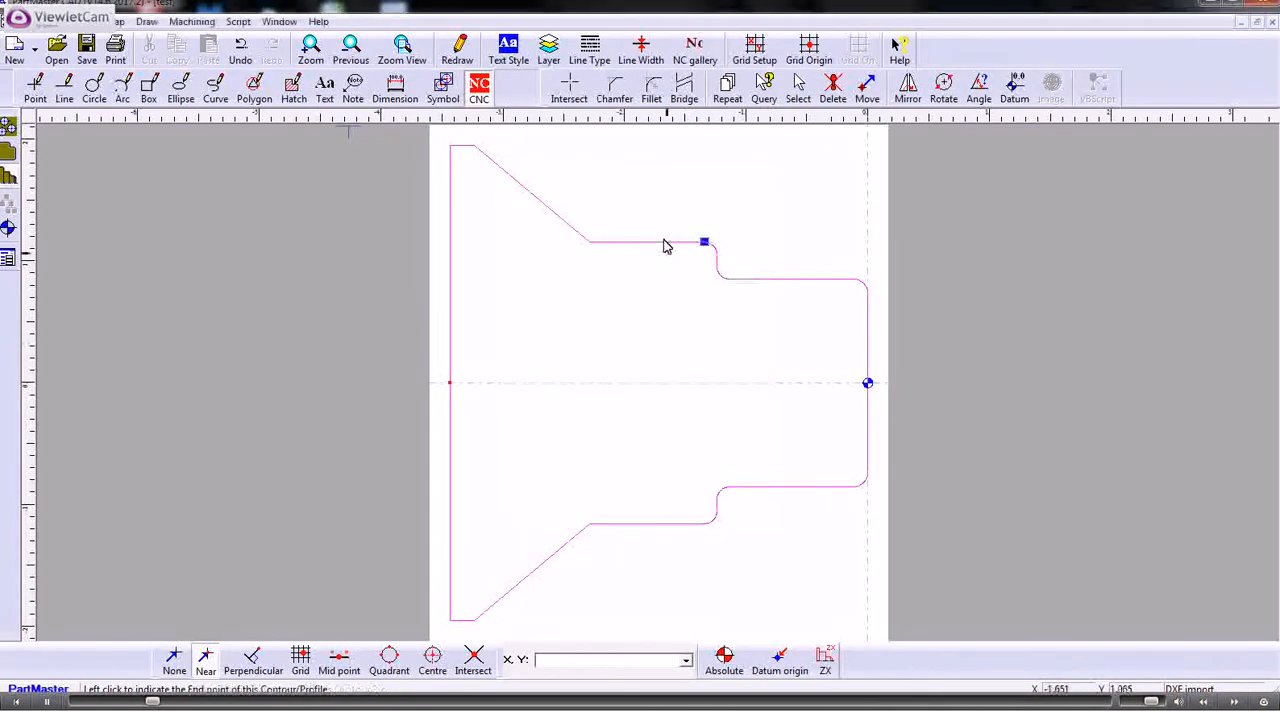
{"action": "left_click", "coordinate": [449, 383]}
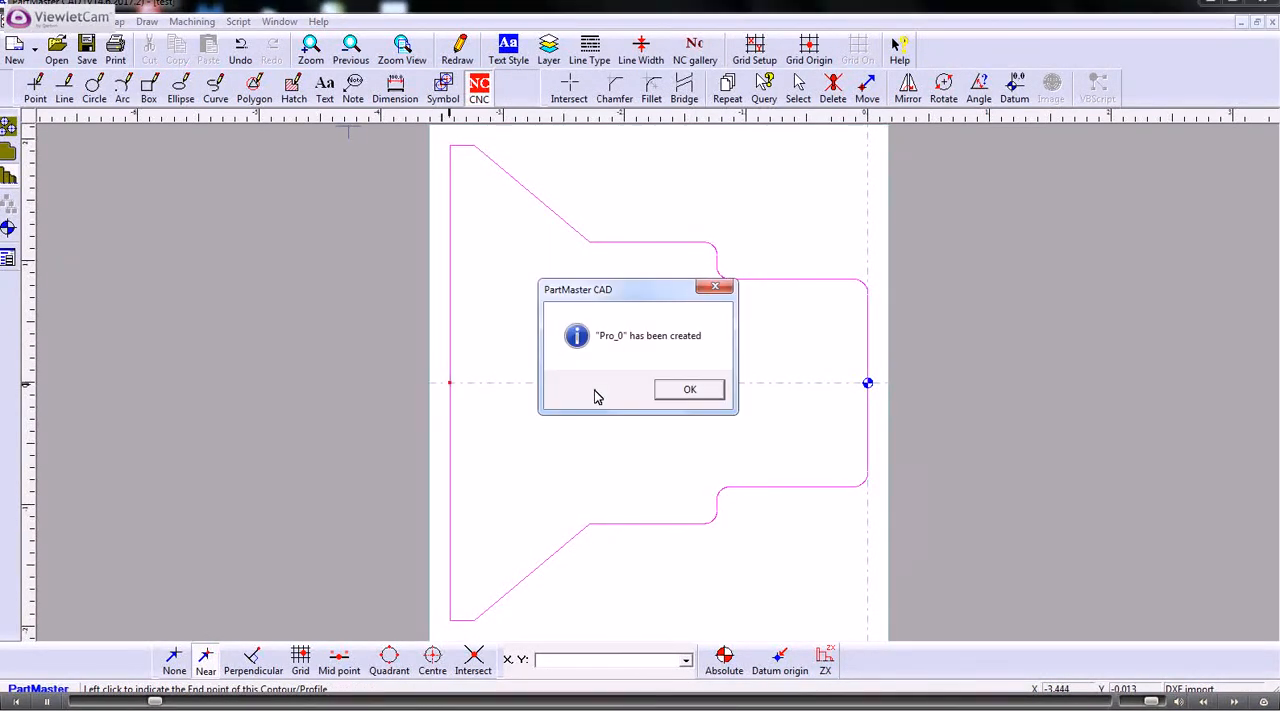
{"action": "left_click", "coordinate": [689, 390]}
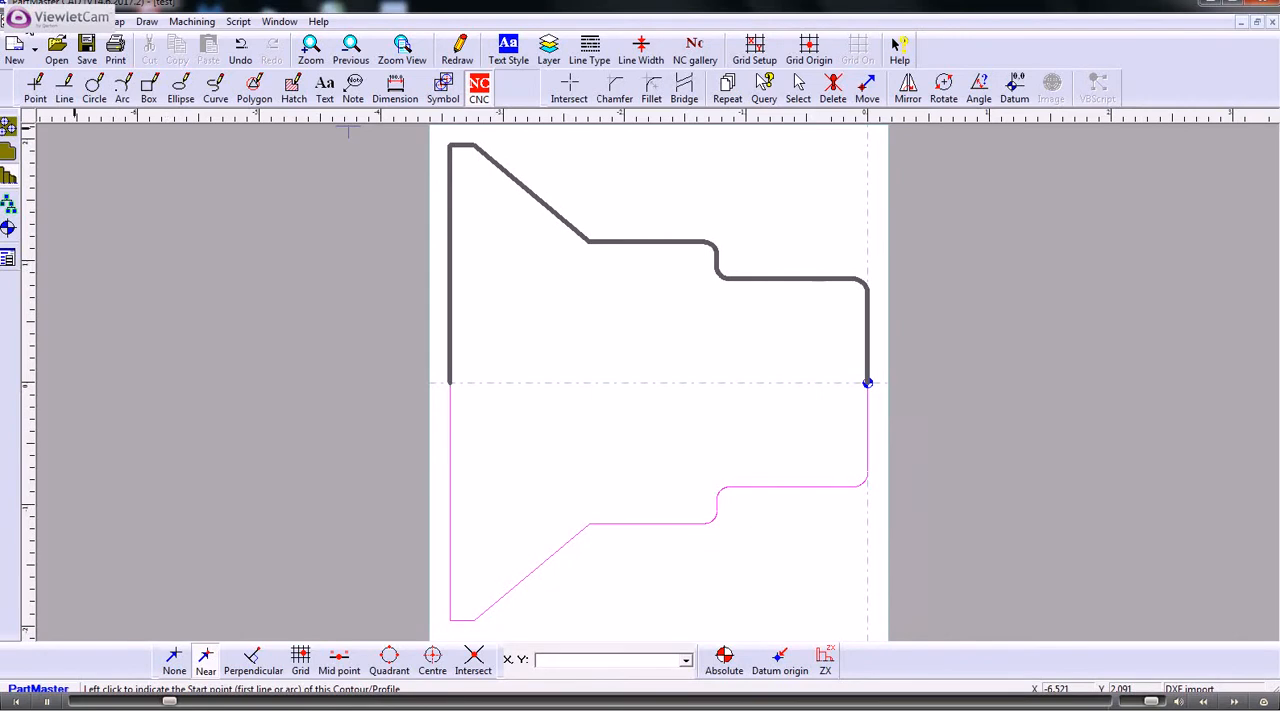
- Save the drawing under the new name "test am" in the PME Engines folder
{"action": "left_click", "coordinate": [22, 21]}
{"action": "mouse_move", "coordinate": [82, 138]}
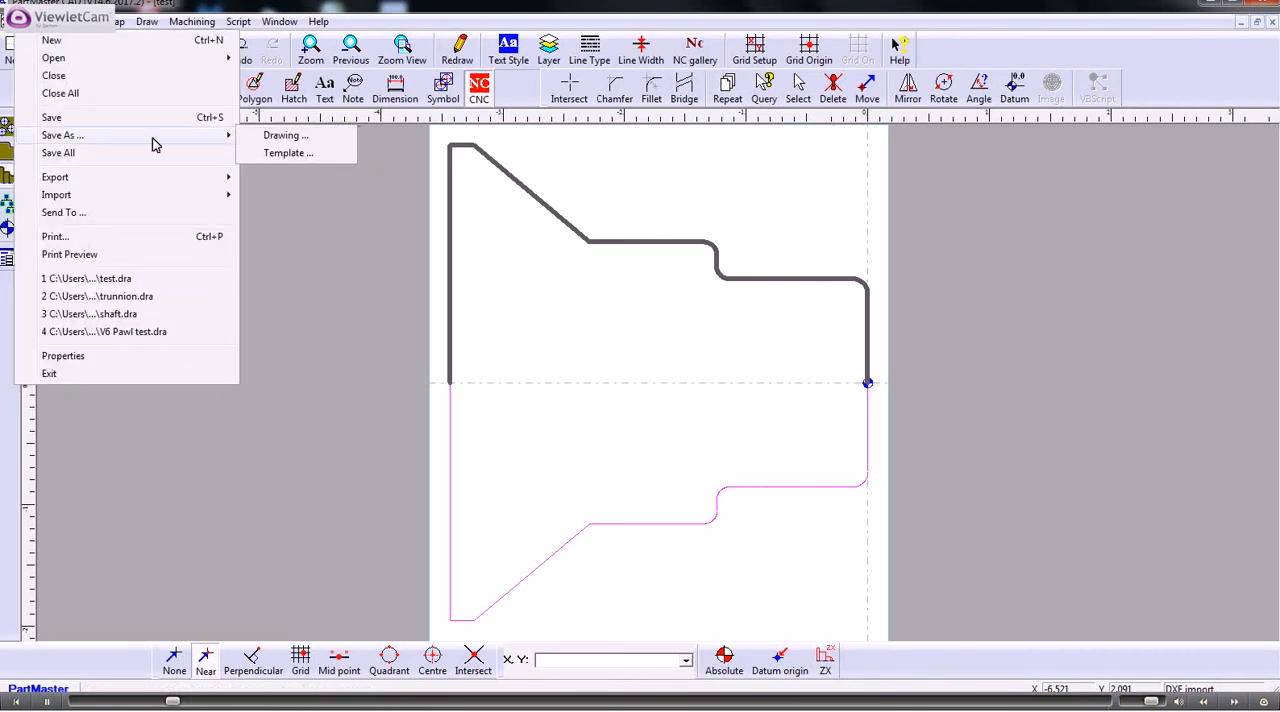
{"action": "left_click", "coordinate": [281, 145]}
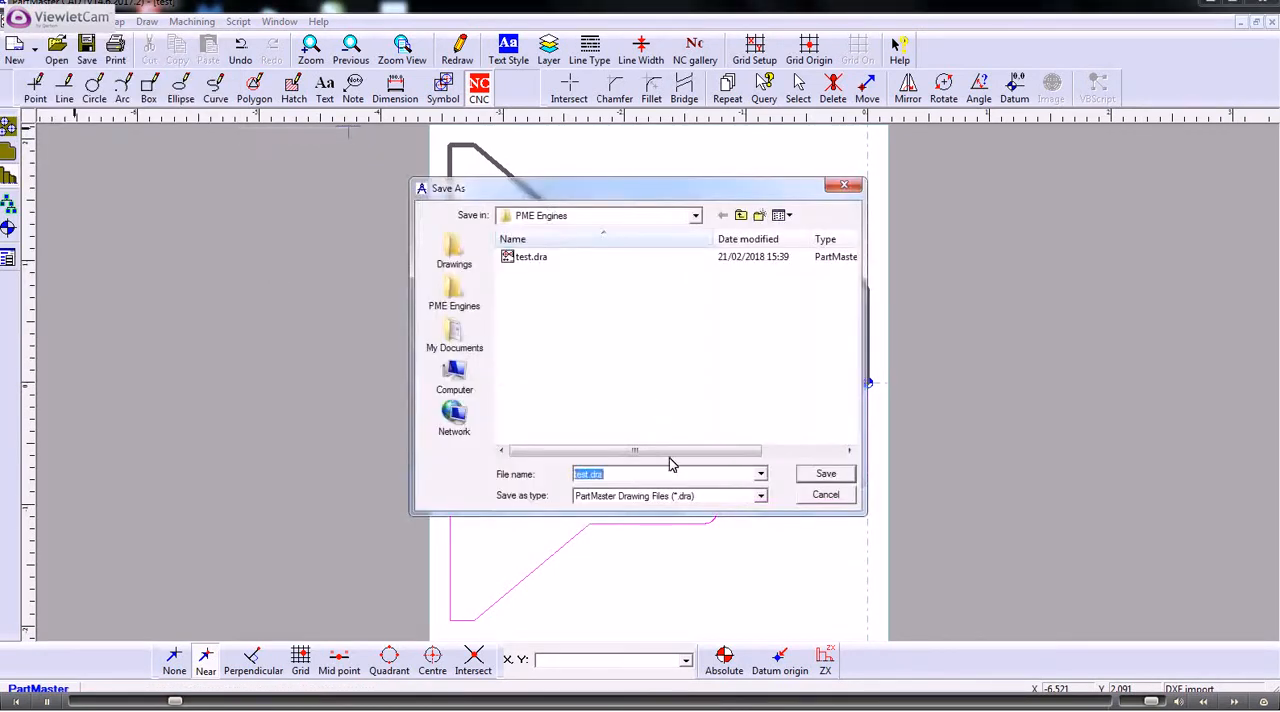
{"action": "left_click", "coordinate": [607, 474]}
{"action": "key", "text": "BackSpace"}
{"action": "key", "text": "BackSpace"}
{"action": "key", "text": "BackSpace"}
{"action": "key", "text": "BackSpace"}
{"action": "key", "text": "BackSpace"}
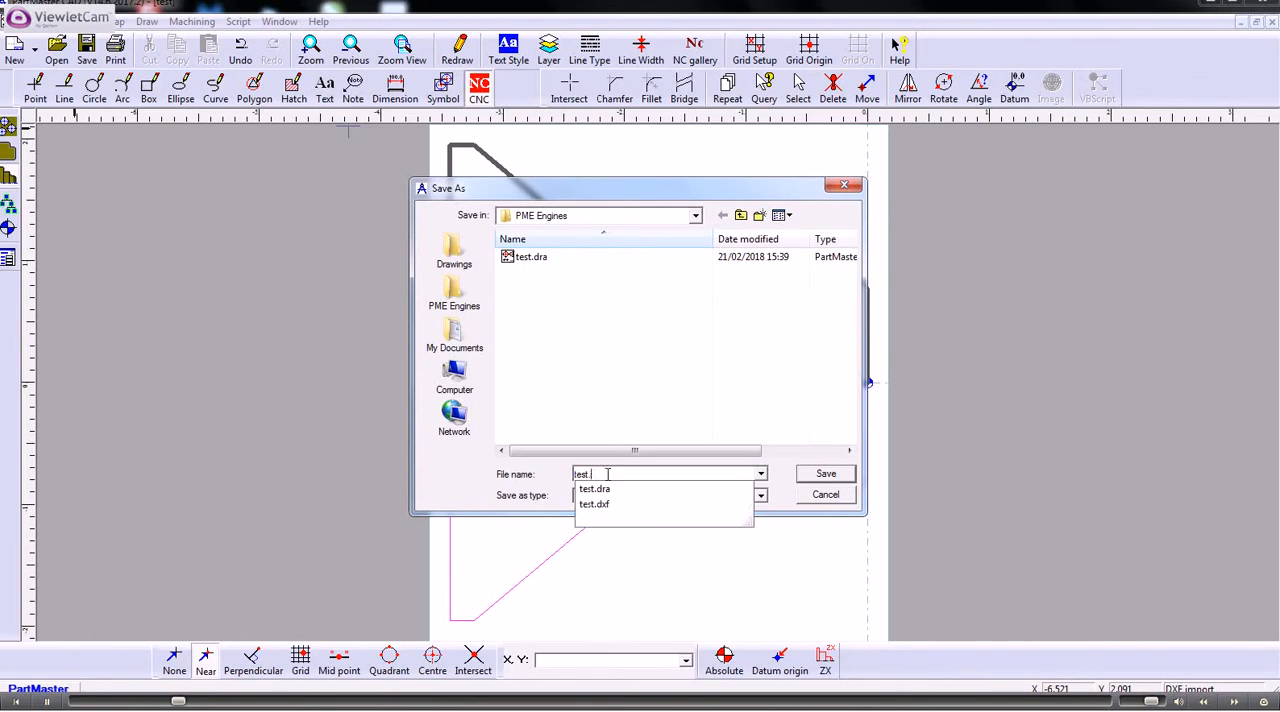
{"action": "type", "text": "t am"}
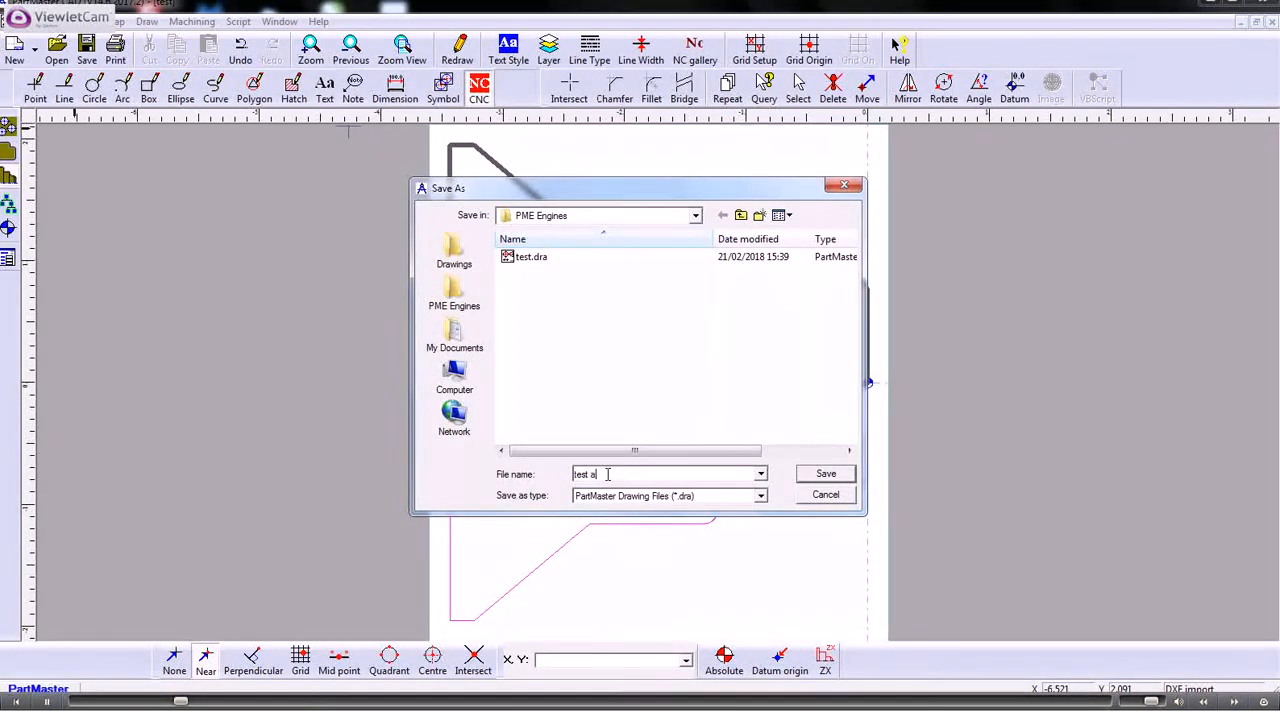
{"action": "left_click", "coordinate": [826, 476]}
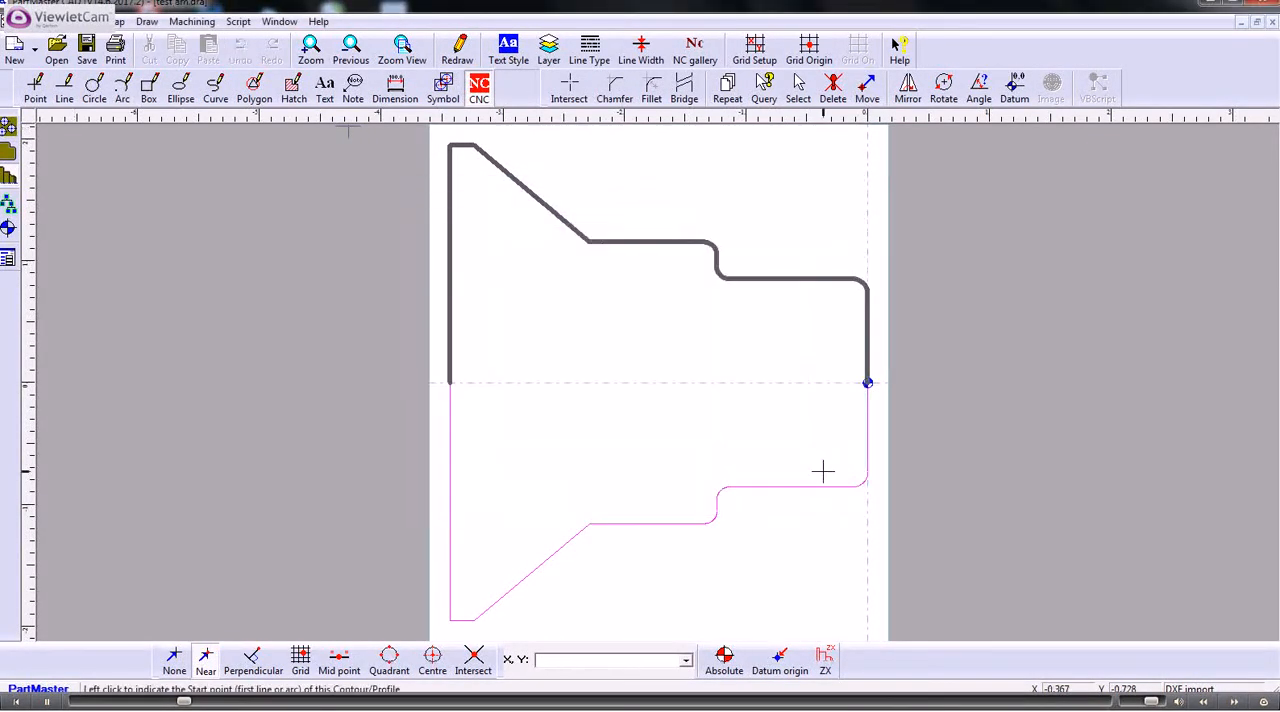
- Send the drawing to the Turning Module, review the tool change settings, and accept the machine setup for the inch lathe
{"action": "left_click", "coordinate": [192, 21]}
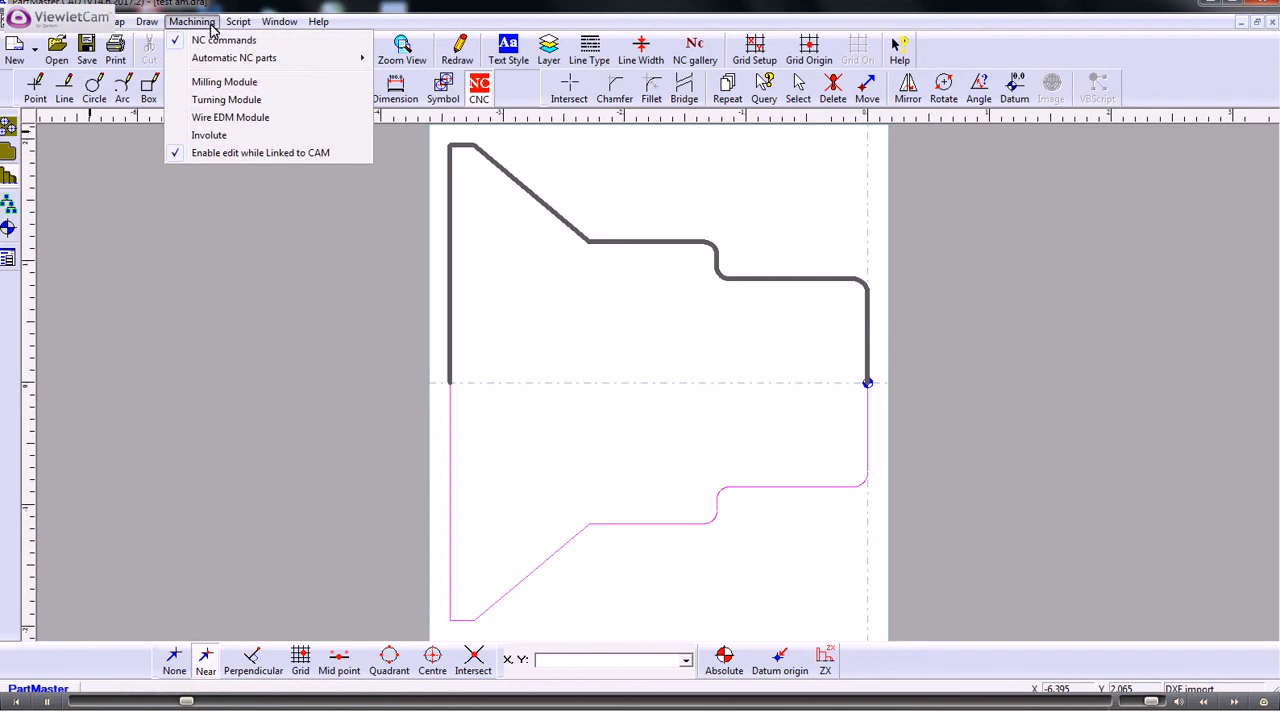
{"action": "left_click", "coordinate": [219, 100]}
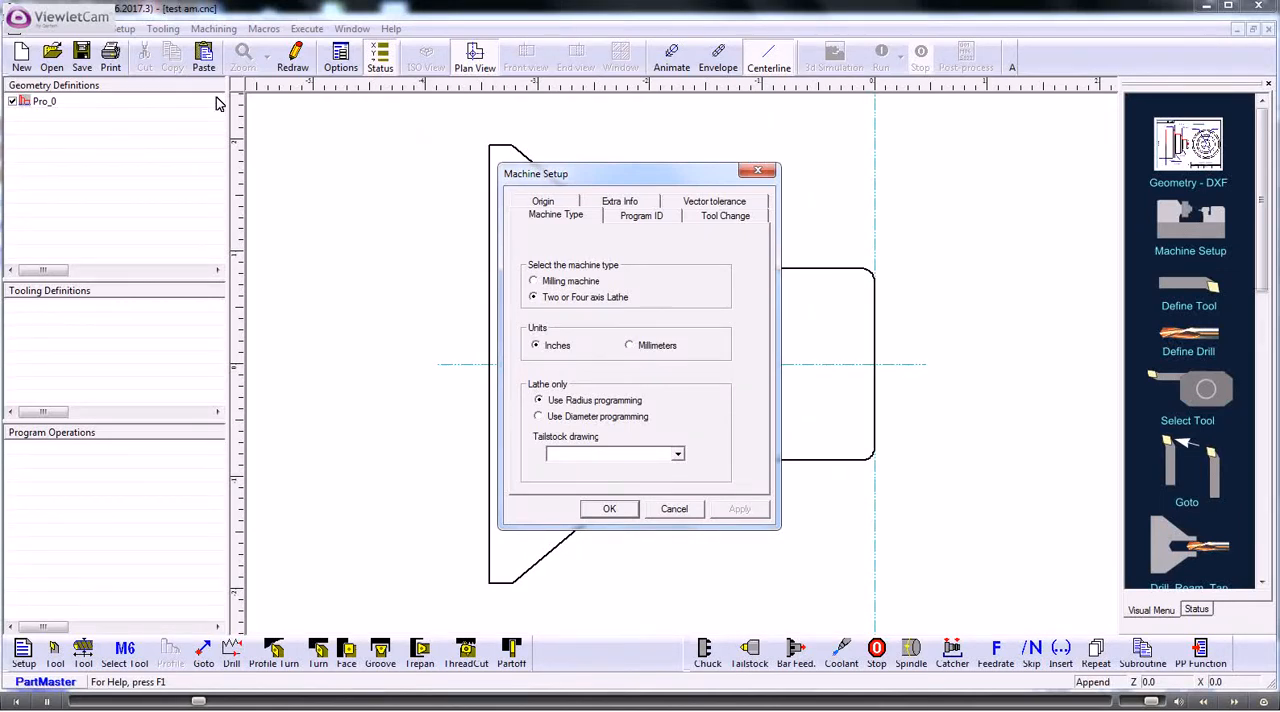
{"action": "left_click", "coordinate": [708, 219]}
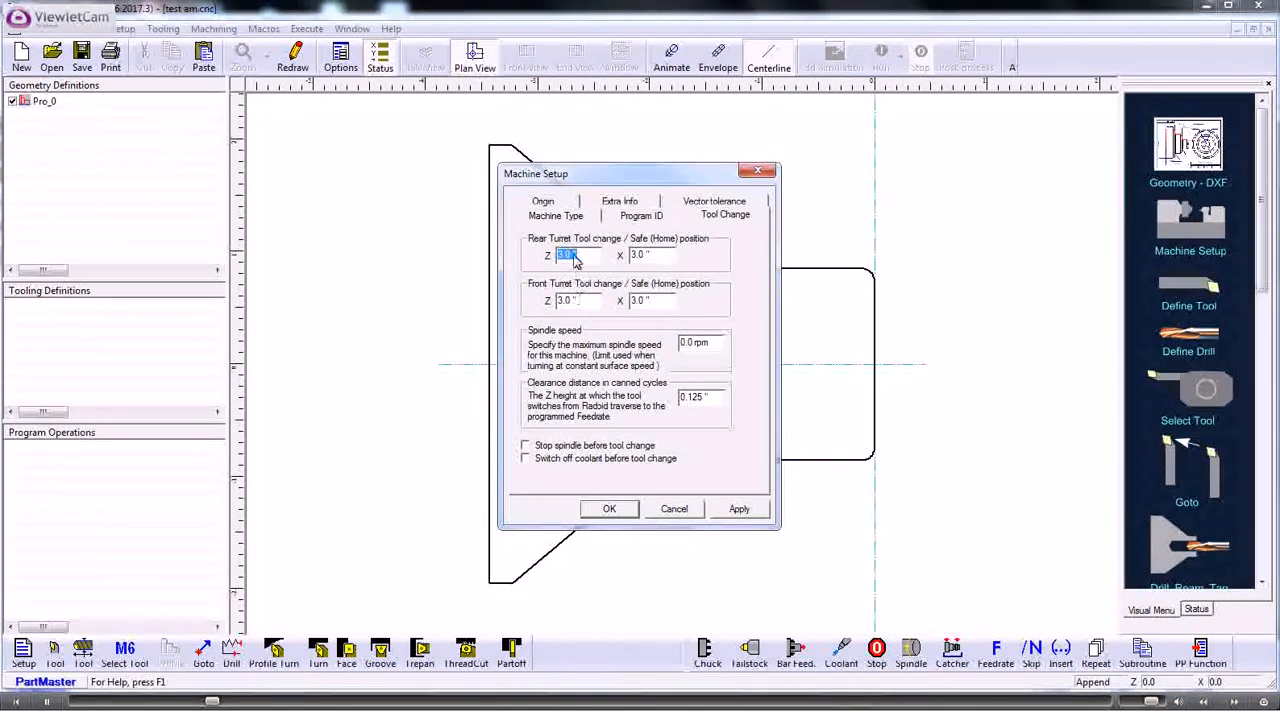
{"action": "left_click", "coordinate": [581, 300]}
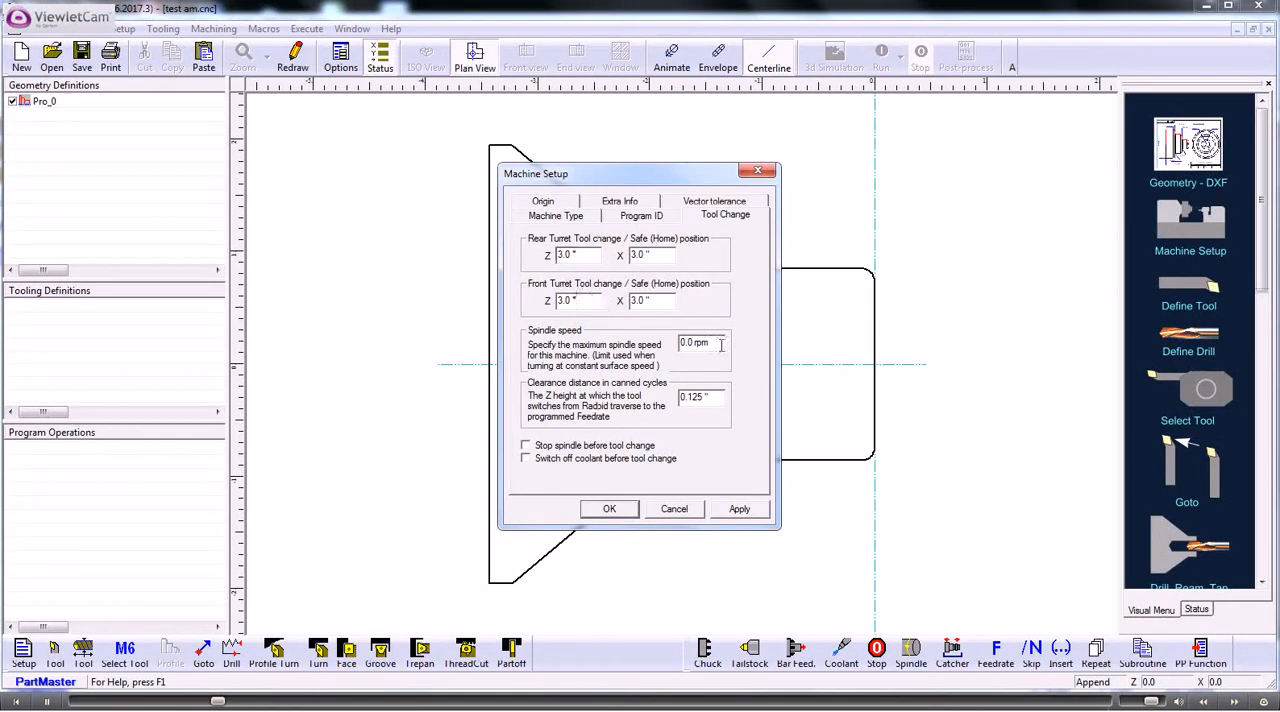
{"action": "left_click_drag", "start_coordinate": [722, 344], "coordinate": [655, 345]}
{"action": "left_click_drag", "start_coordinate": [702, 396], "coordinate": [664, 397]}
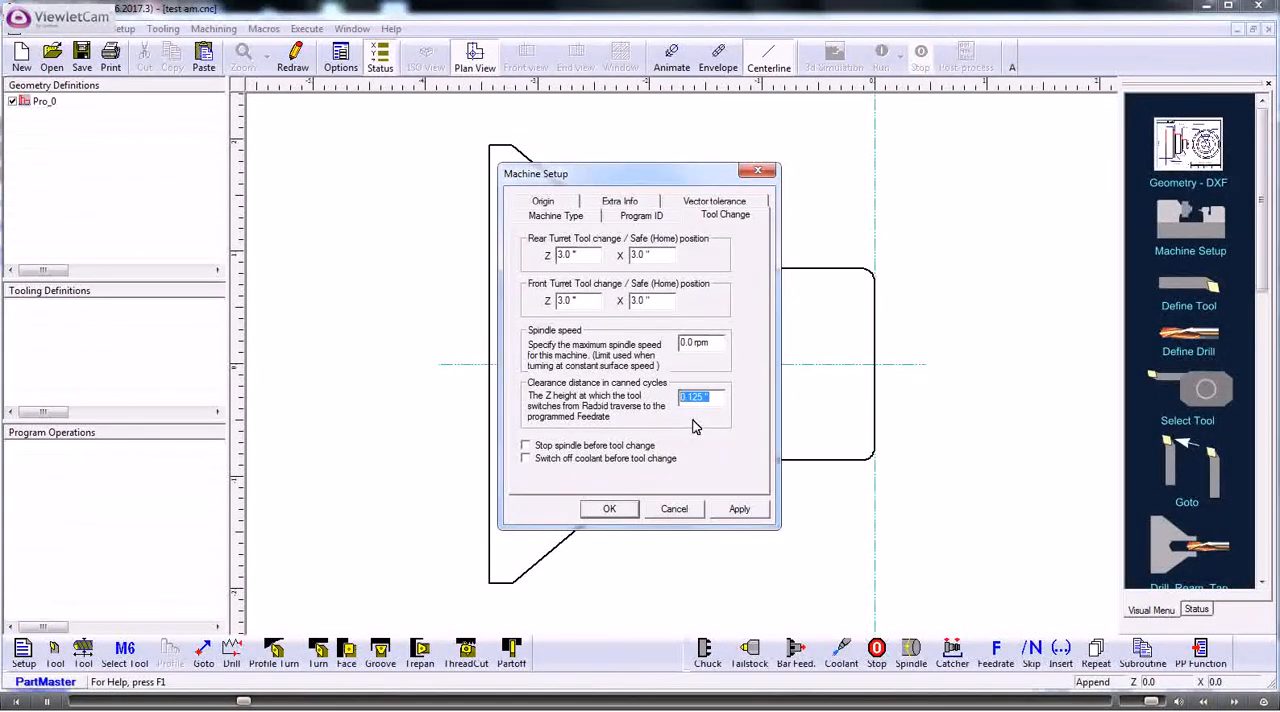
{"action": "left_click", "coordinate": [626, 511]}
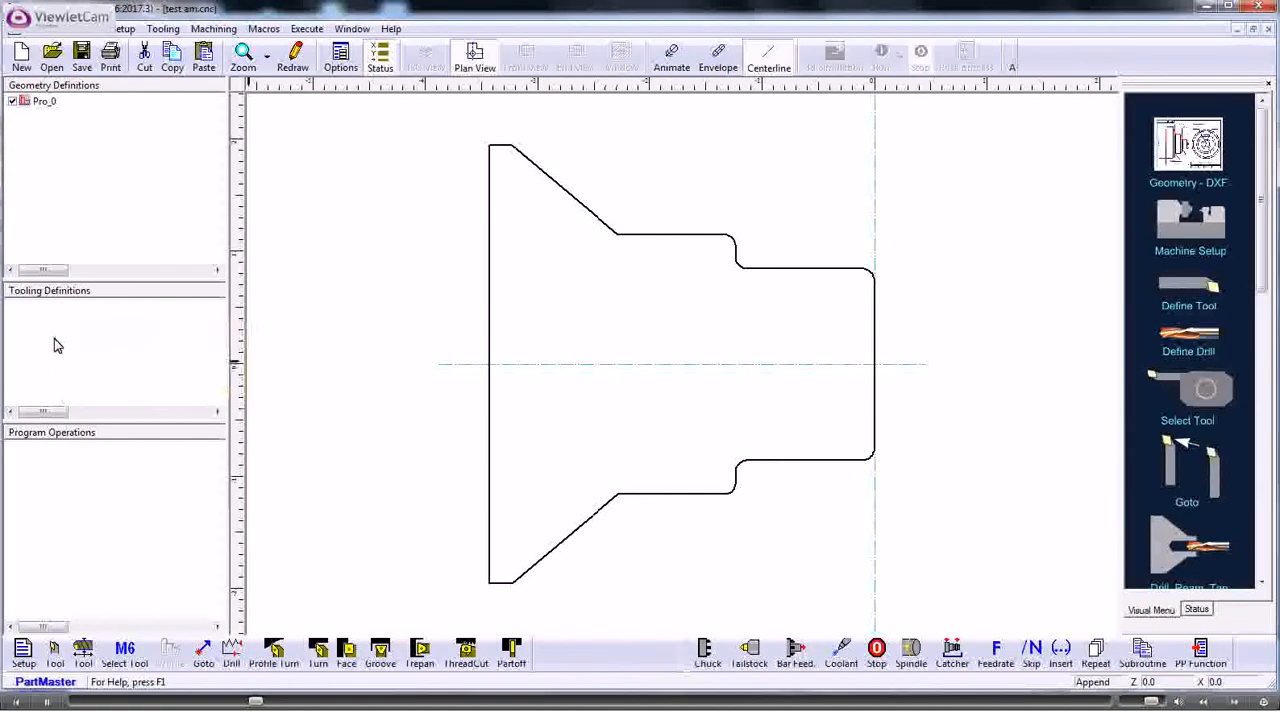
- Begin defining a turning tool, preview the Bore, Groove, Trepan, Button and Thread types, and choose the Turn type
{"action": "mouse_move", "coordinate": [47, 374]}
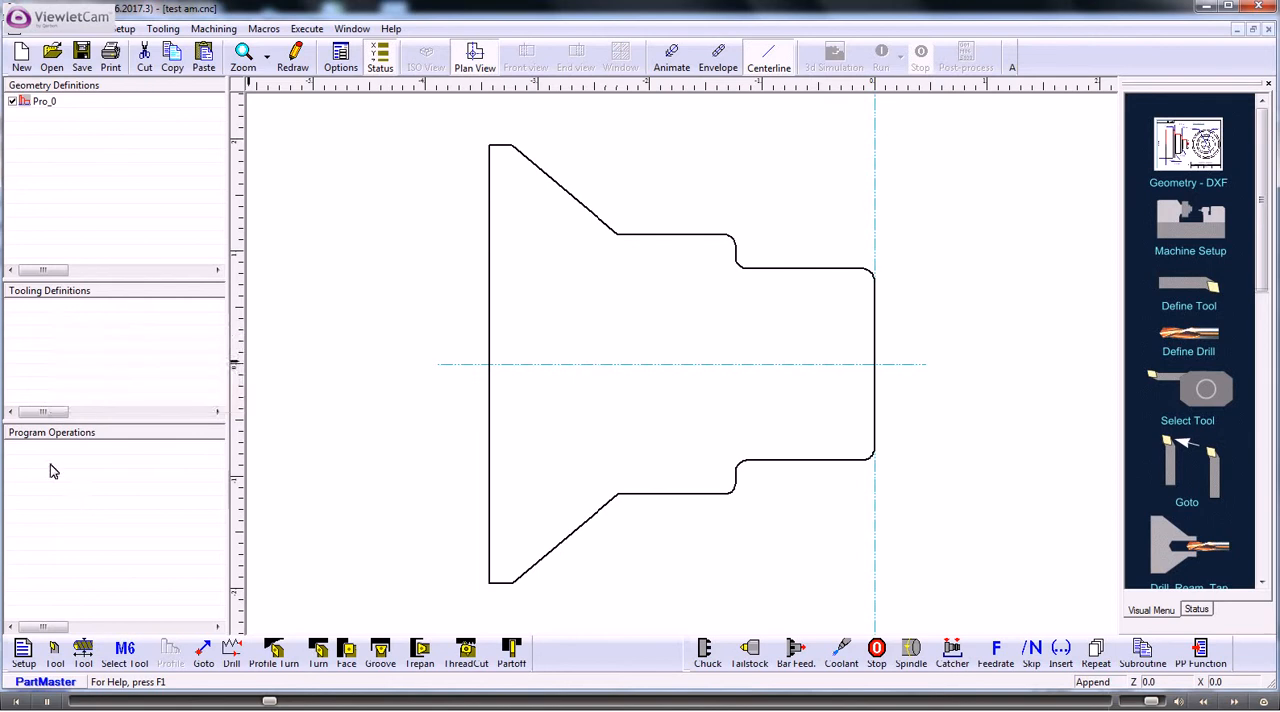
{"action": "mouse_move", "coordinate": [44, 457]}
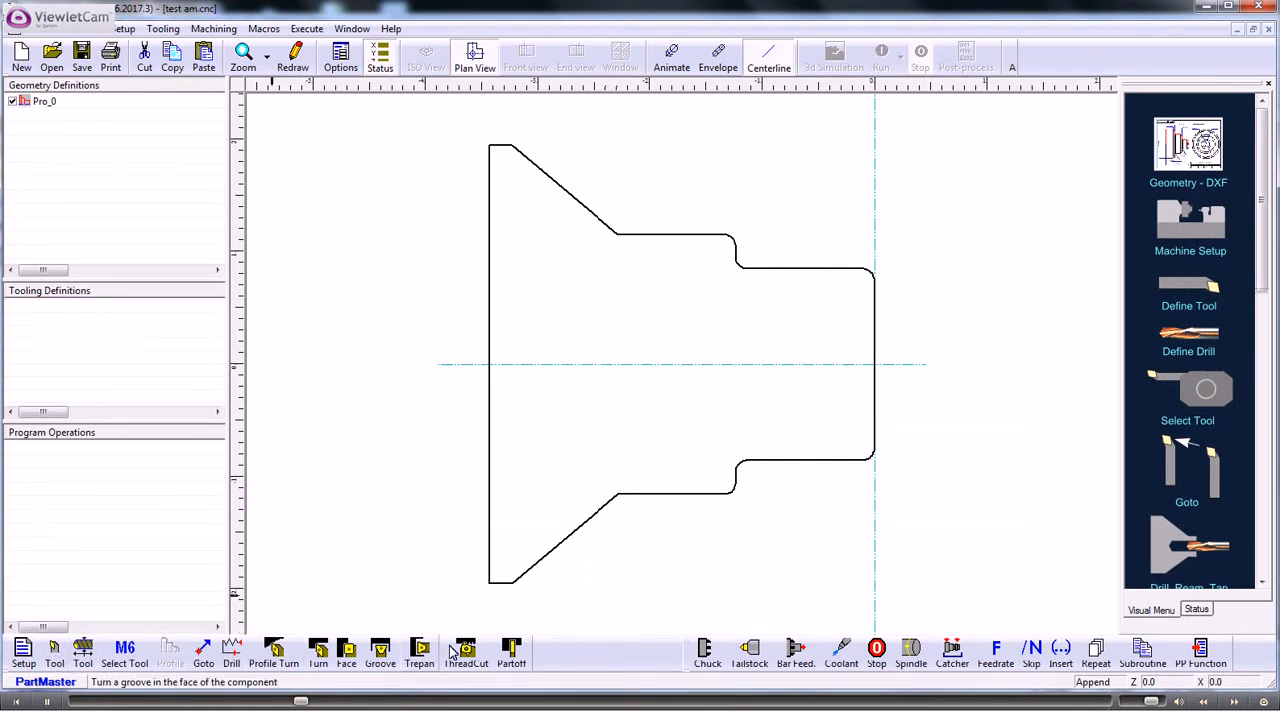
{"action": "left_click", "coordinate": [55, 651]}
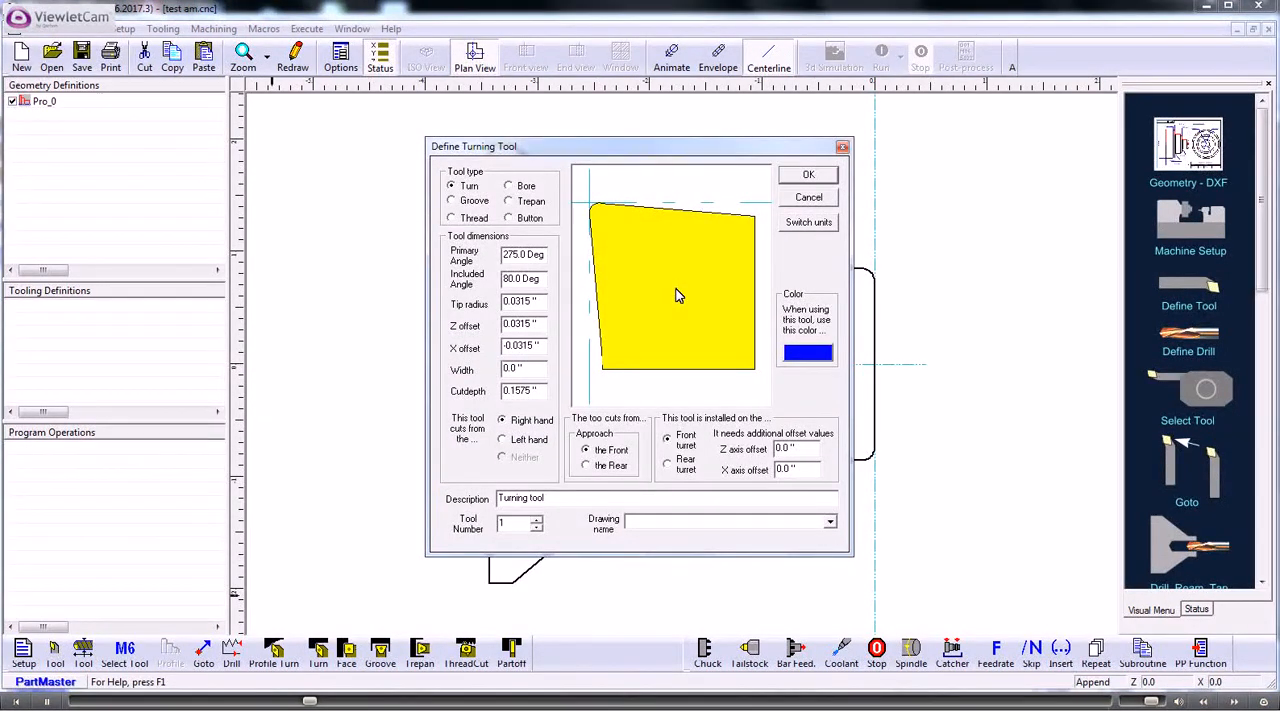
{"action": "left_click", "coordinate": [508, 186]}
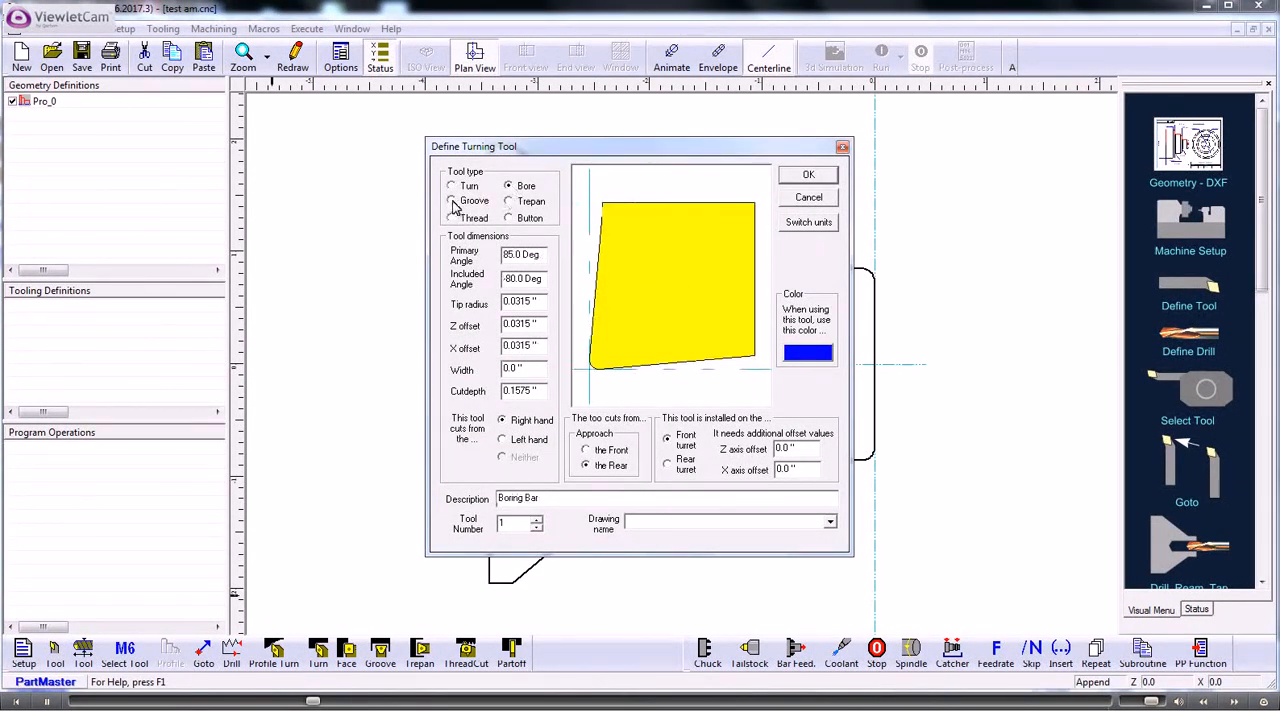
{"action": "left_click", "coordinate": [453, 202]}
{"action": "left_click", "coordinate": [509, 202]}
{"action": "left_click", "coordinate": [509, 218]}
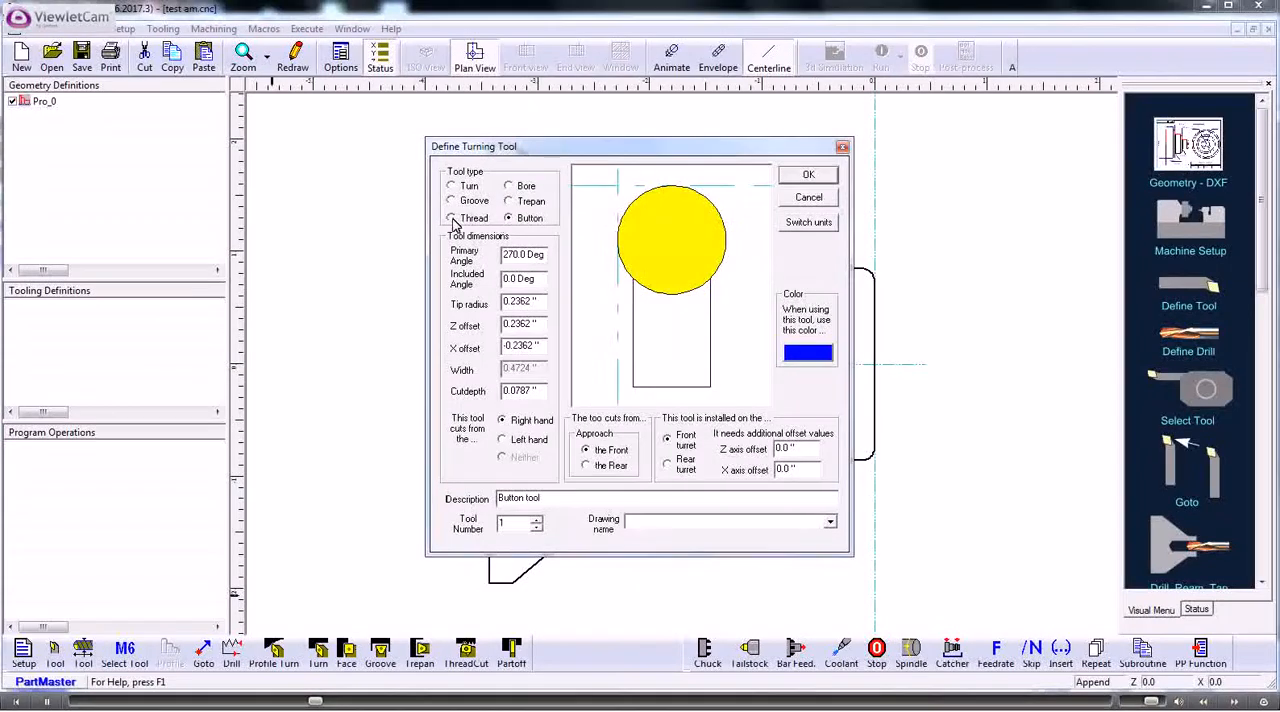
{"action": "left_click", "coordinate": [452, 218]}
{"action": "left_click", "coordinate": [451, 186]}
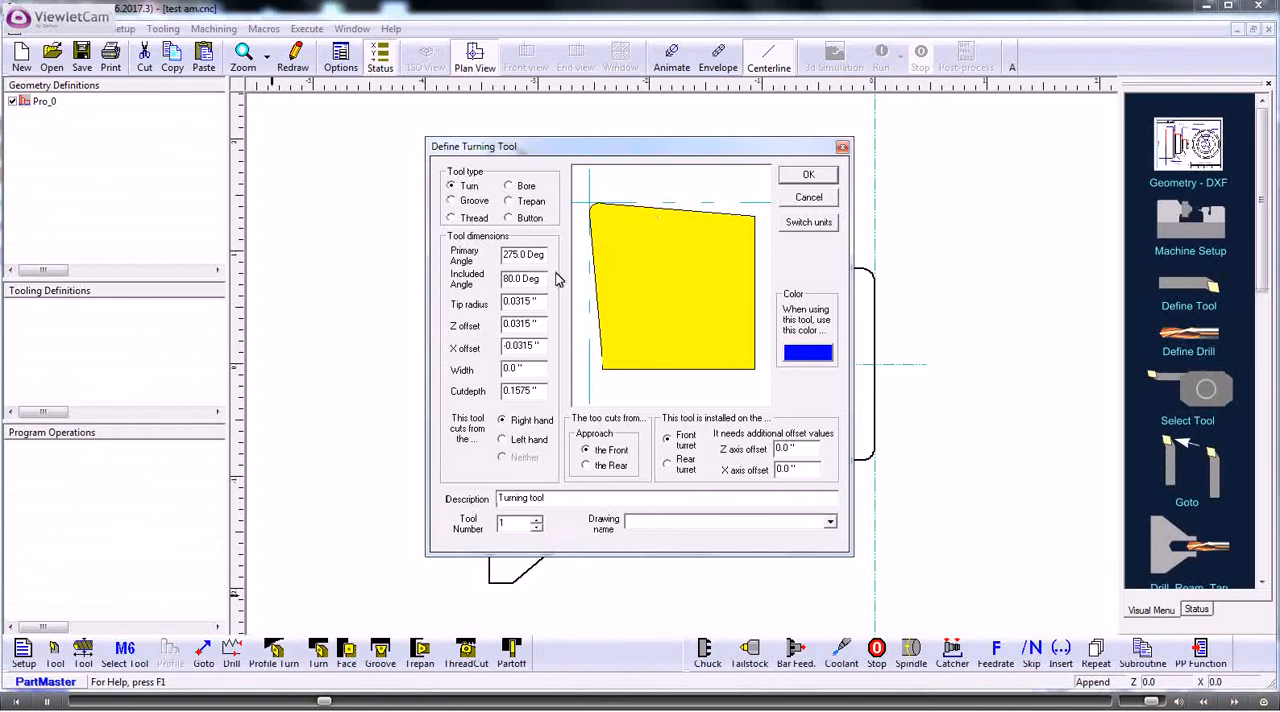
- Try included angles of 55 and 35 degrees on the turning tool, and set the angle back to 80 degrees
{"action": "left_click_drag", "start_coordinate": [543, 281], "coordinate": [482, 282]}
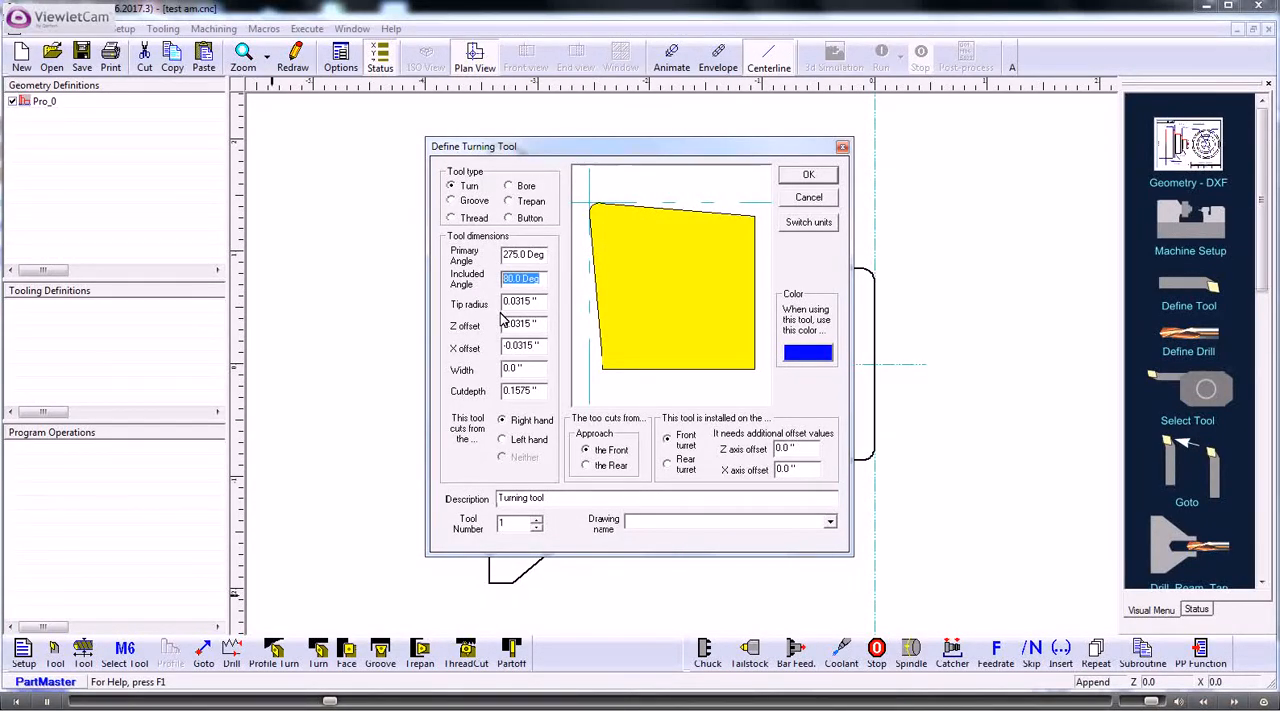
{"action": "type", "text": "55"}
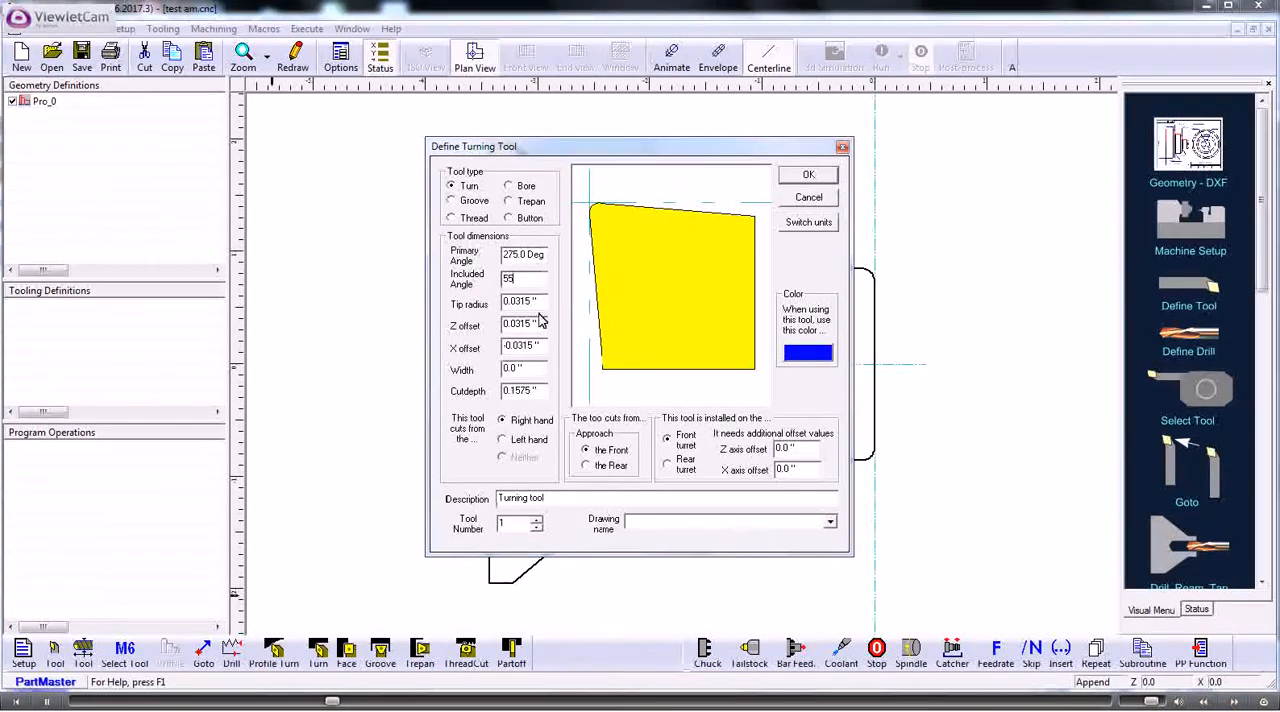
{"action": "left_click", "coordinate": [613, 305]}
{"action": "left_click_drag", "start_coordinate": [543, 280], "coordinate": [490, 281]}
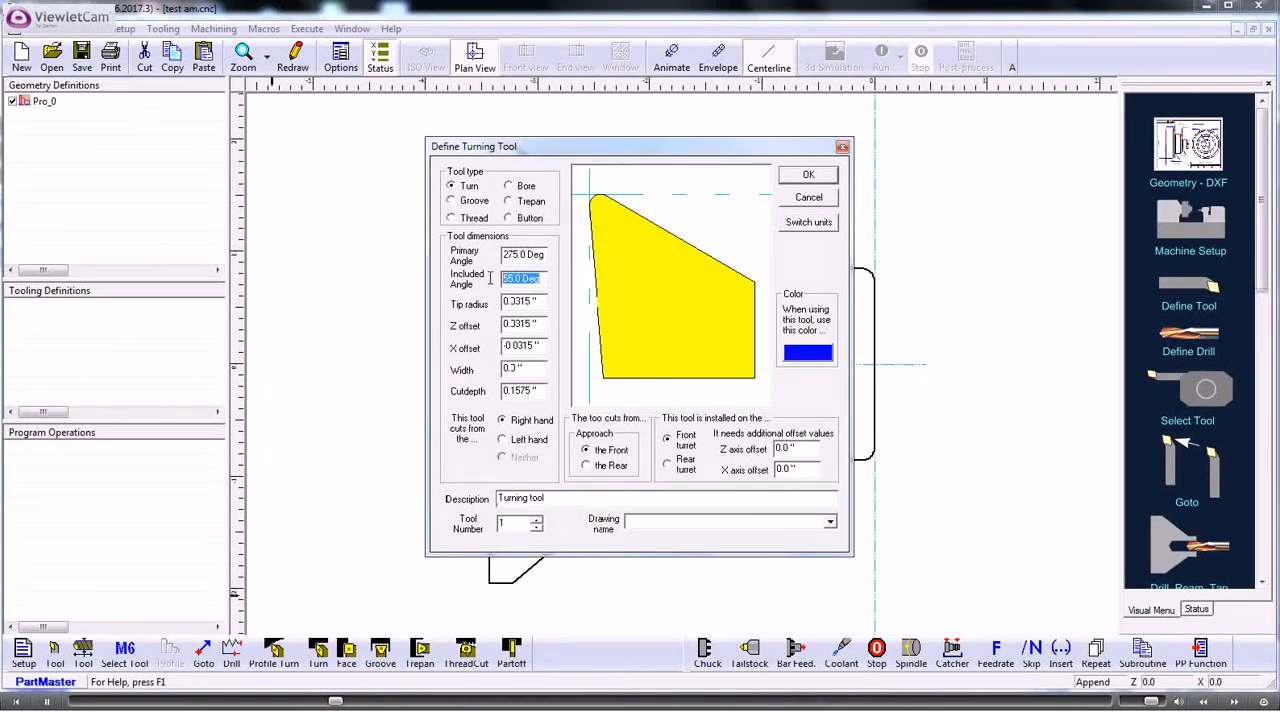
{"action": "type", "text": "35"}
{"action": "left_click", "coordinate": [613, 298]}
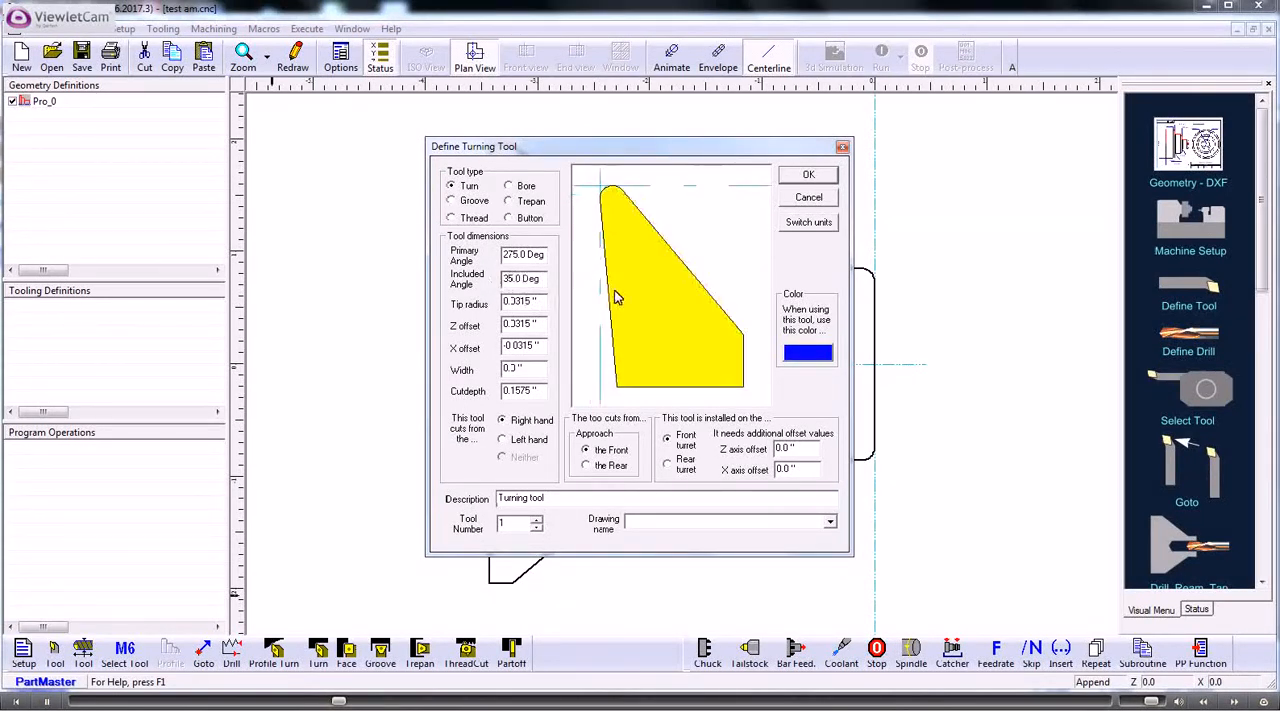
{"action": "left_click_drag", "start_coordinate": [543, 280], "coordinate": [493, 278]}
{"action": "type", "text": "80"}
{"action": "left_click", "coordinate": [621, 300]}
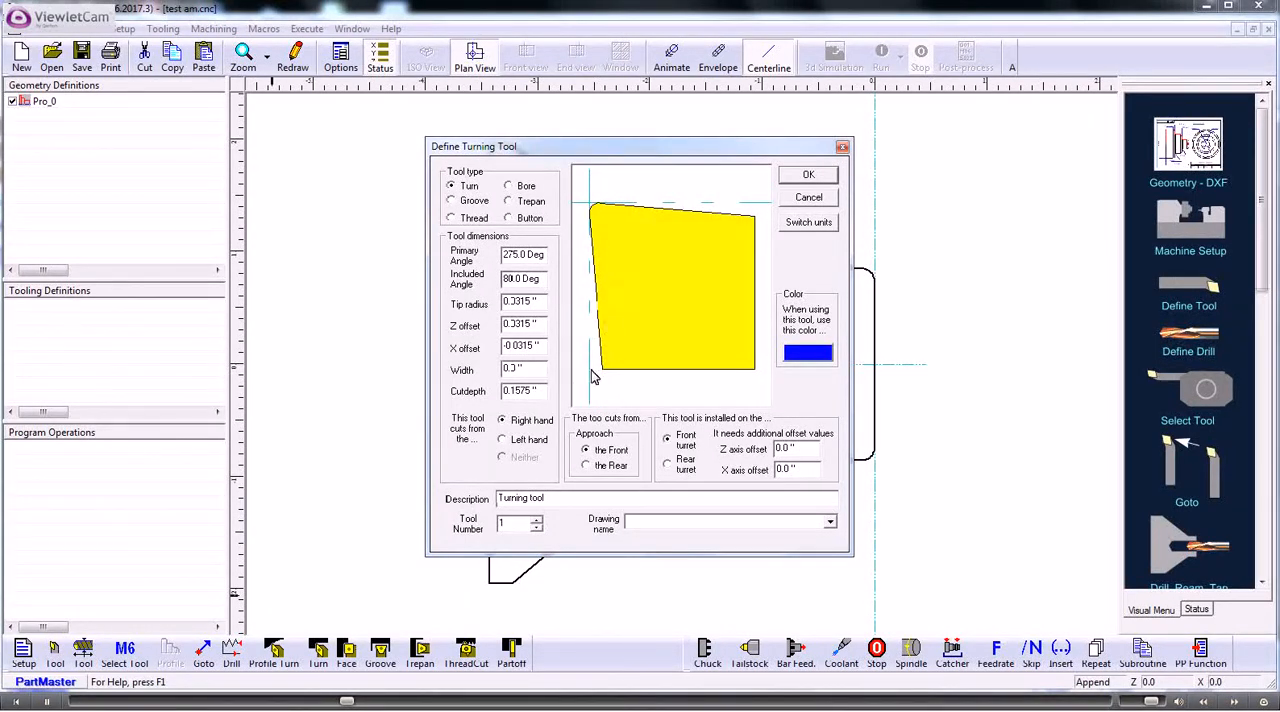
- Preview the tool as left hand and with a rear approach, returning it to right hand and front approach
{"action": "left_click", "coordinate": [503, 441]}
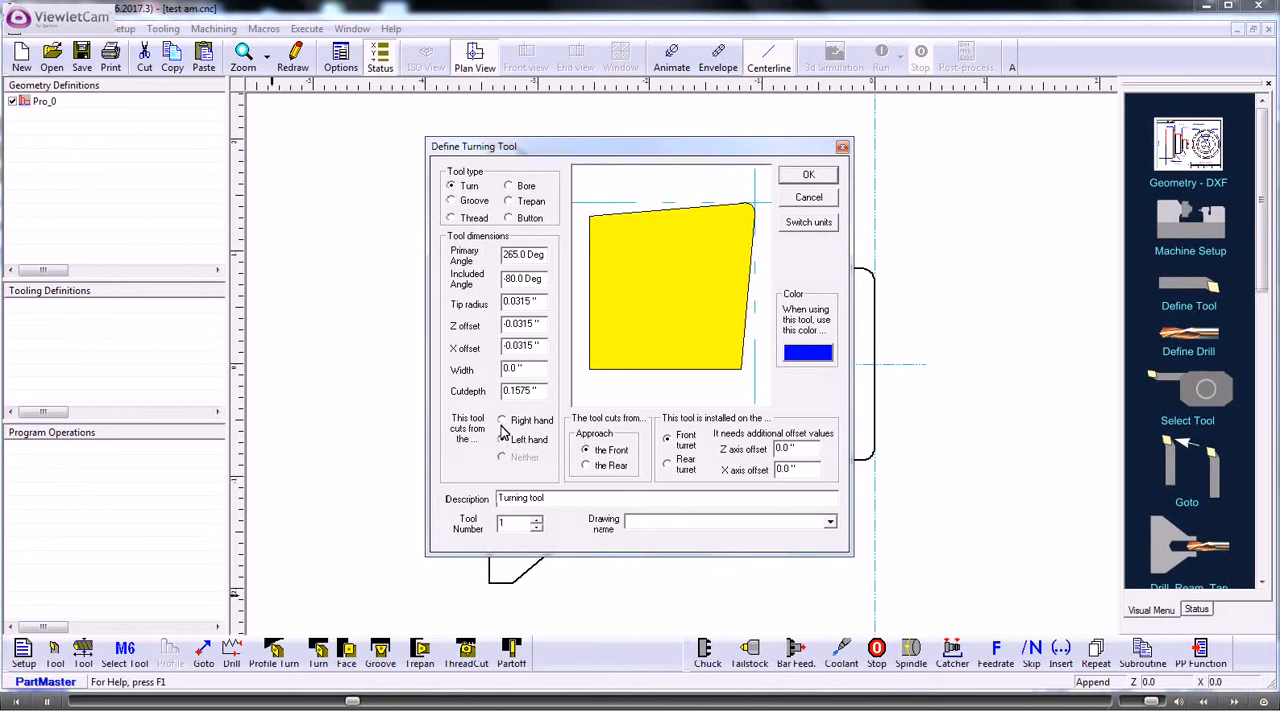
{"action": "left_click", "coordinate": [503, 421]}
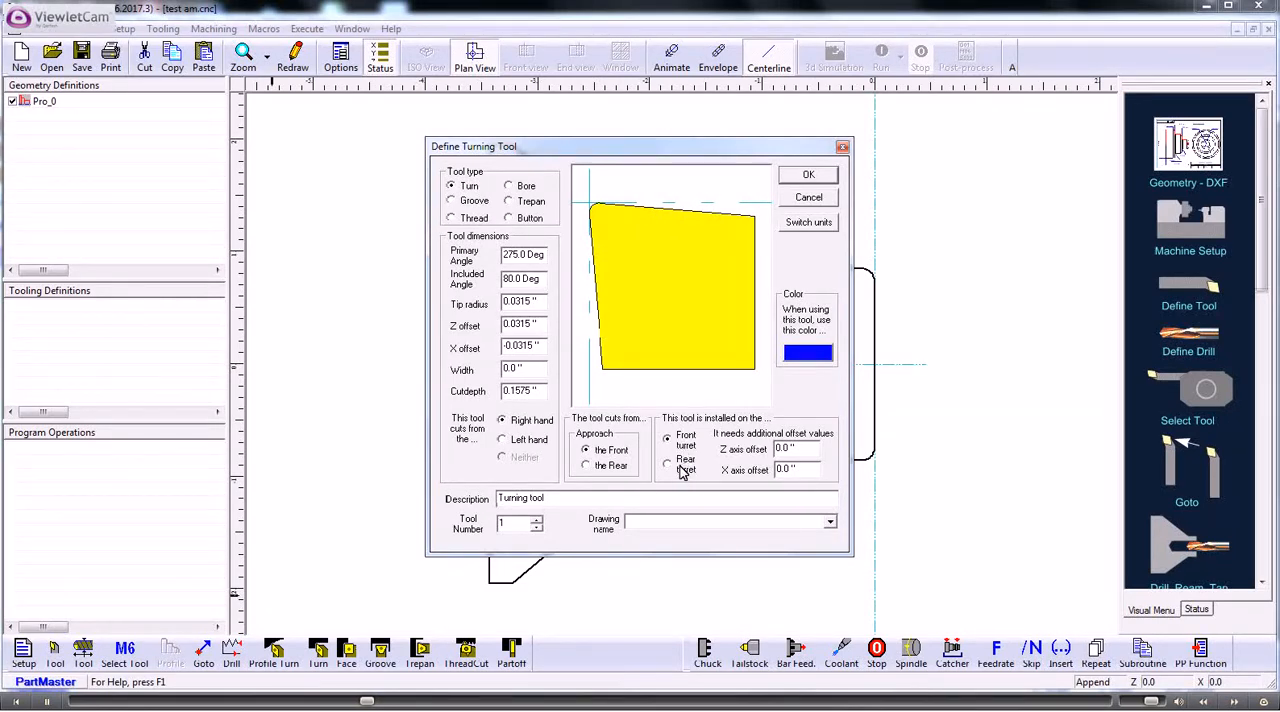
{"action": "left_click", "coordinate": [587, 466]}
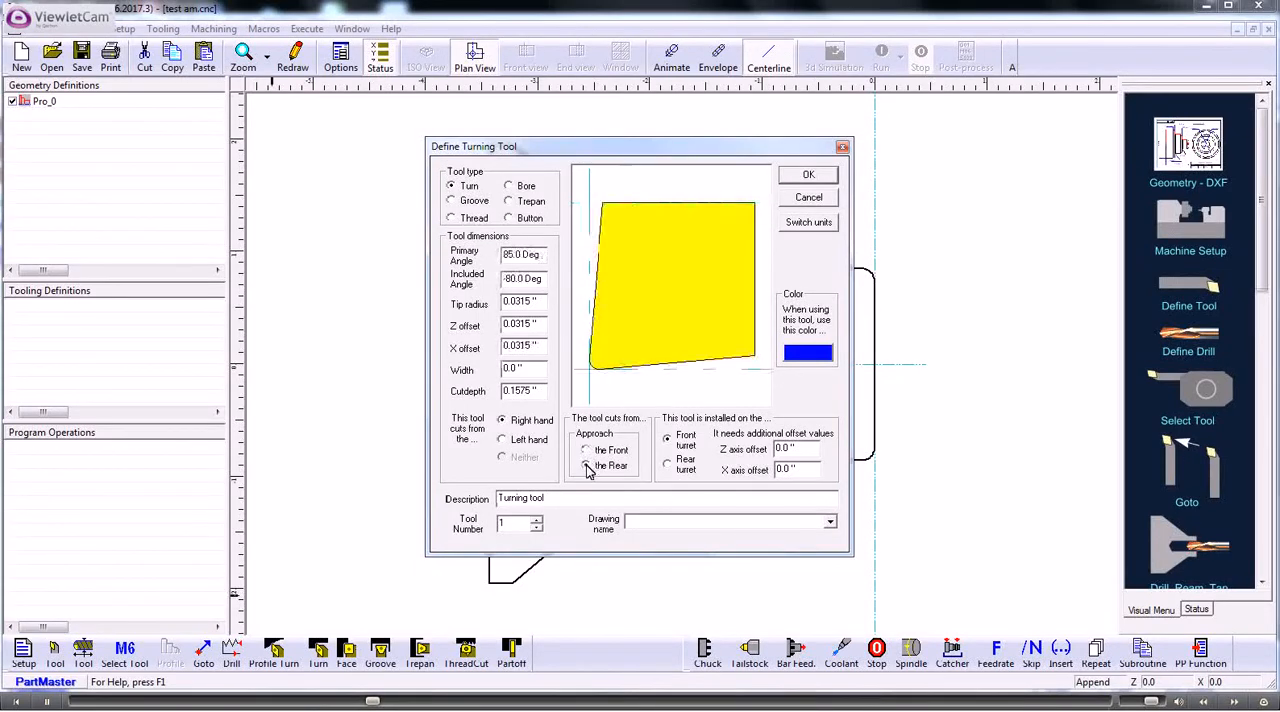
{"action": "left_click", "coordinate": [587, 450]}
{"action": "left_click", "coordinate": [587, 466]}
{"action": "left_click", "coordinate": [587, 450]}
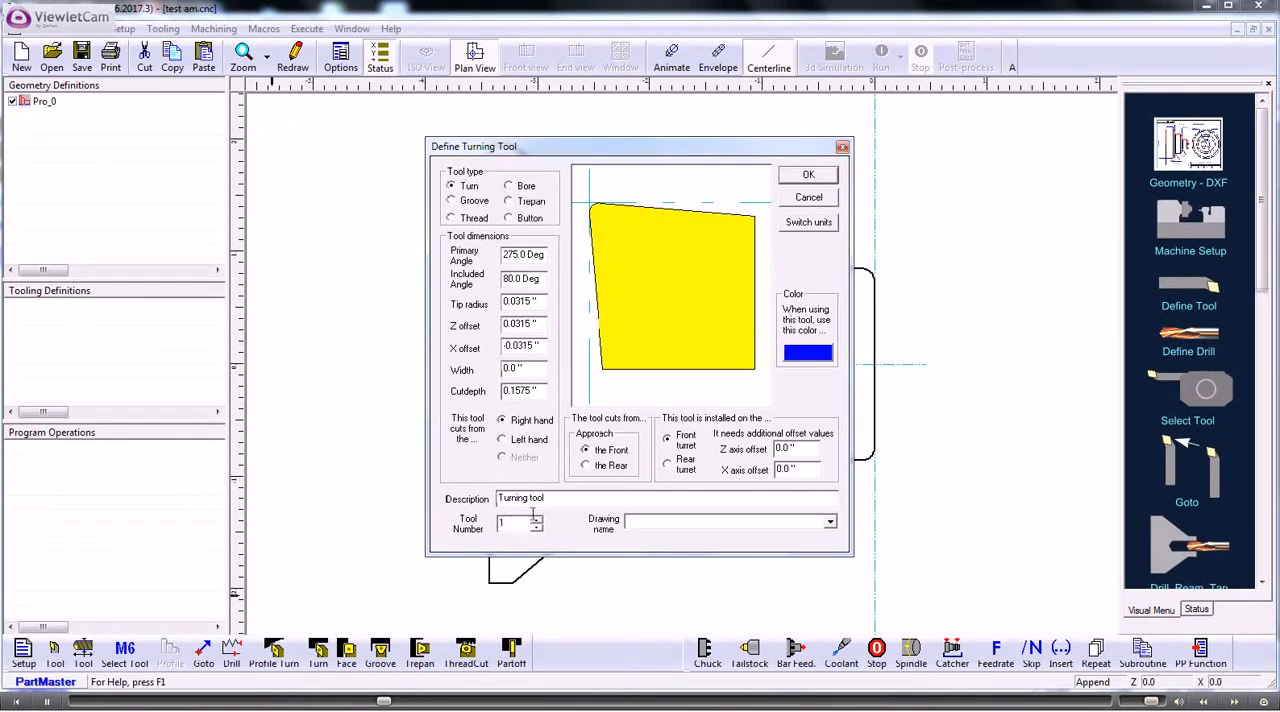
- Describe the turning tool as "rough turn", set its cut depth to 0.5 inches, and accept the tool definition
{"action": "left_click_drag", "start_coordinate": [550, 498], "coordinate": [463, 495]}
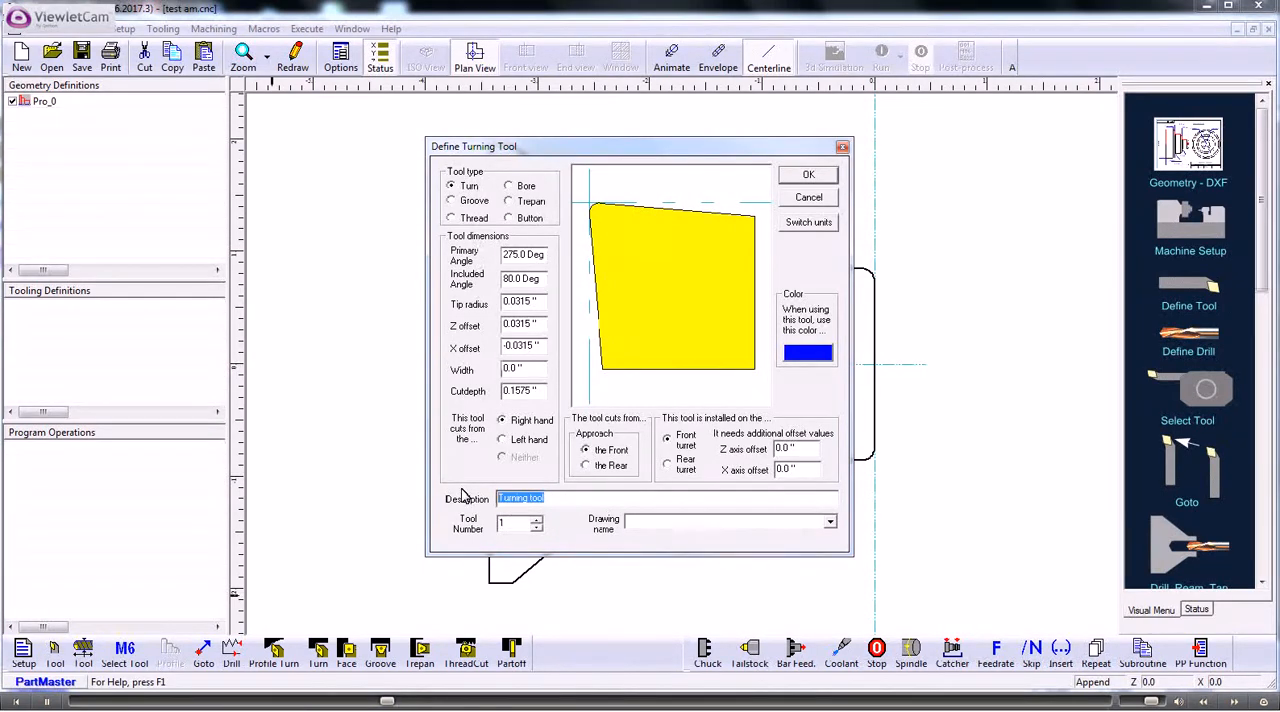
{"action": "type", "text": "t"}
{"action": "type", "text": "ough turn"}
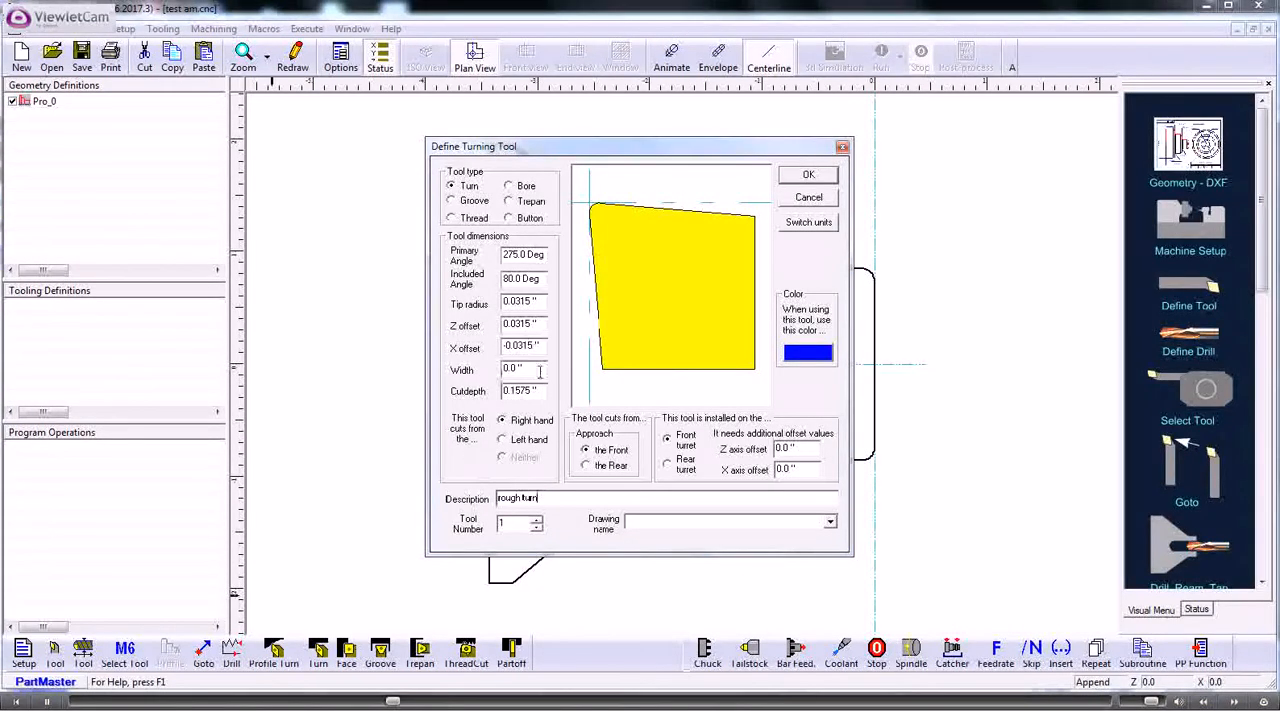
{"action": "left_click_drag", "start_coordinate": [540, 390], "coordinate": [494, 391]}
{"action": "type", "text": "0.25"}
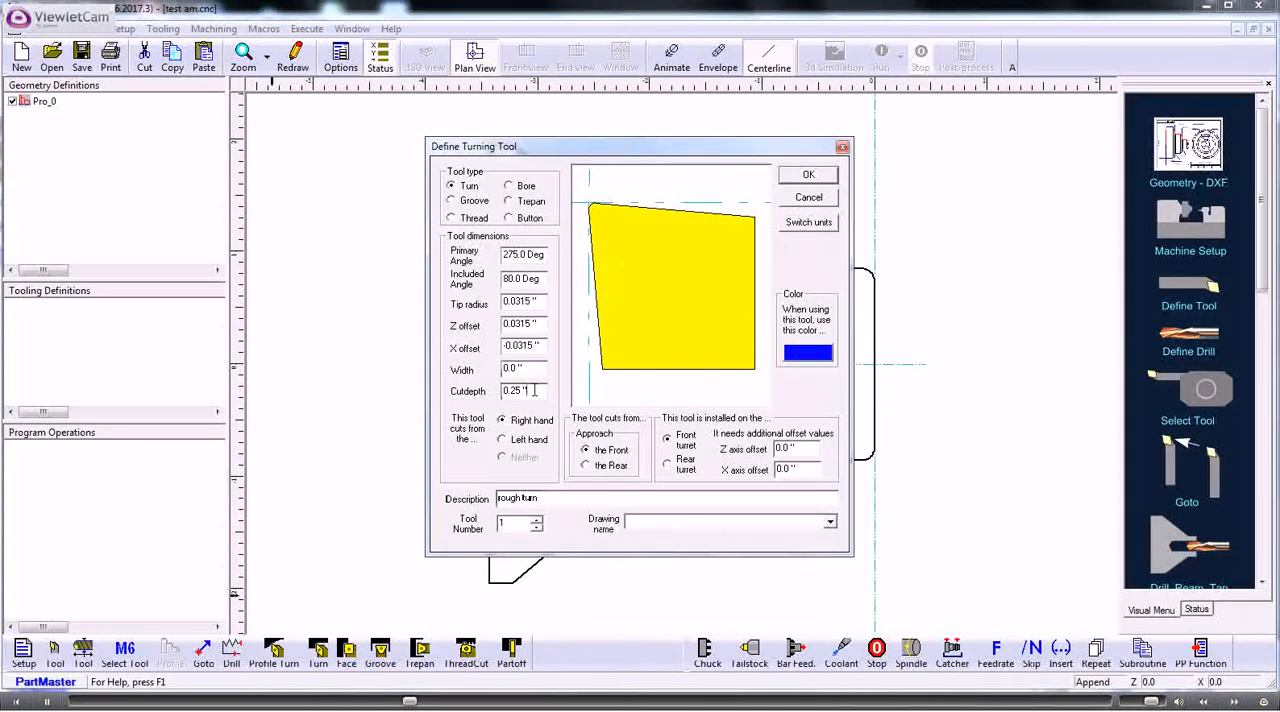
{"action": "left_click_drag", "start_coordinate": [534, 391], "coordinate": [467, 388]}
{"action": "type", "text": ".5"}
{"action": "left_click", "coordinate": [618, 352]}
{"action": "left_click", "coordinate": [806, 177]}
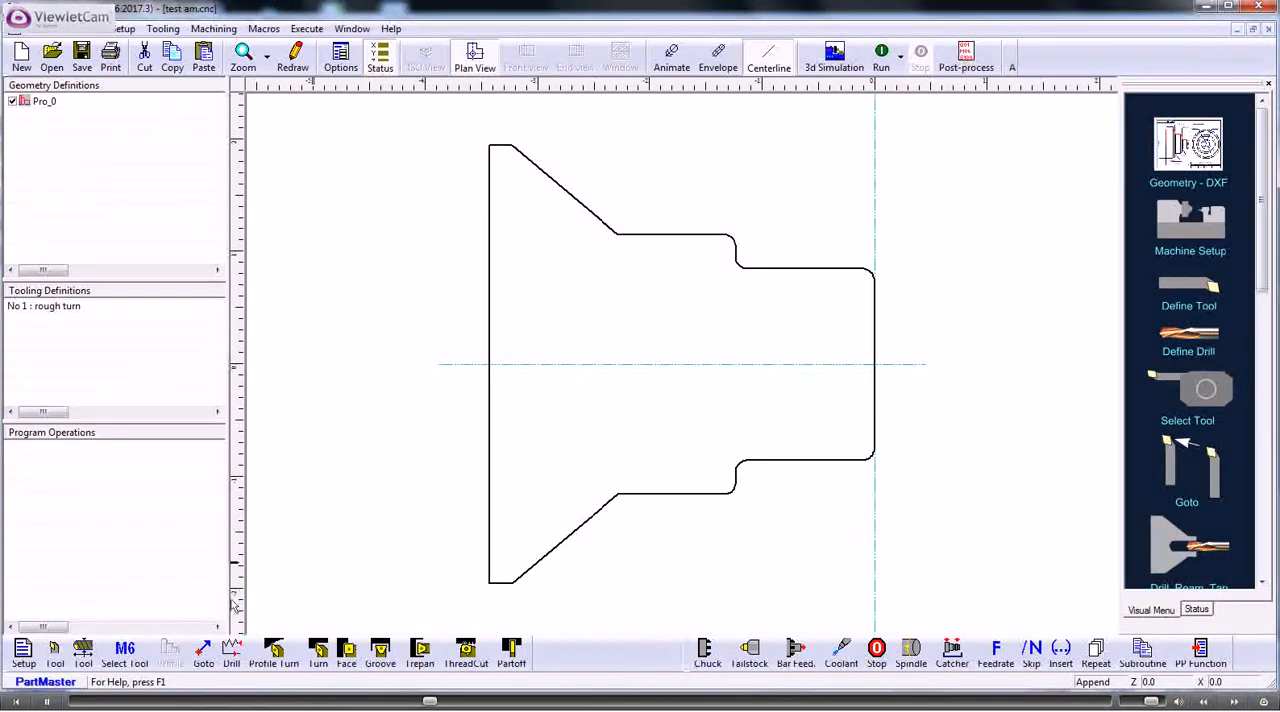
- Select the rough turn tool for the program and set a constant surface speed of 250 ft/min
{"action": "left_click", "coordinate": [124, 651]}
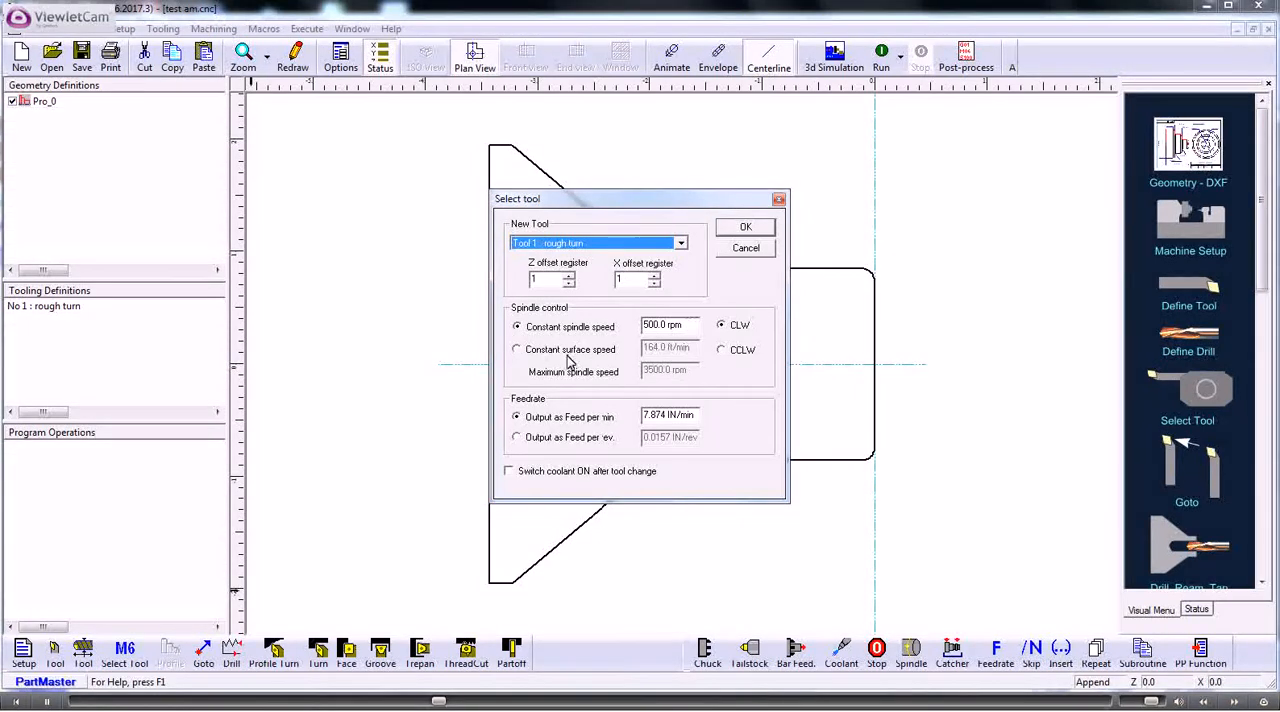
{"action": "left_click", "coordinate": [517, 350]}
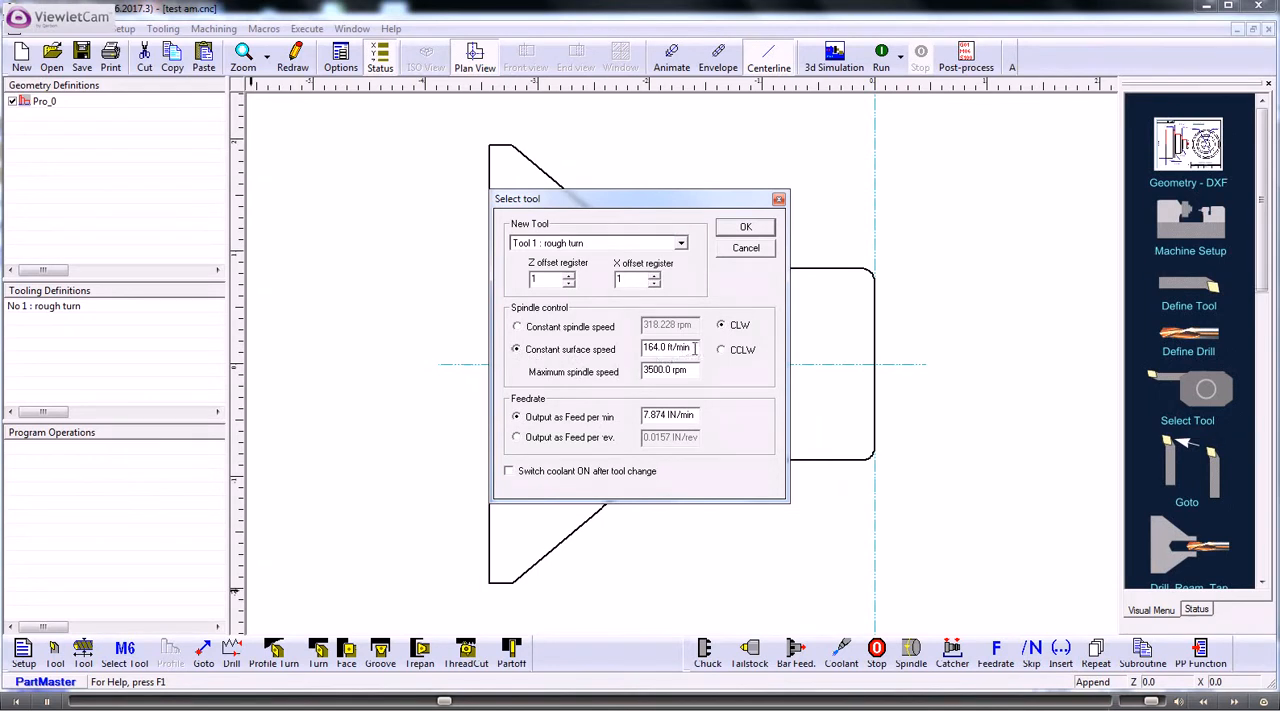
{"action": "left_click_drag", "start_coordinate": [694, 347], "coordinate": [604, 350]}
{"action": "type", "text": "250"}
{"action": "left_click", "coordinate": [724, 352]}
- Output the feedrate per revolution at 0.0125 IN/rev, switch coolant on after the tool change, and accept the tool selection
{"action": "left_click", "coordinate": [517, 438]}
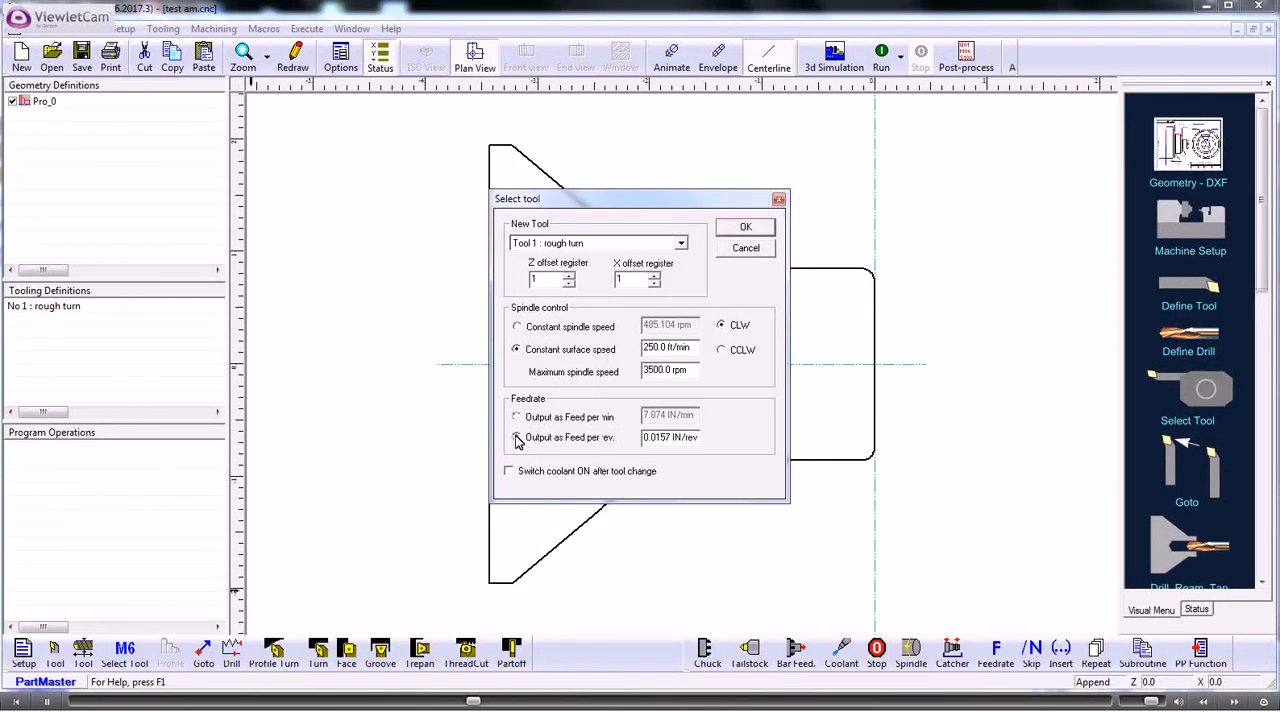
{"action": "left_click_drag", "start_coordinate": [700, 438], "coordinate": [560, 448]}
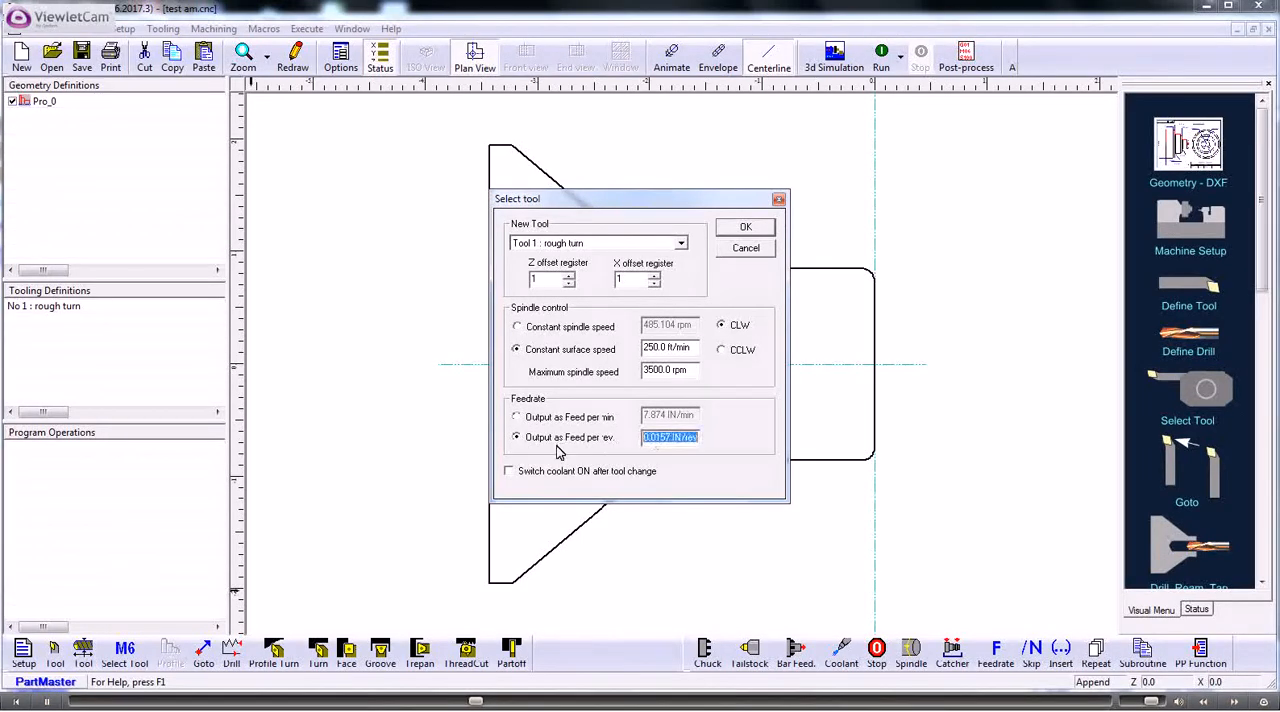
{"action": "type", "text": ".0125"}
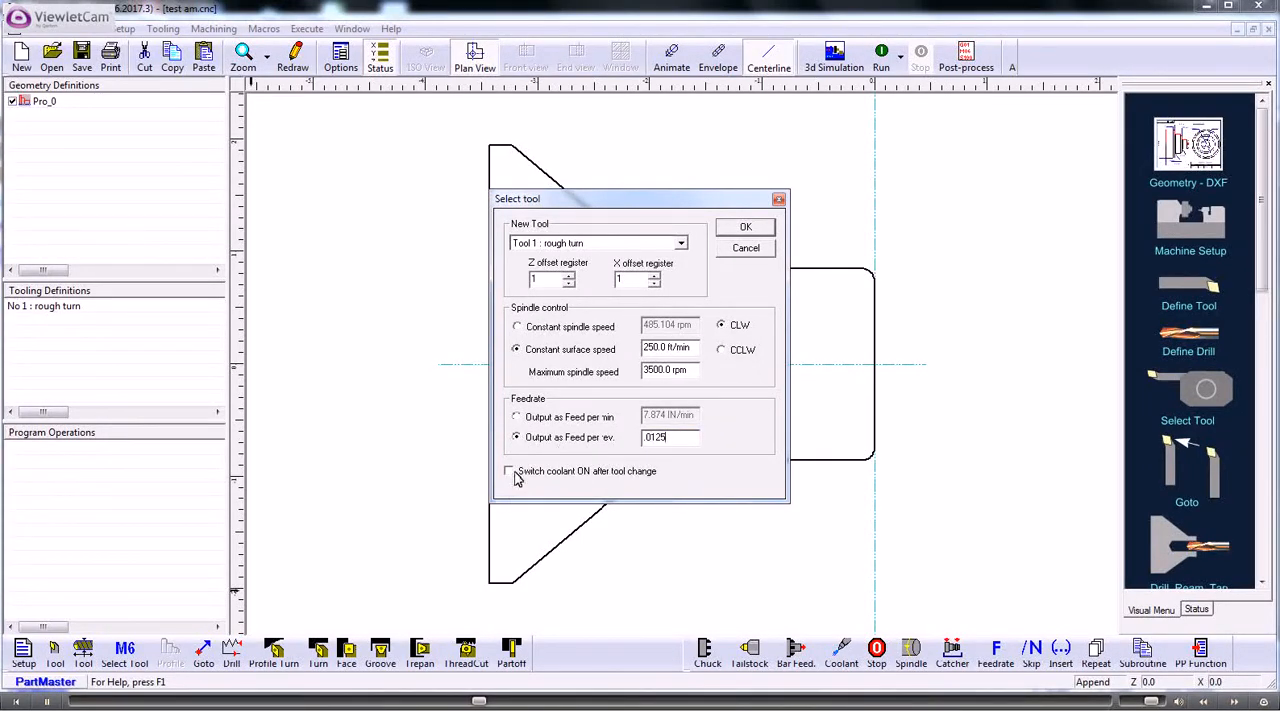
{"action": "left_click", "coordinate": [509, 473]}
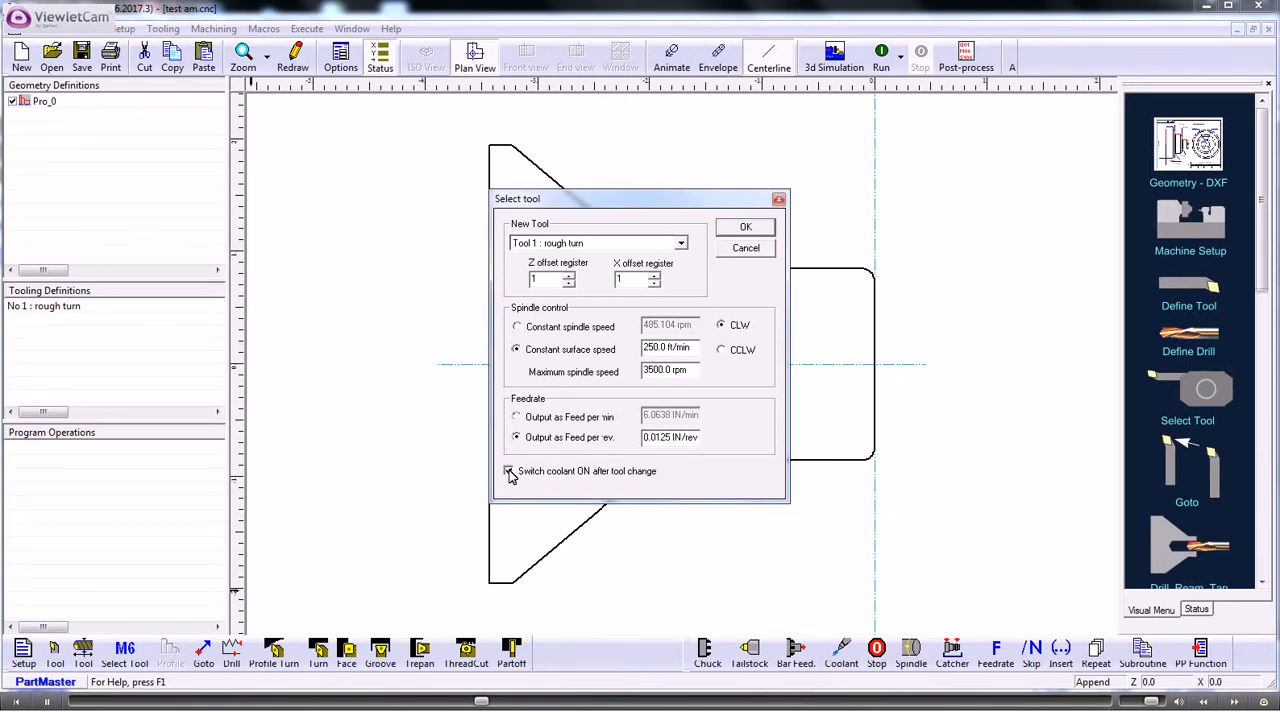
{"action": "left_click", "coordinate": [746, 229]}
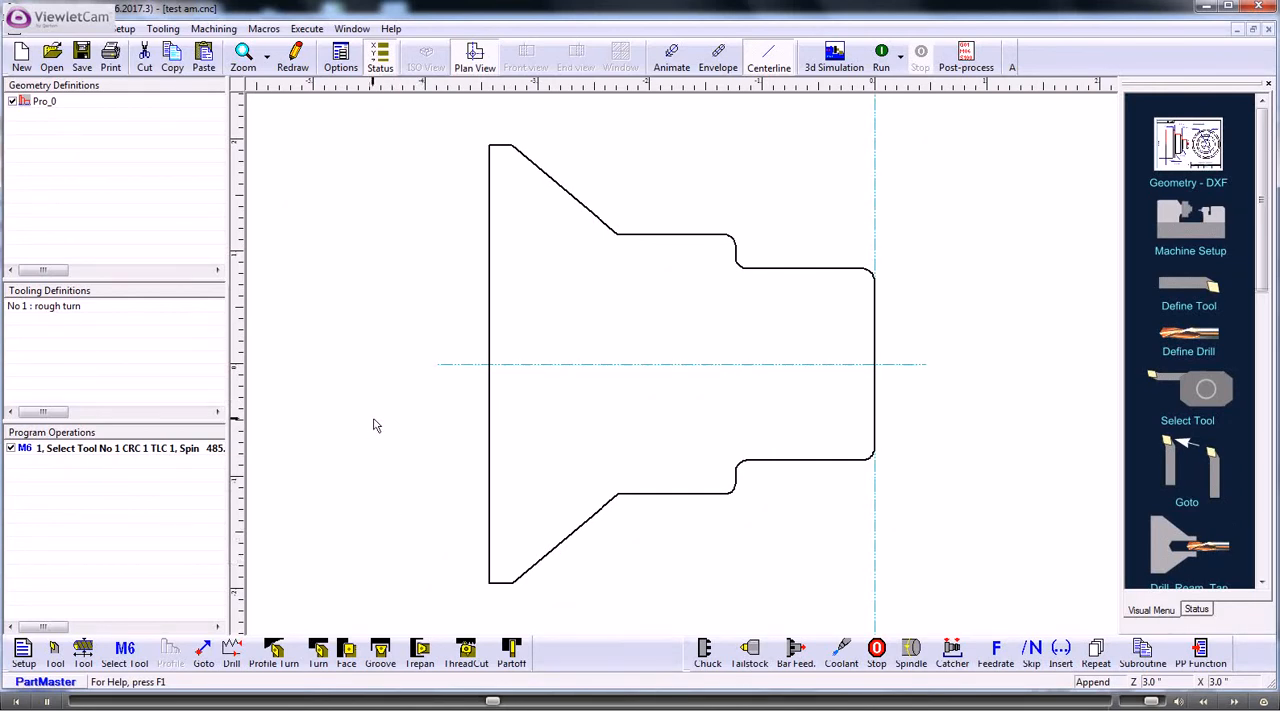
- Start a facing cycle with its start point at about Z 0.21, X 2.23, and clear the finished part profile
{"action": "left_click", "coordinate": [348, 651]}
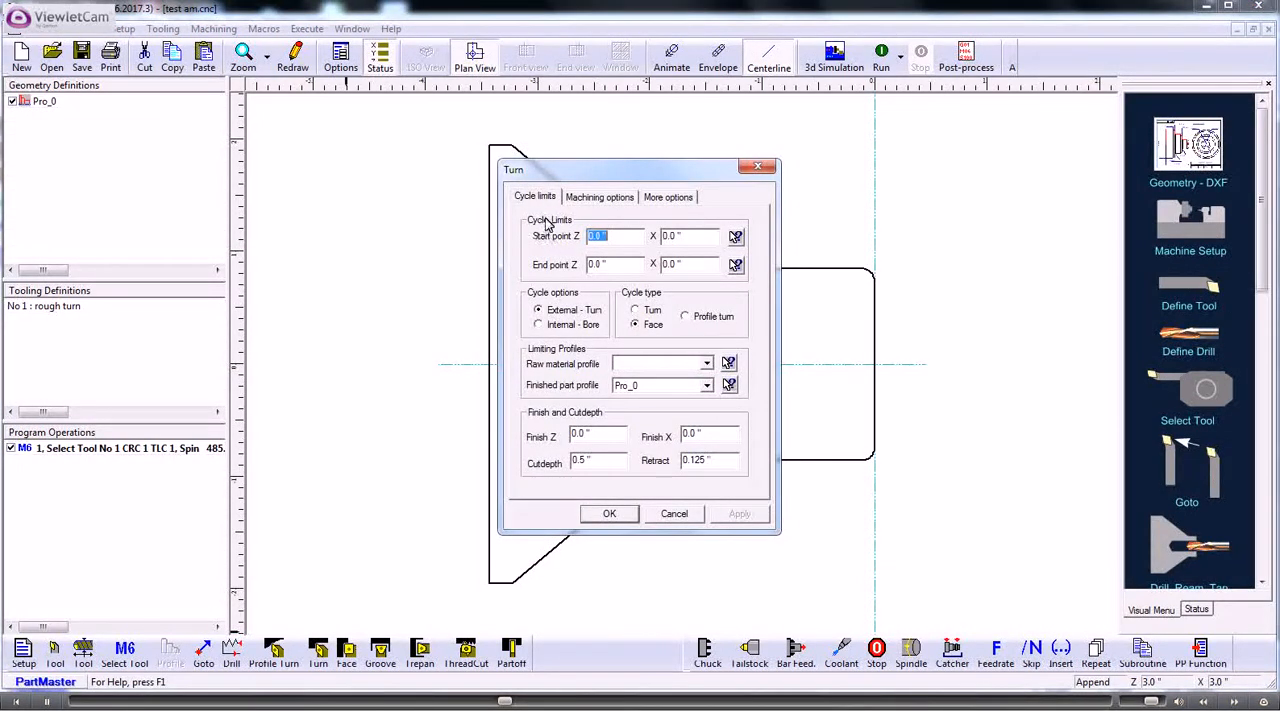
{"action": "left_click", "coordinate": [736, 237]}
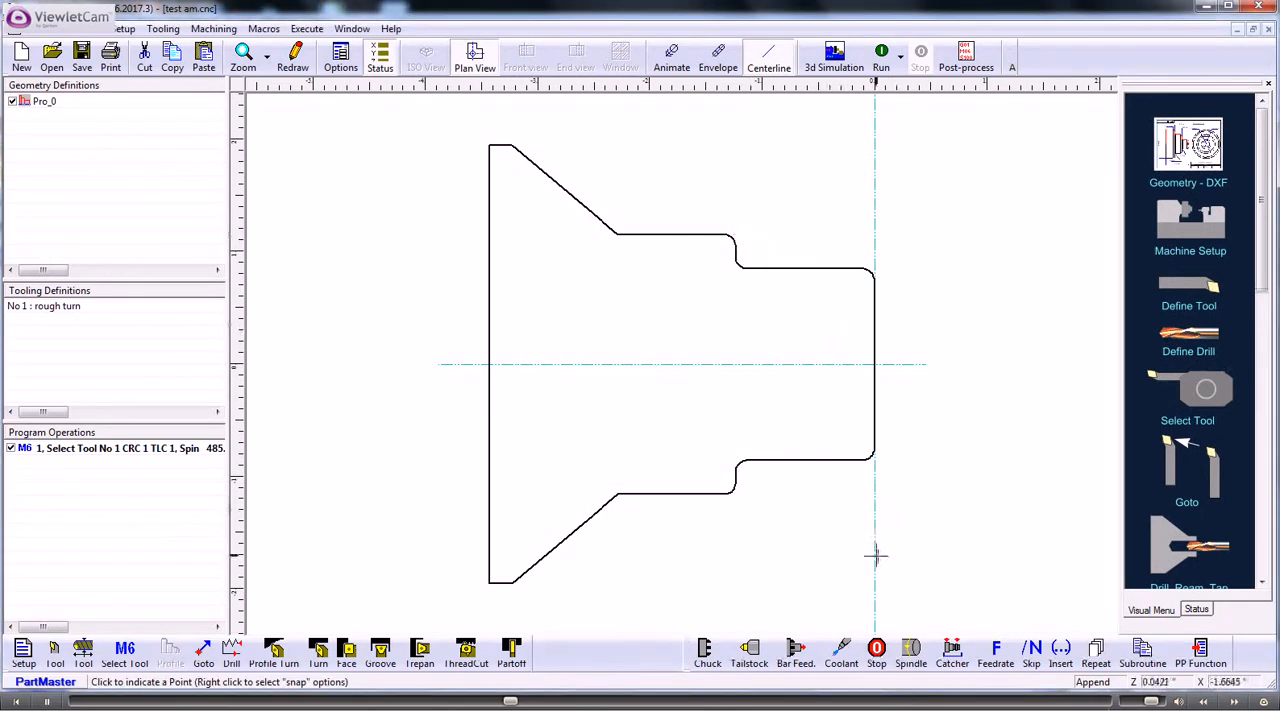
{"action": "left_click", "coordinate": [899, 615]}
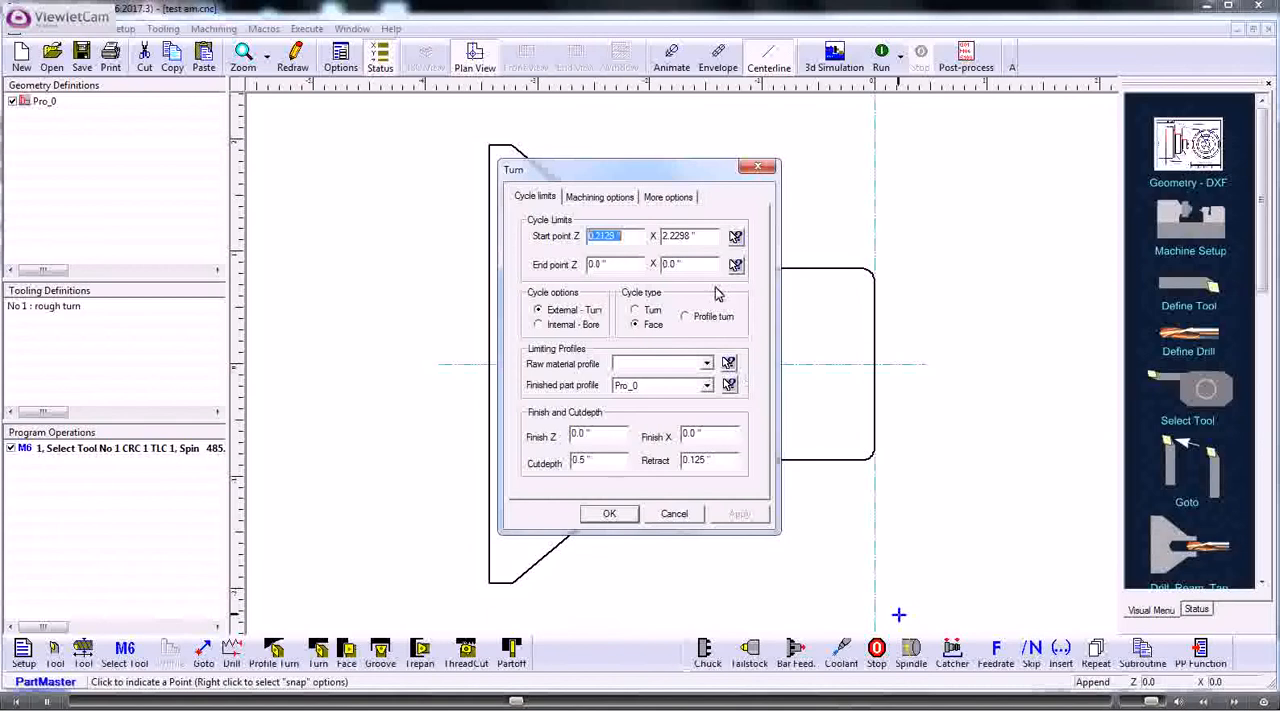
{"action": "left_click", "coordinate": [705, 388]}
{"action": "left_click", "coordinate": [650, 399]}
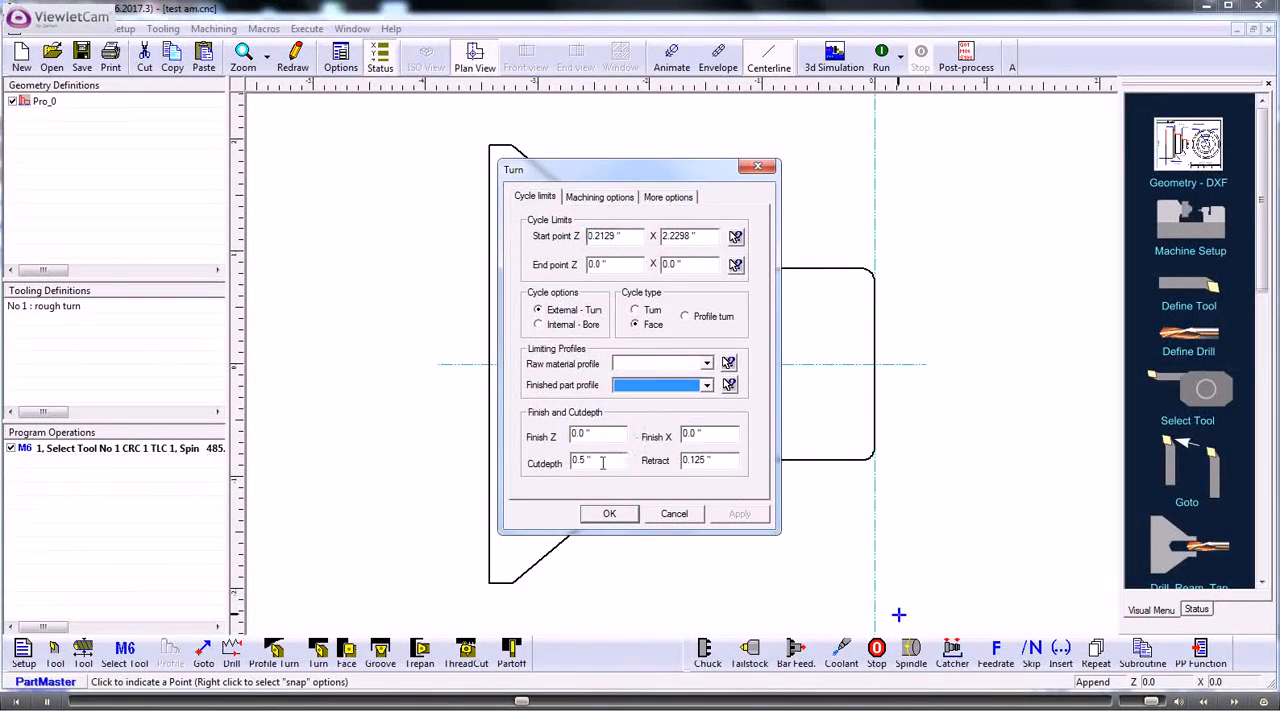
- Reduce the facing cycle's cut depth, create the cycle, and animate its tool path
{"action": "left_click_drag", "start_coordinate": [594, 462], "coordinate": [544, 458]}
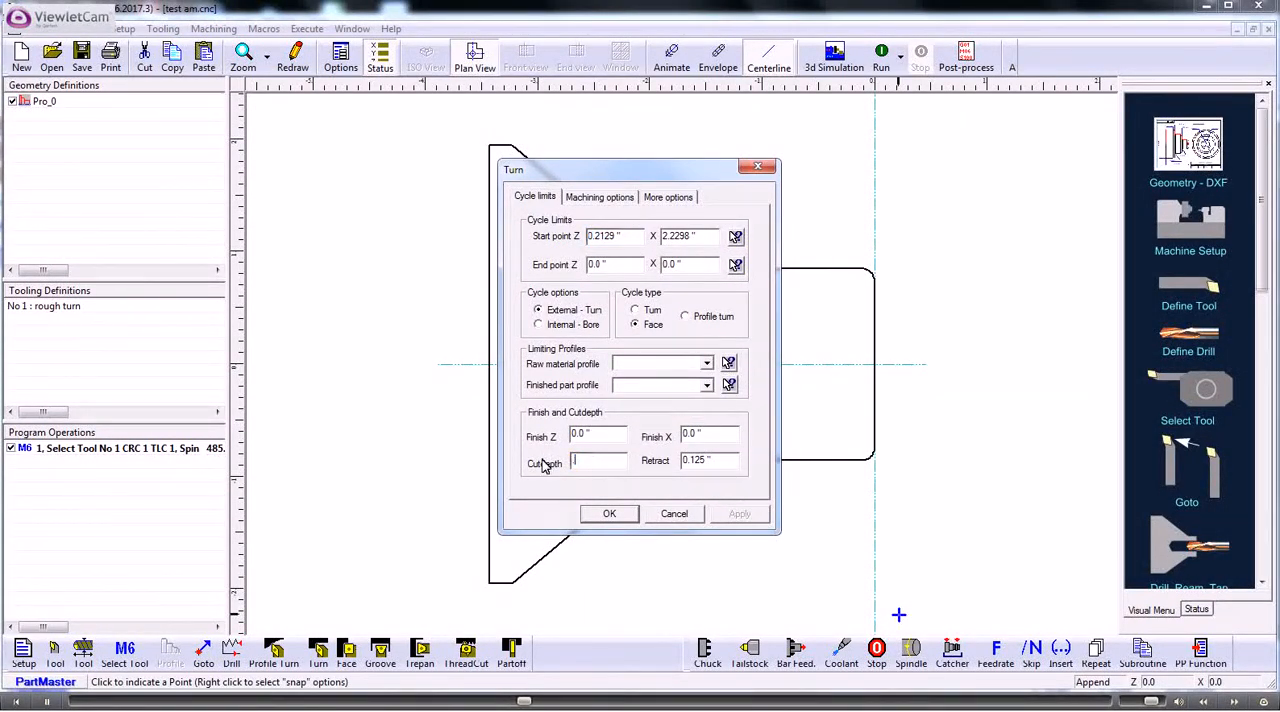
{"action": "type", "text": ".25"}
{"action": "left_click", "coordinate": [610, 515]}
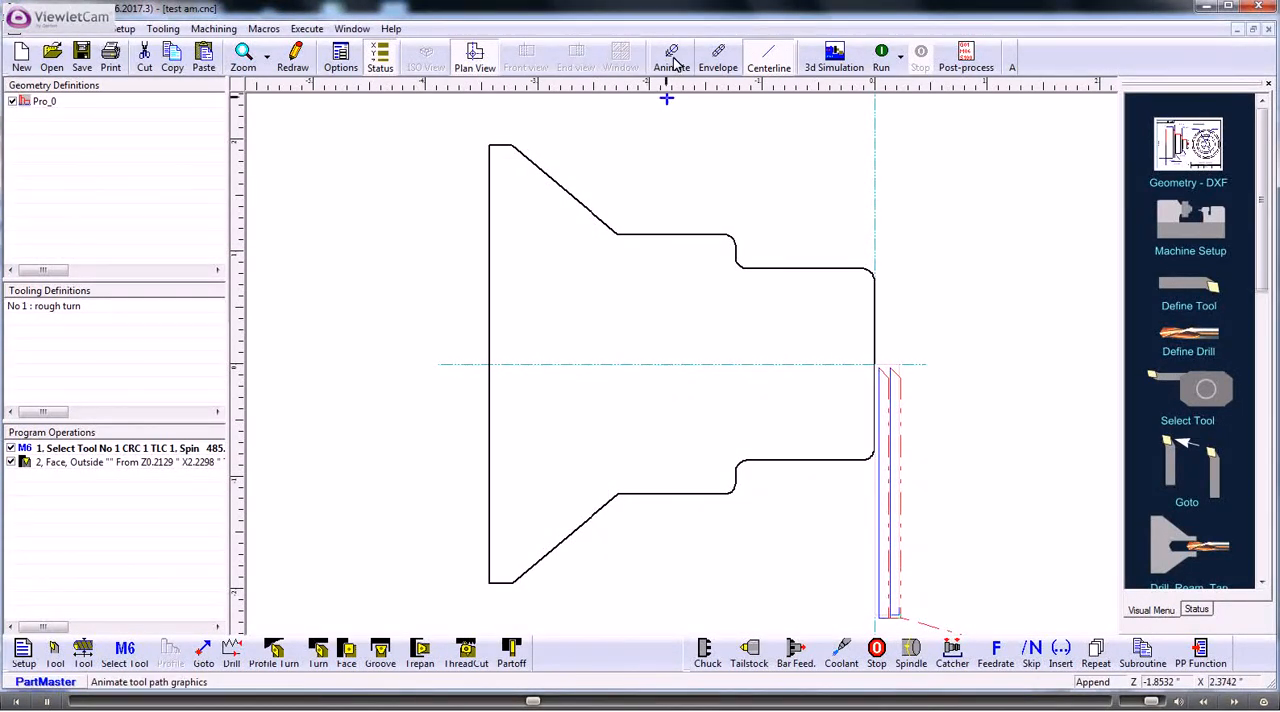
{"action": "left_click", "coordinate": [880, 57]}
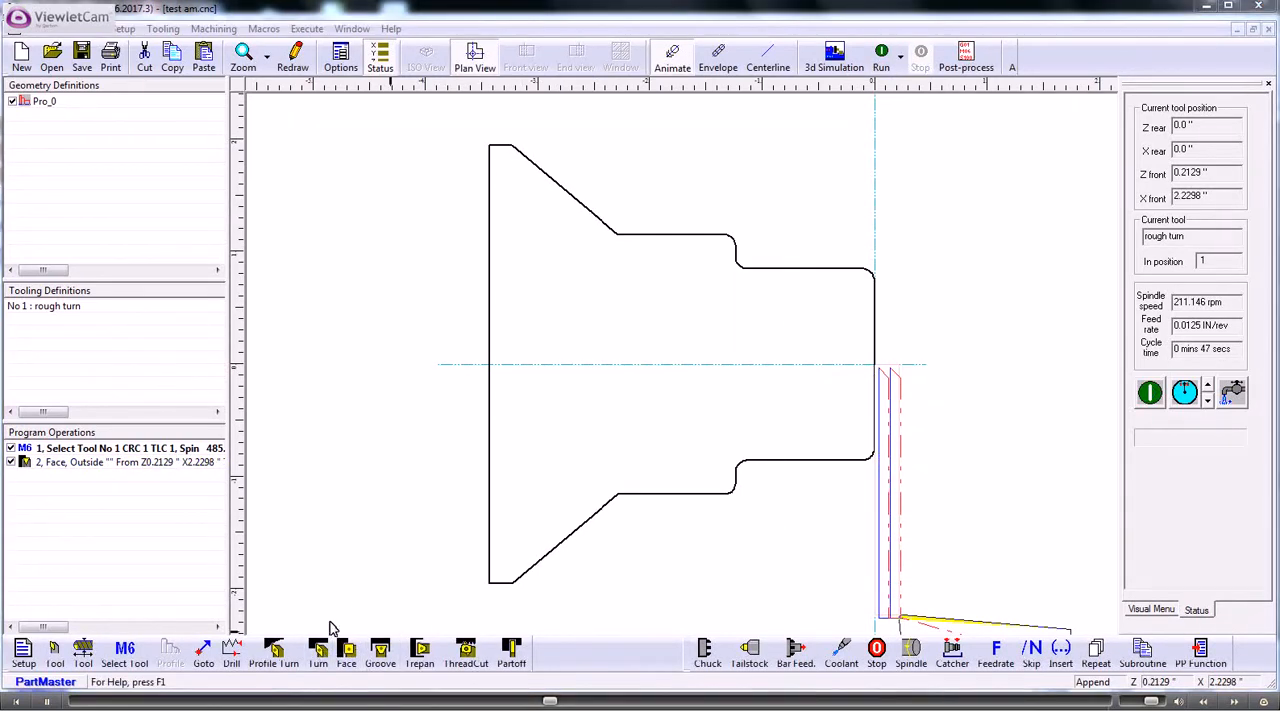
- Start a turning cycle from about Z 0.08, X 2.27 to an end point at about Z -3.53, X 0.65
{"action": "left_click", "coordinate": [320, 652]}
{"action": "left_click", "coordinate": [735, 239]}
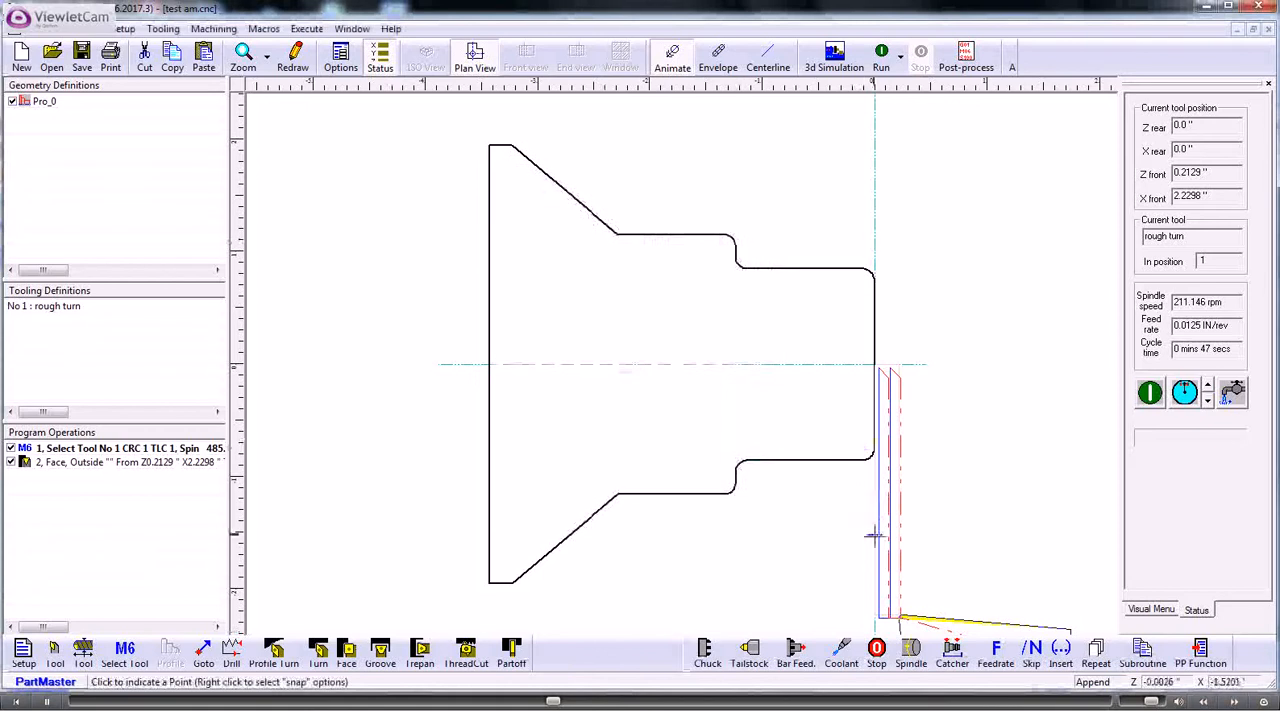
{"action": "left_click", "coordinate": [883, 618]}
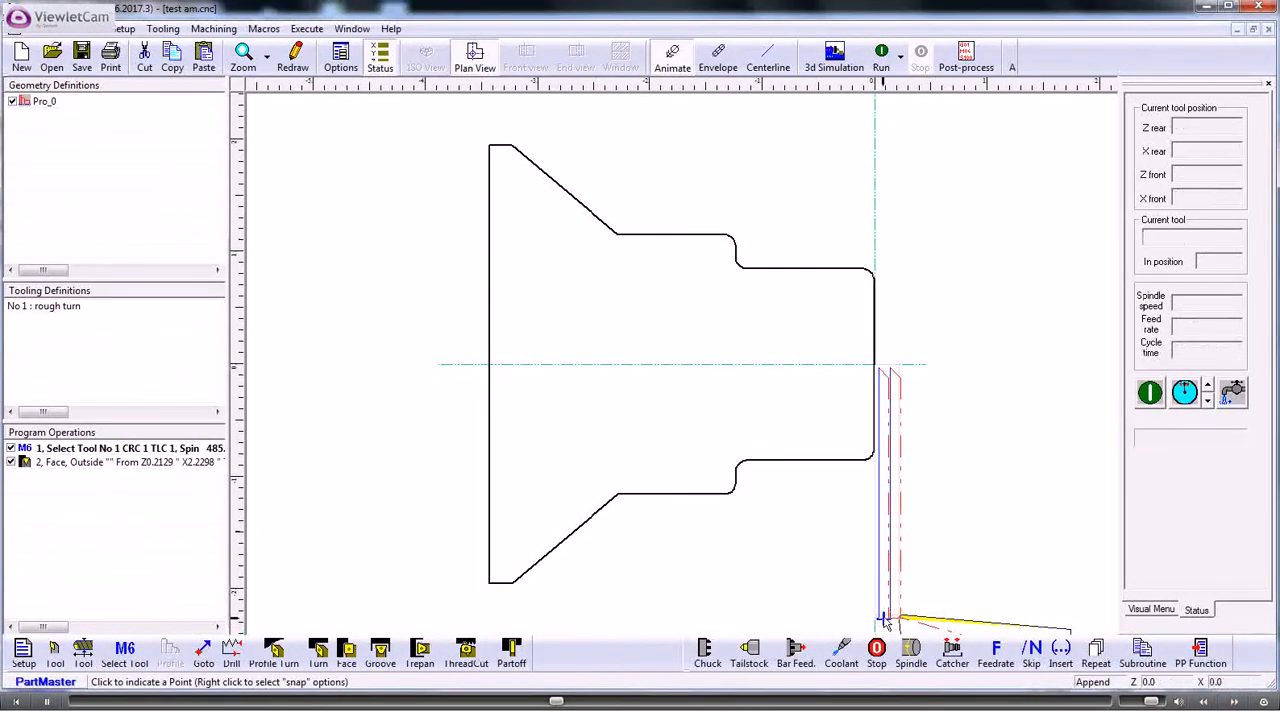
{"action": "left_click", "coordinate": [735, 265]}
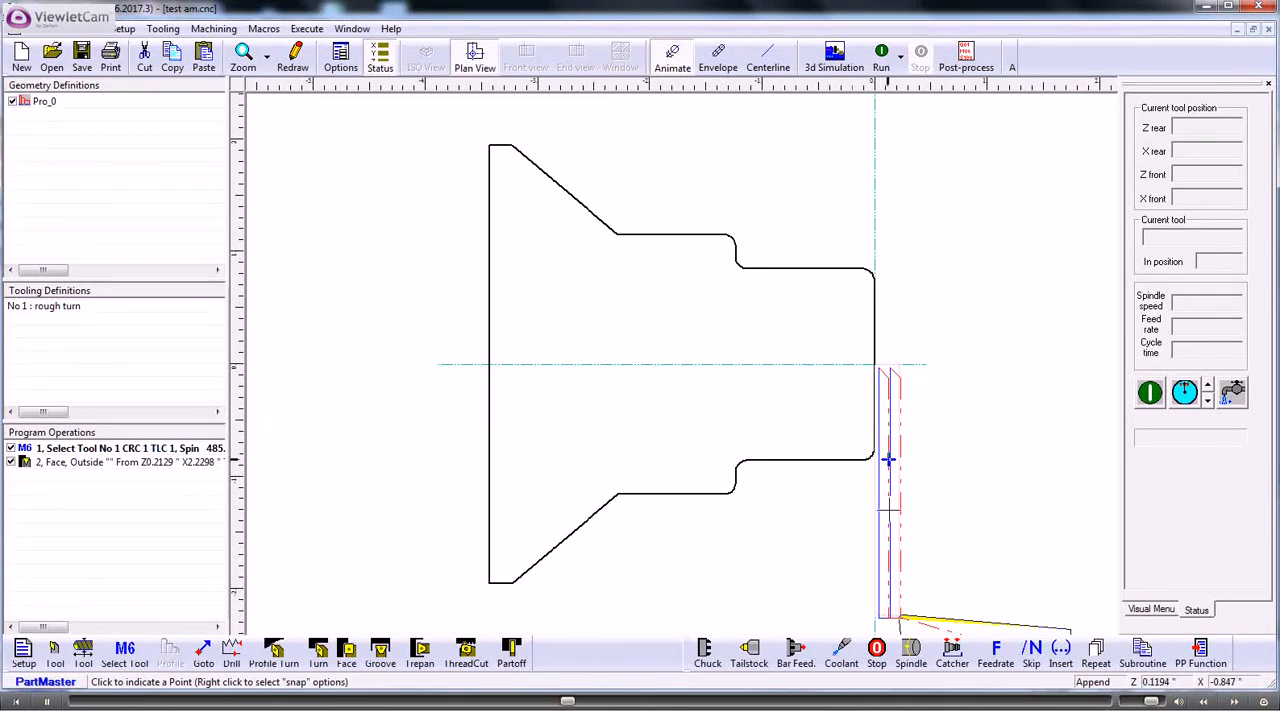
{"action": "left_click", "coordinate": [477, 437]}
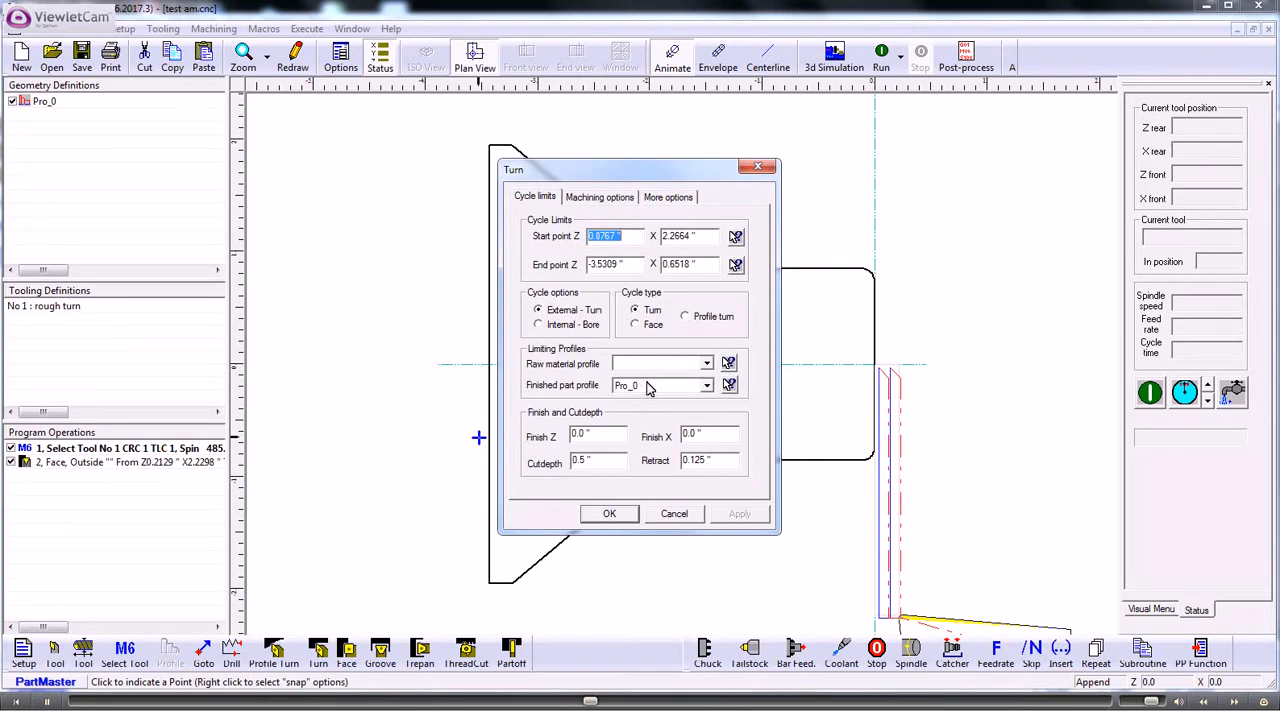
- Set the turning cycle's Z and X finish allowances to 0.012 inches and cut depth to 0.125 inches, and create the cycle
{"action": "double_click", "coordinate": [592, 433]}
{"action": "key", "text": "Delete"}
{"action": "type", "text": ".0"}
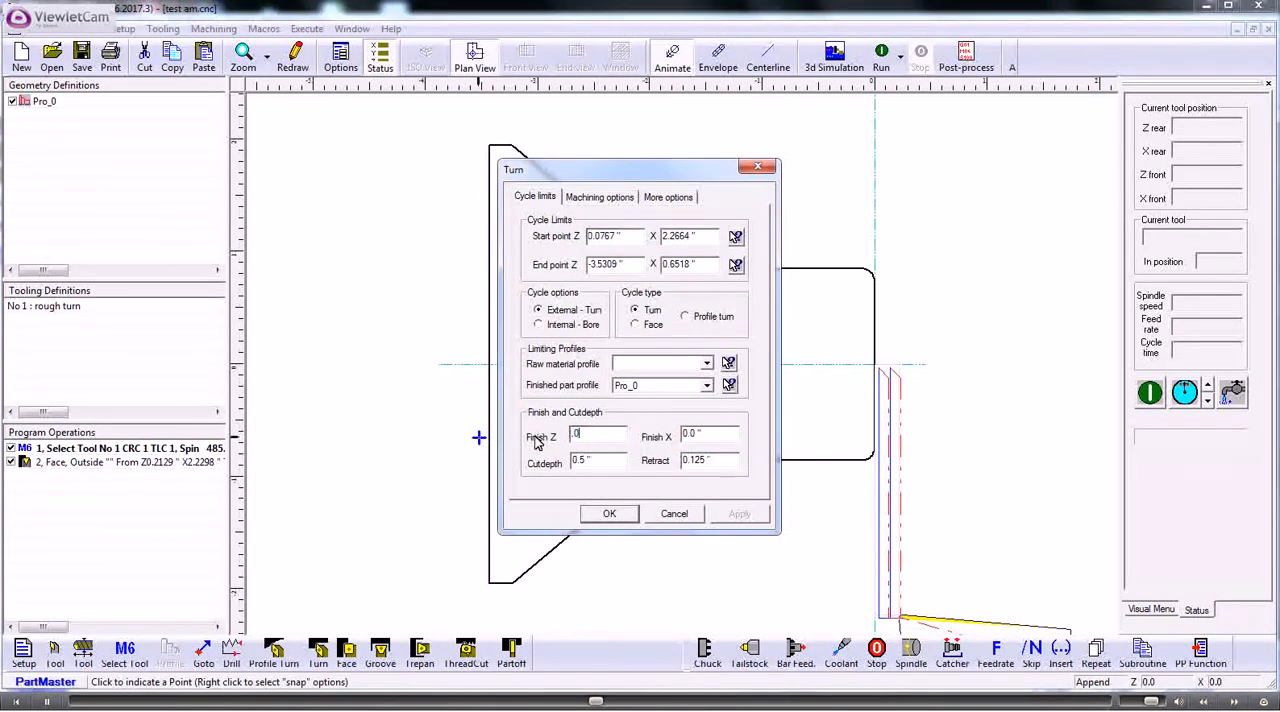
{"action": "type", "text": "\"2"}
{"action": "key", "text": "Tab"}
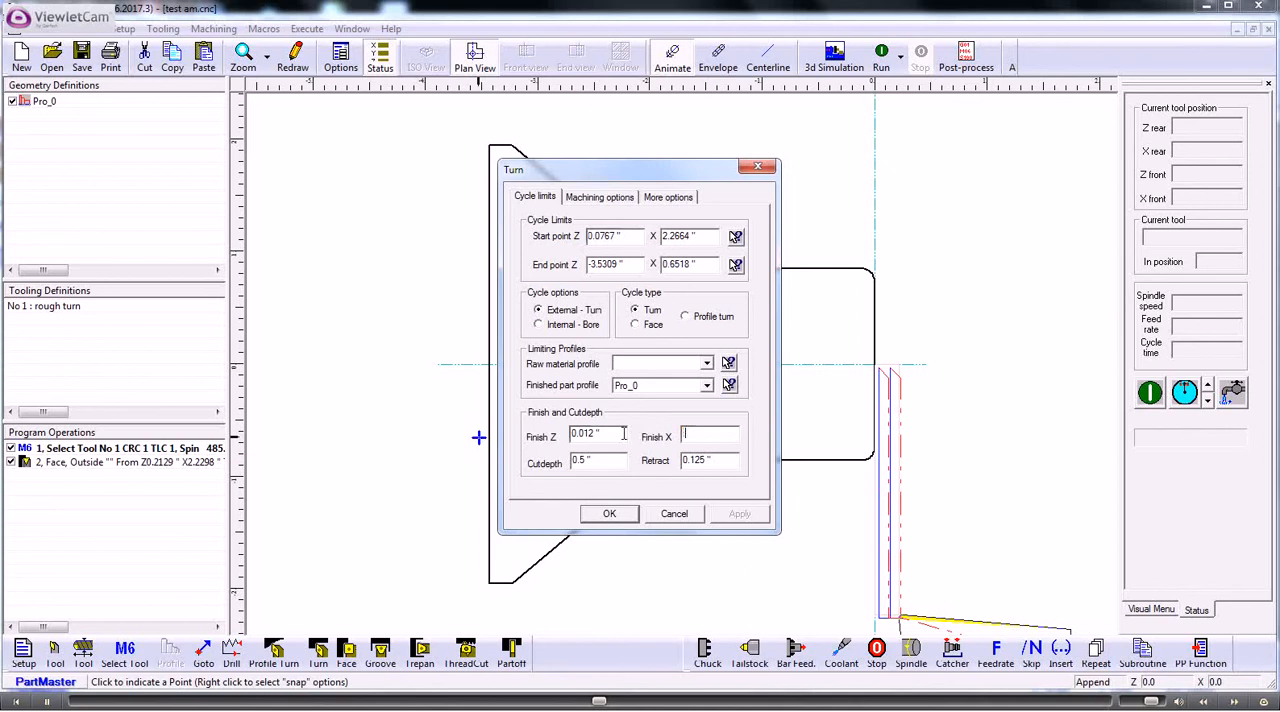
{"action": "type", "text": ".012"}
{"action": "left_click_drag", "start_coordinate": [603, 460], "coordinate": [544, 462]}
{"action": "key", "text": "BackSpace"}
{"action": "type", "text": ".25"}
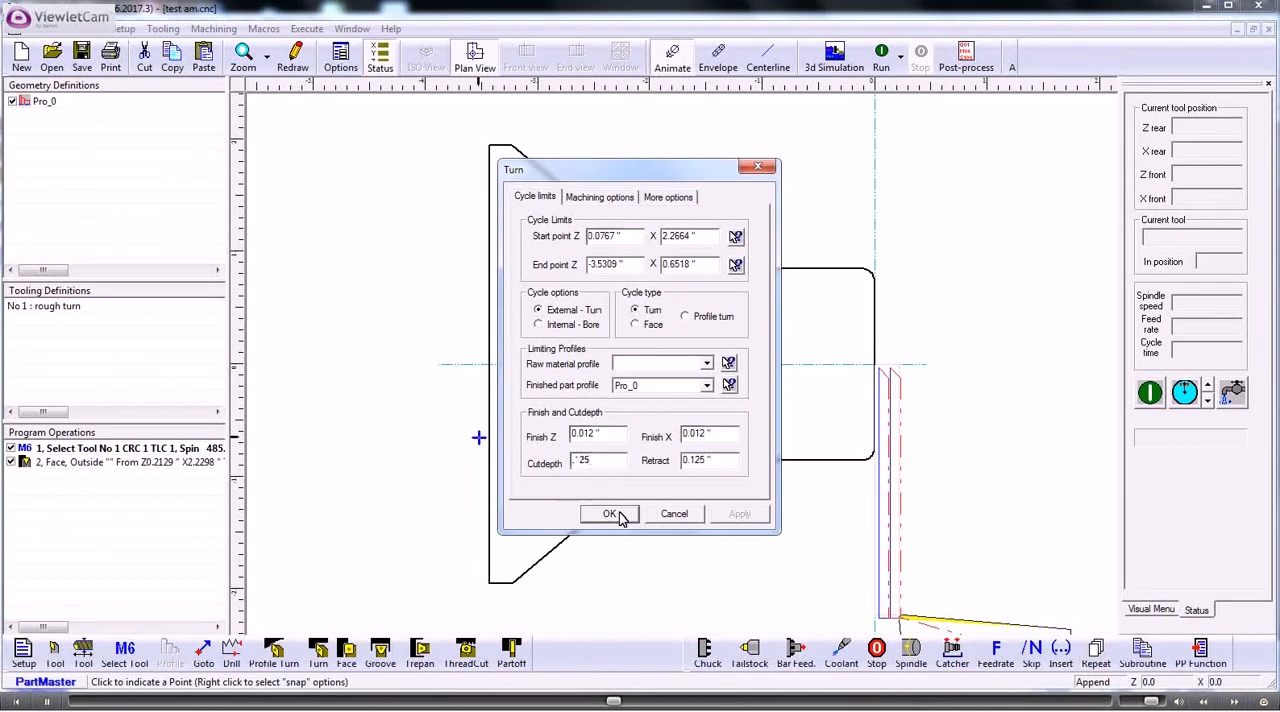
{"action": "left_click", "coordinate": [610, 514]}
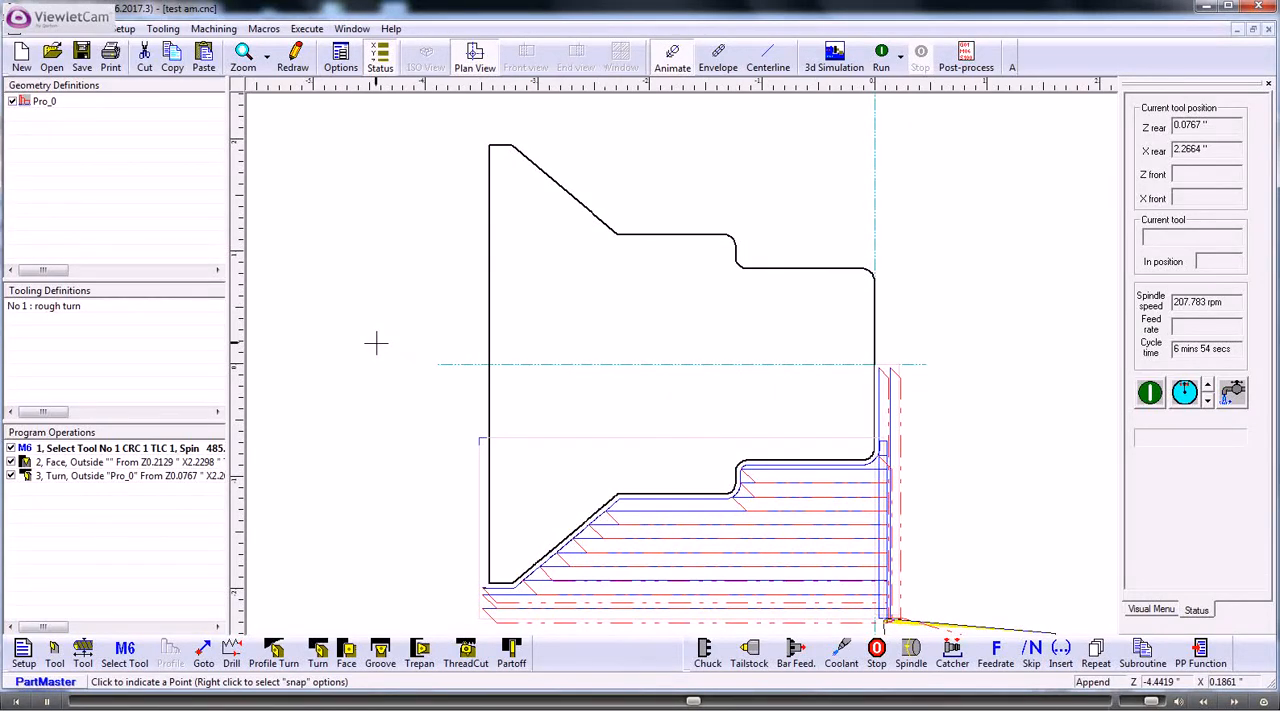
- Define turning tool number 2 with a 0.25 inch cut depth and the description "finishing tooll"
{"action": "left_click", "coordinate": [55, 651]}
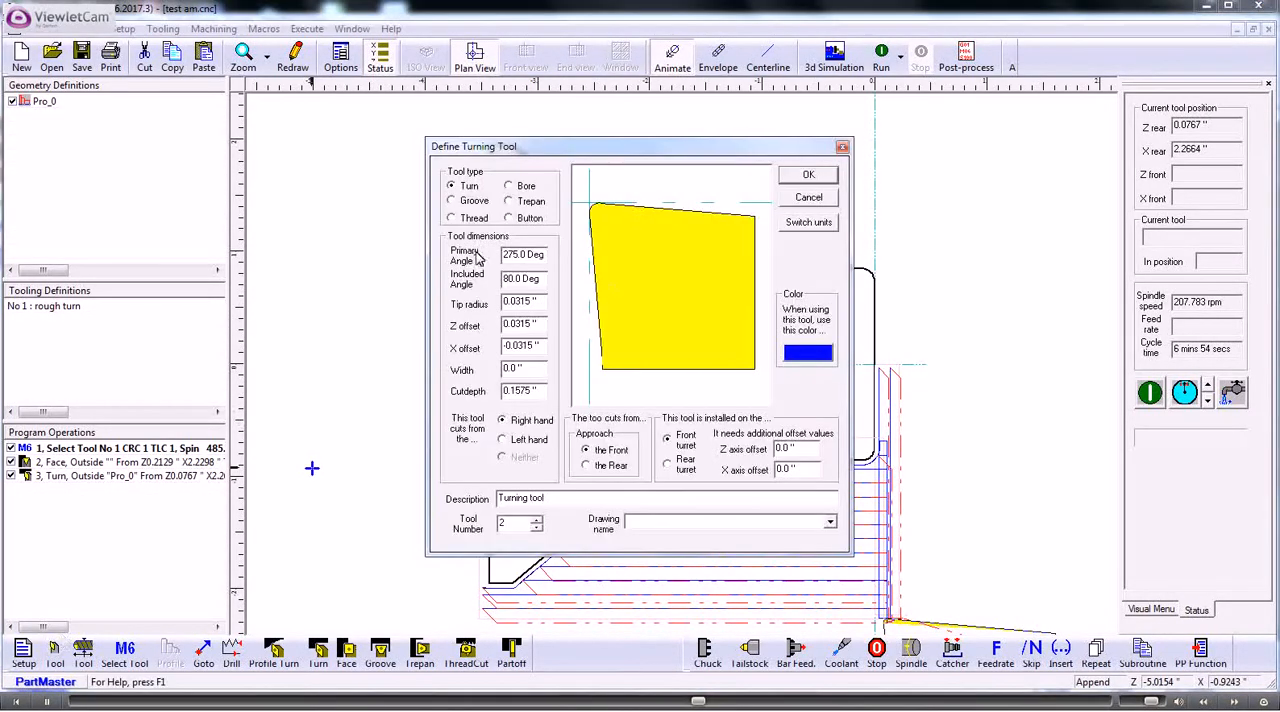
{"action": "double_click", "coordinate": [536, 390]}
{"action": "type", "text": ".25"}
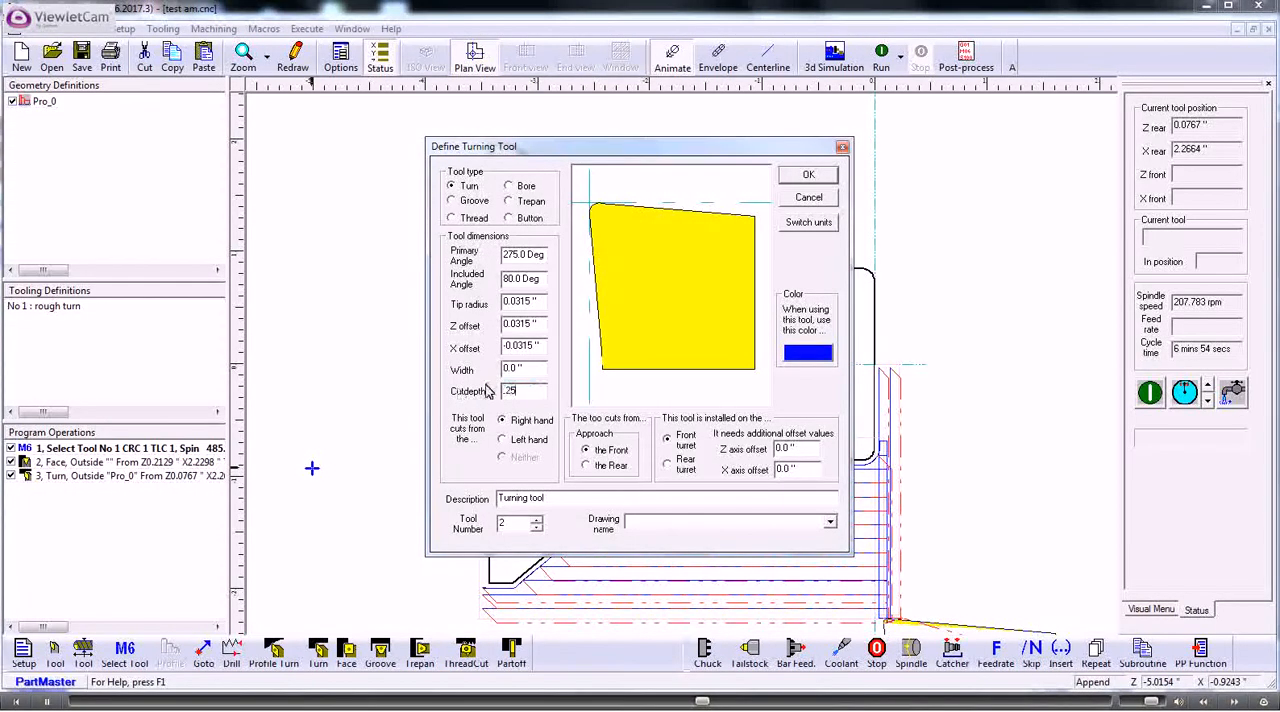
{"action": "left_click_drag", "start_coordinate": [543, 499], "coordinate": [466, 494]}
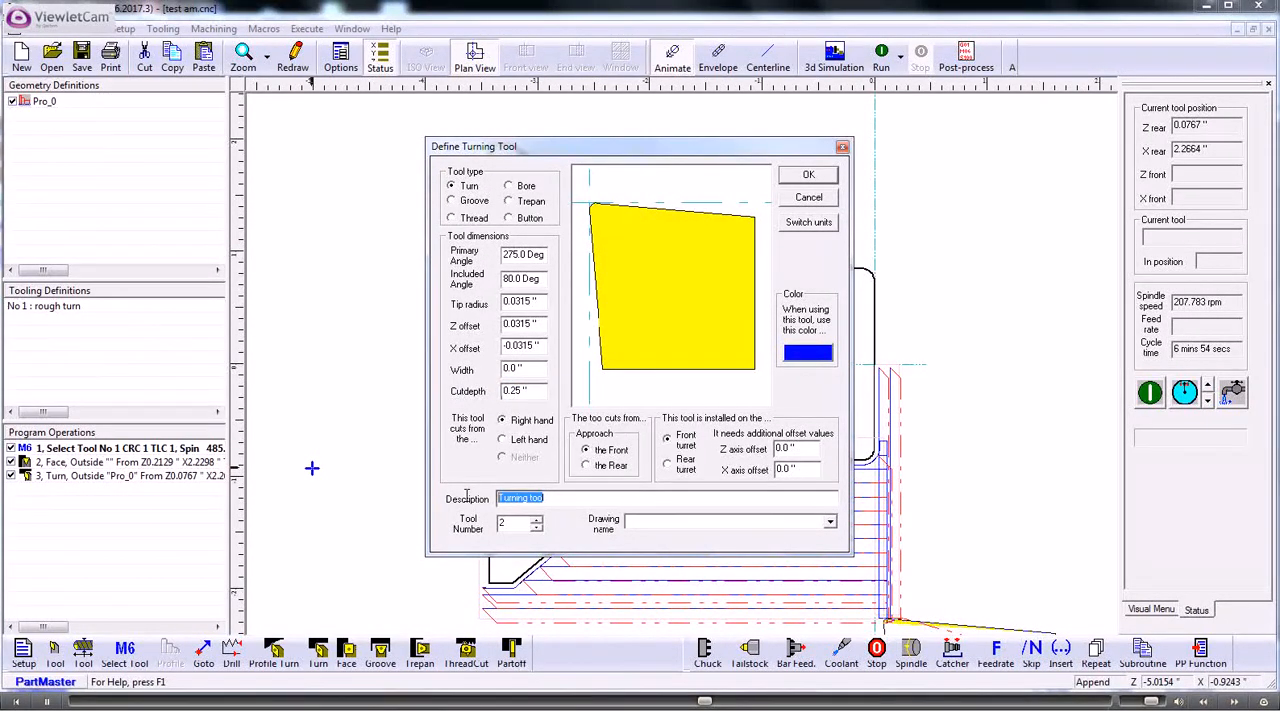
{"action": "type", "text": "finishing tool"}
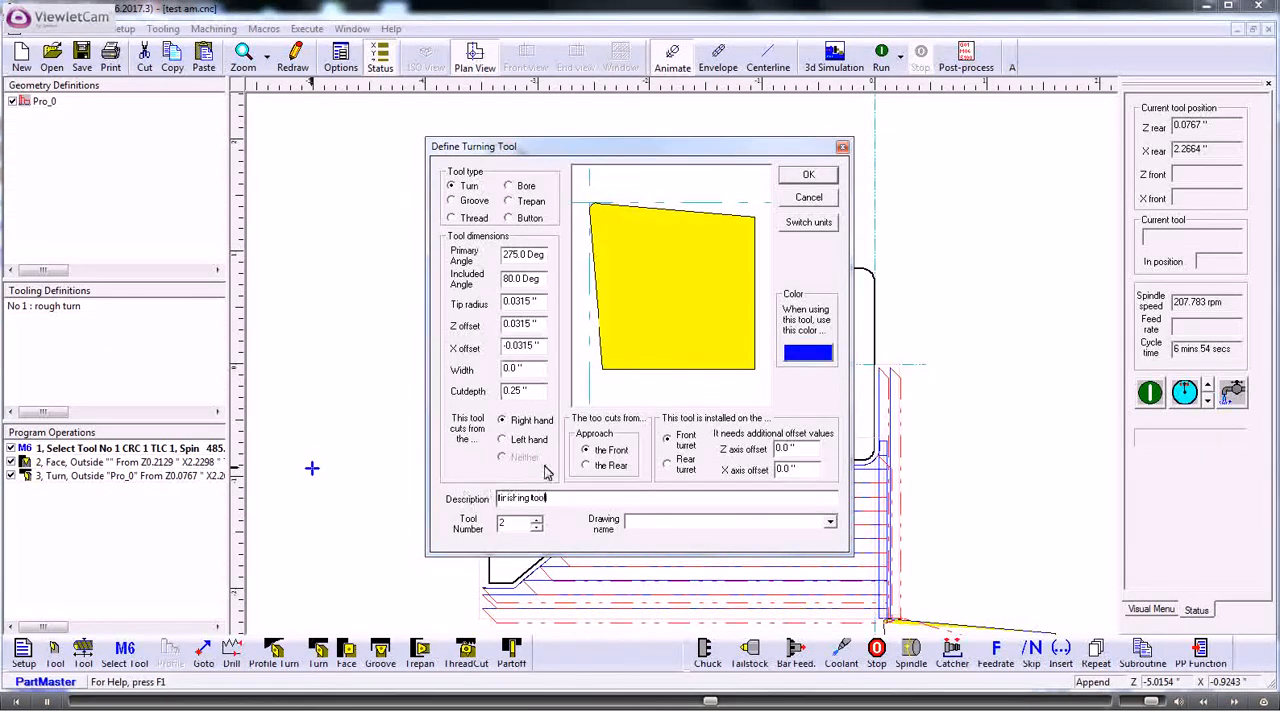
{"action": "left_click", "coordinate": [790, 180]}
- Select tool 2 for the program with a constant surface speed of 125 ft/min and coolant on after the tool change
{"action": "left_click", "coordinate": [123, 657]}
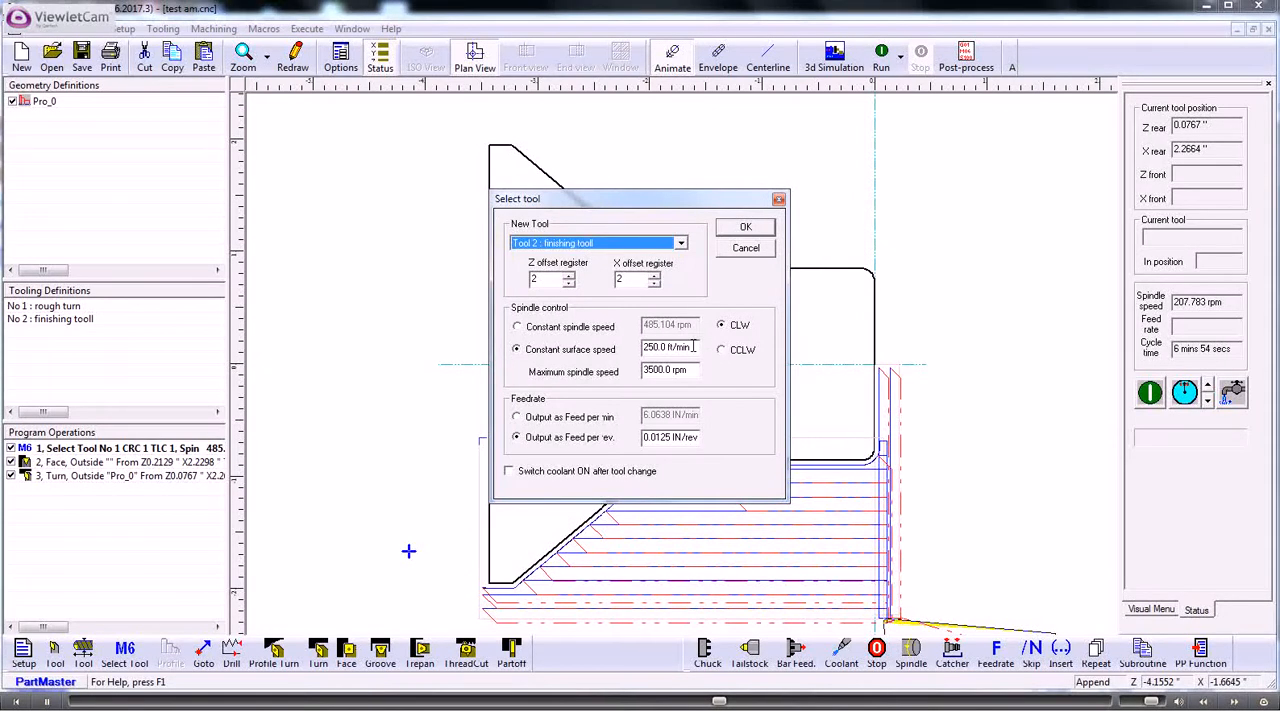
{"action": "left_click_drag", "start_coordinate": [693, 343], "coordinate": [633, 344]}
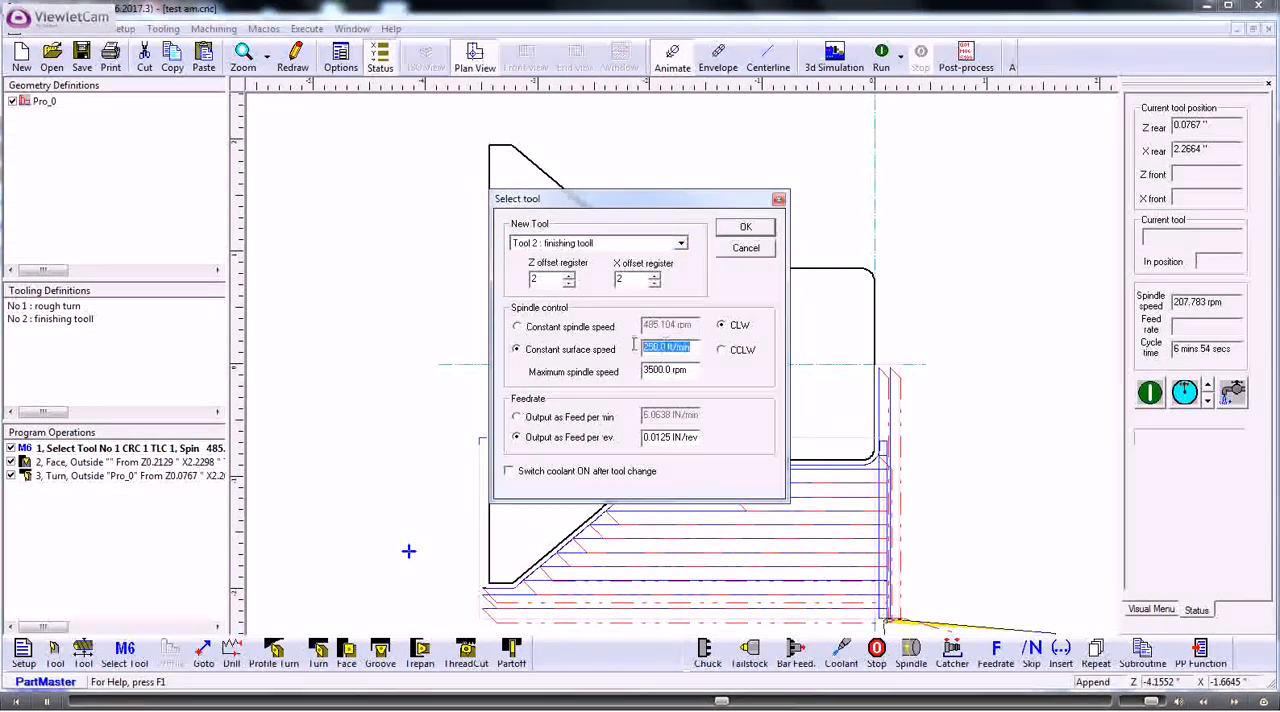
{"action": "type", "text": "1250"}
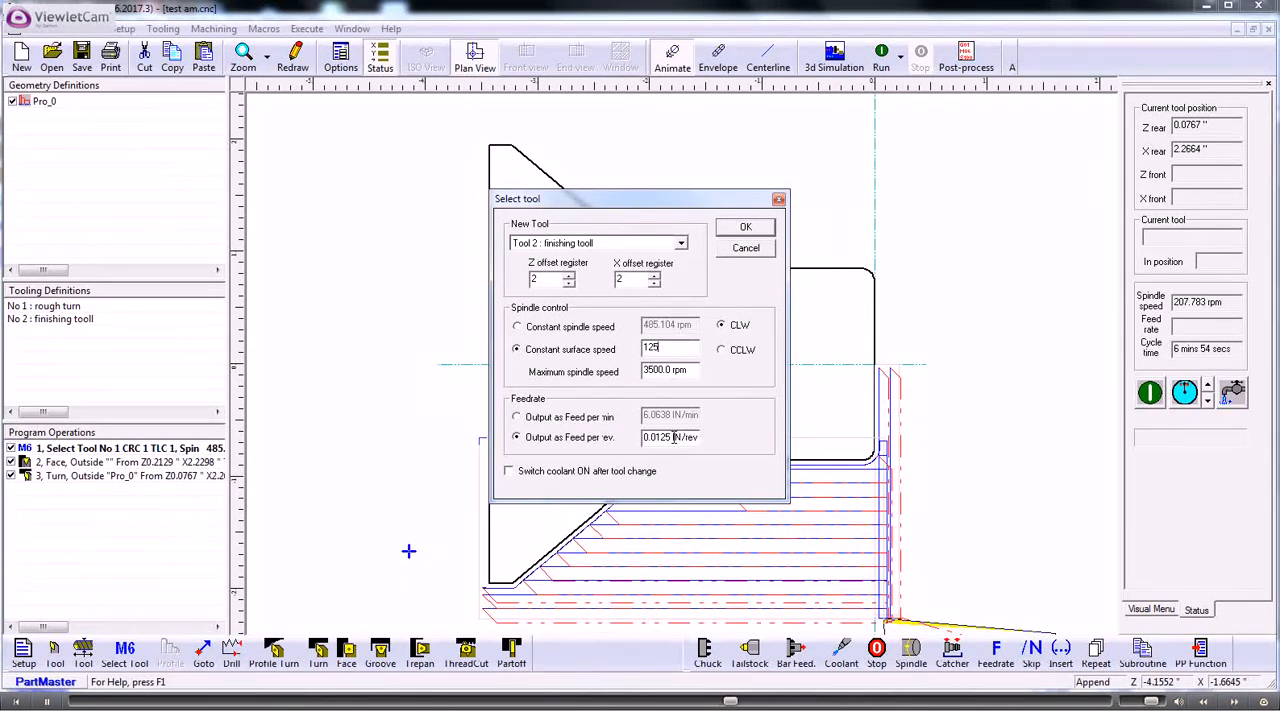
{"action": "left_click", "coordinate": [516, 477]}
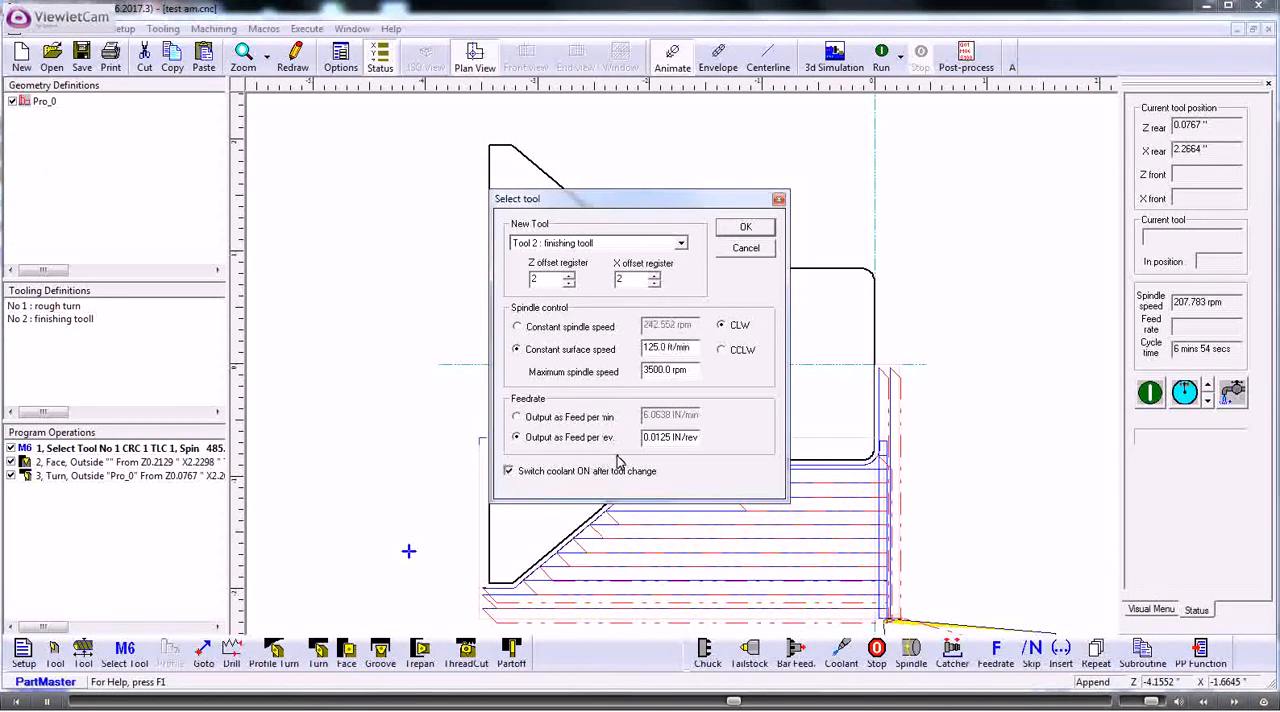
{"action": "left_click", "coordinate": [748, 228]}
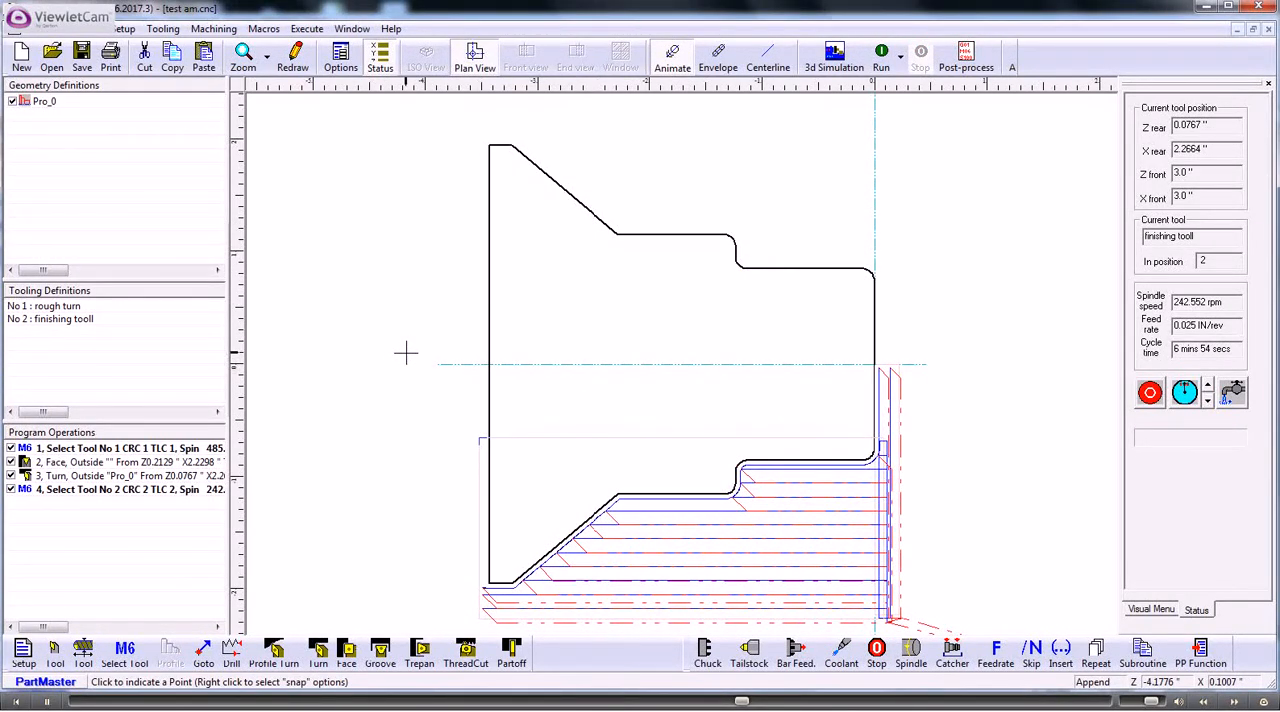
- Start an external profile turning cycle on profile Pro_0 with zero Z and X finish allowances
{"action": "left_click", "coordinate": [276, 652]}
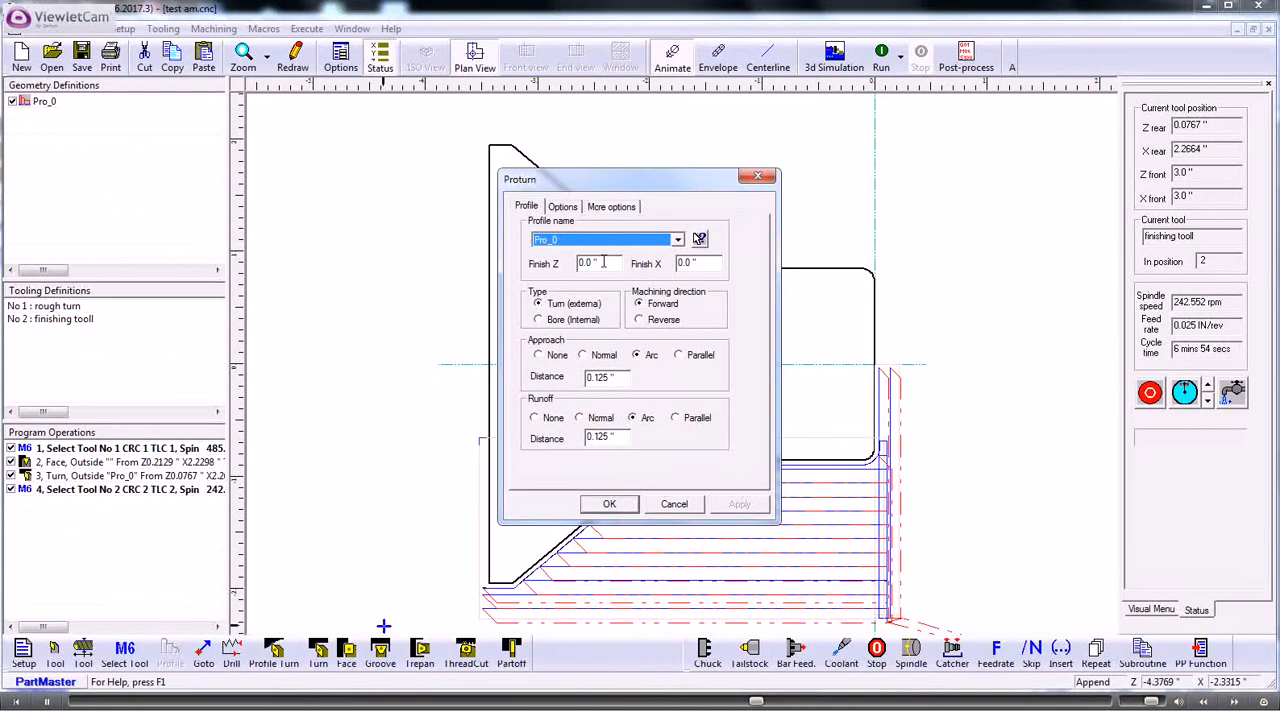
{"action": "left_click_drag", "start_coordinate": [602, 262], "coordinate": [577, 262]}
{"action": "left_click_drag", "start_coordinate": [715, 262], "coordinate": [661, 263]}
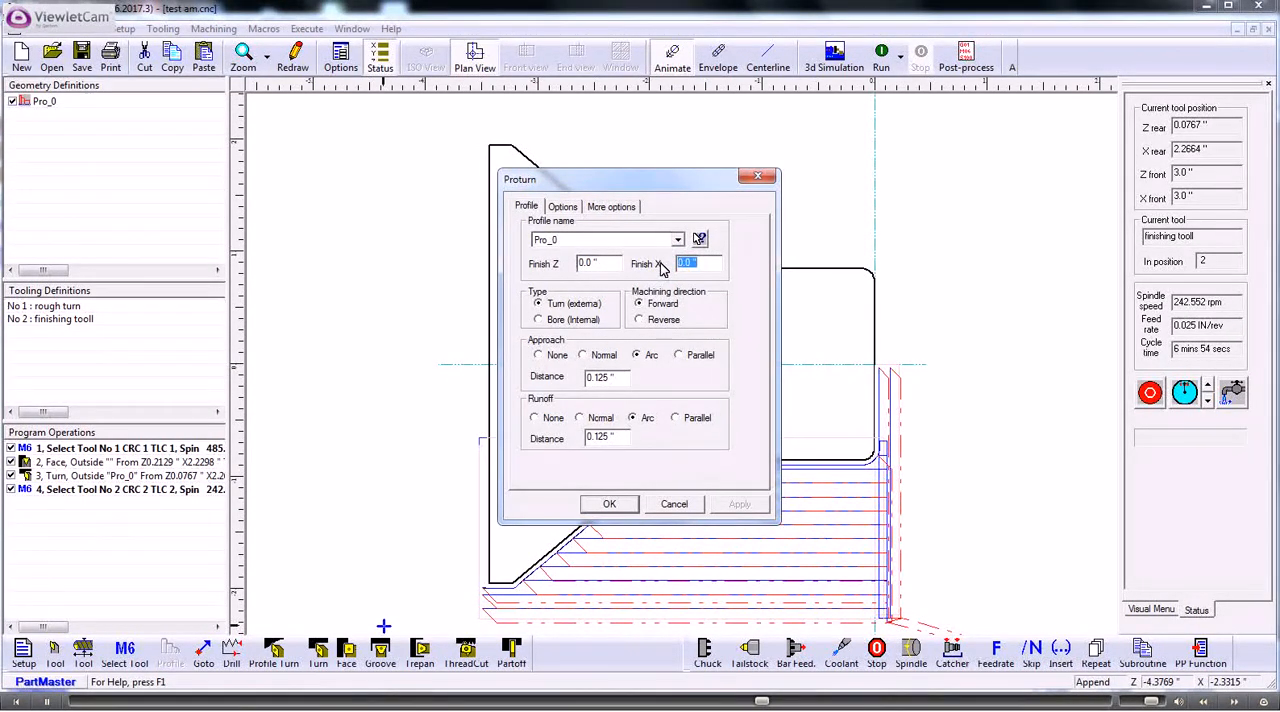
{"action": "double_click", "coordinate": [588, 261]}
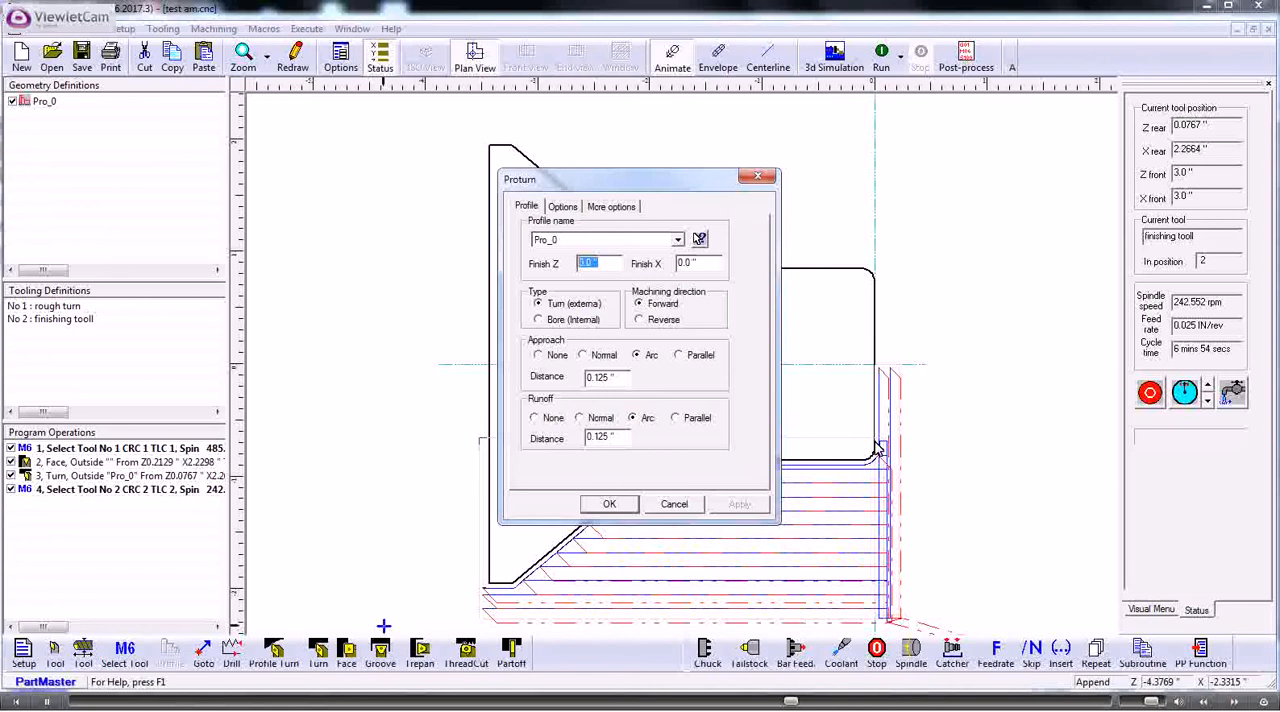
- Set the profile turning cycle's partial machining to start at span 2 and create the cycle
{"action": "left_click", "coordinate": [562, 206]}
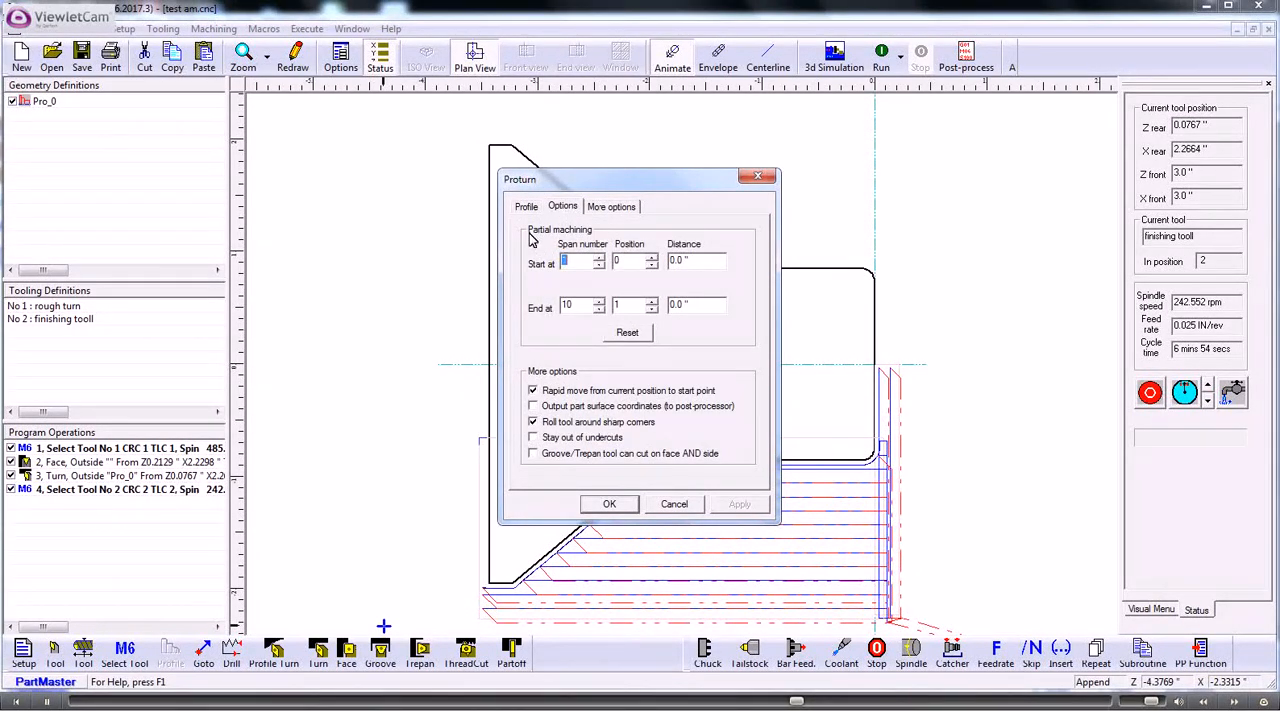
{"action": "left_click", "coordinate": [600, 257]}
{"action": "left_click_drag", "start_coordinate": [655, 192], "coordinate": [524, 335]}
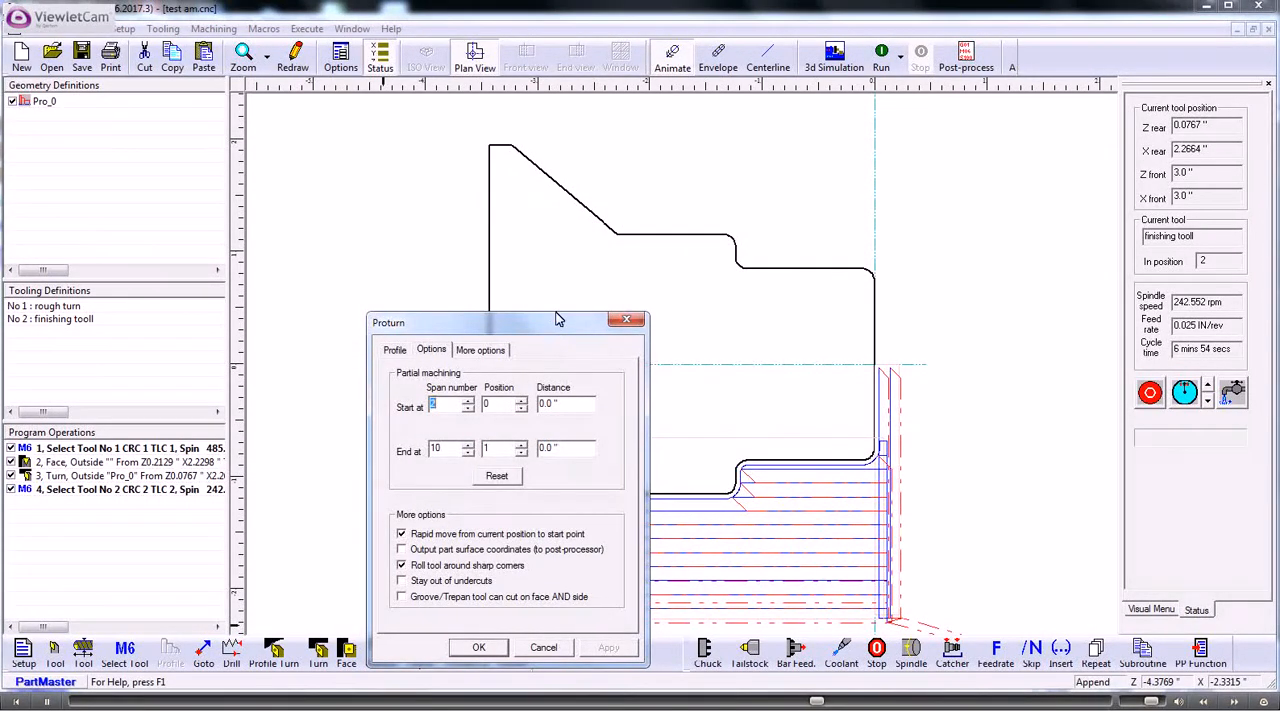
{"action": "mouse_move", "coordinate": [560, 316]}
{"action": "left_mouse_down"}
{"action": "mouse_move", "coordinate": [645, 210]}
{"action": "mouse_move", "coordinate": [676, 201]}
{"action": "left_mouse_up"}
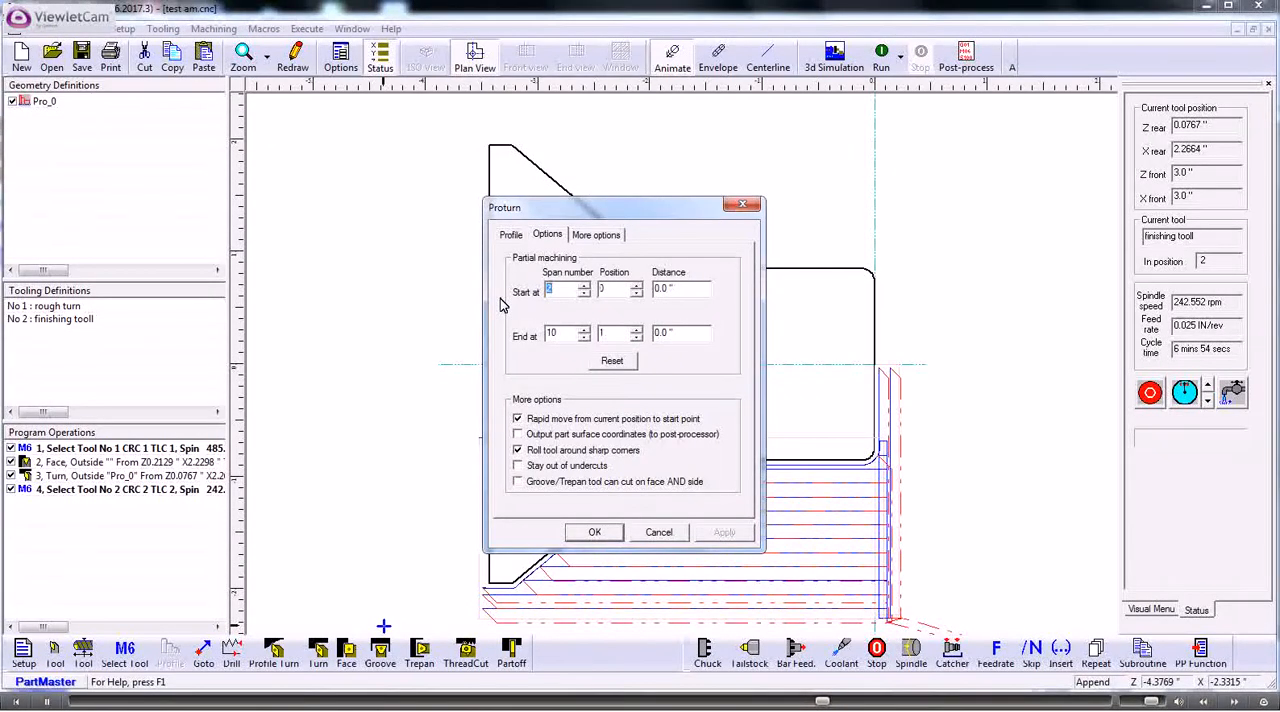
{"action": "left_click", "coordinate": [510, 238]}
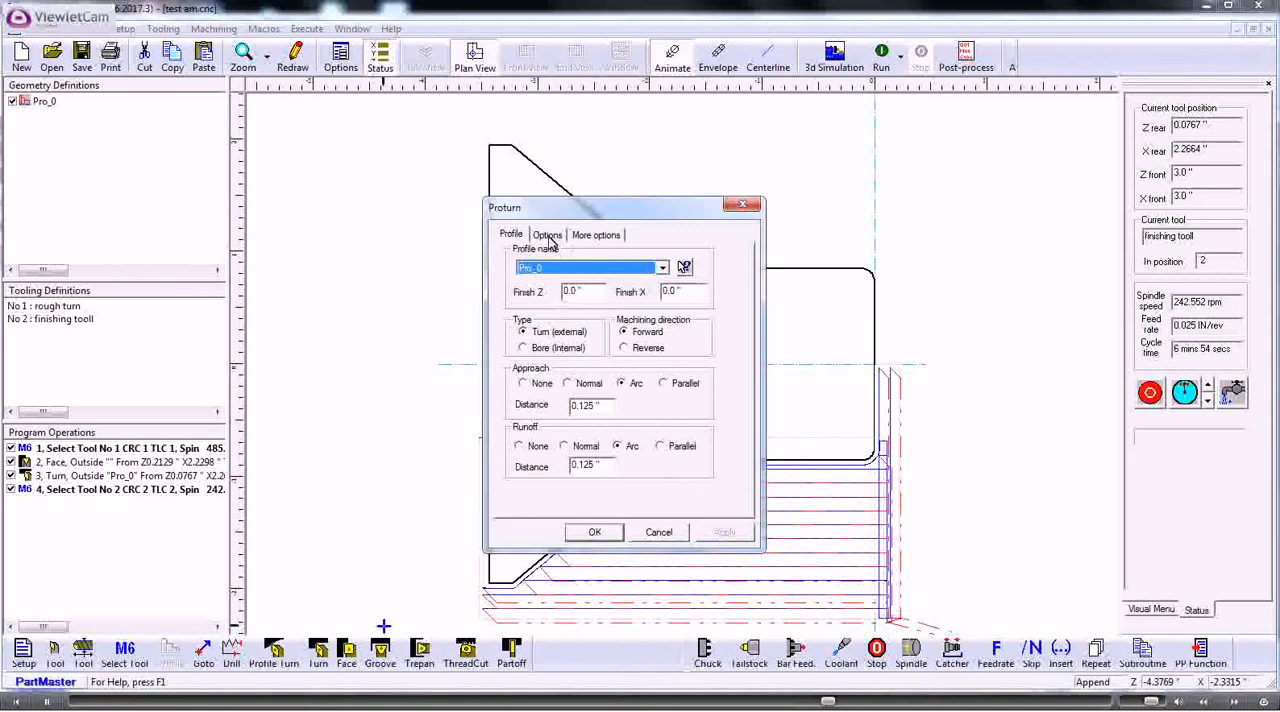
{"action": "left_click", "coordinate": [548, 238]}
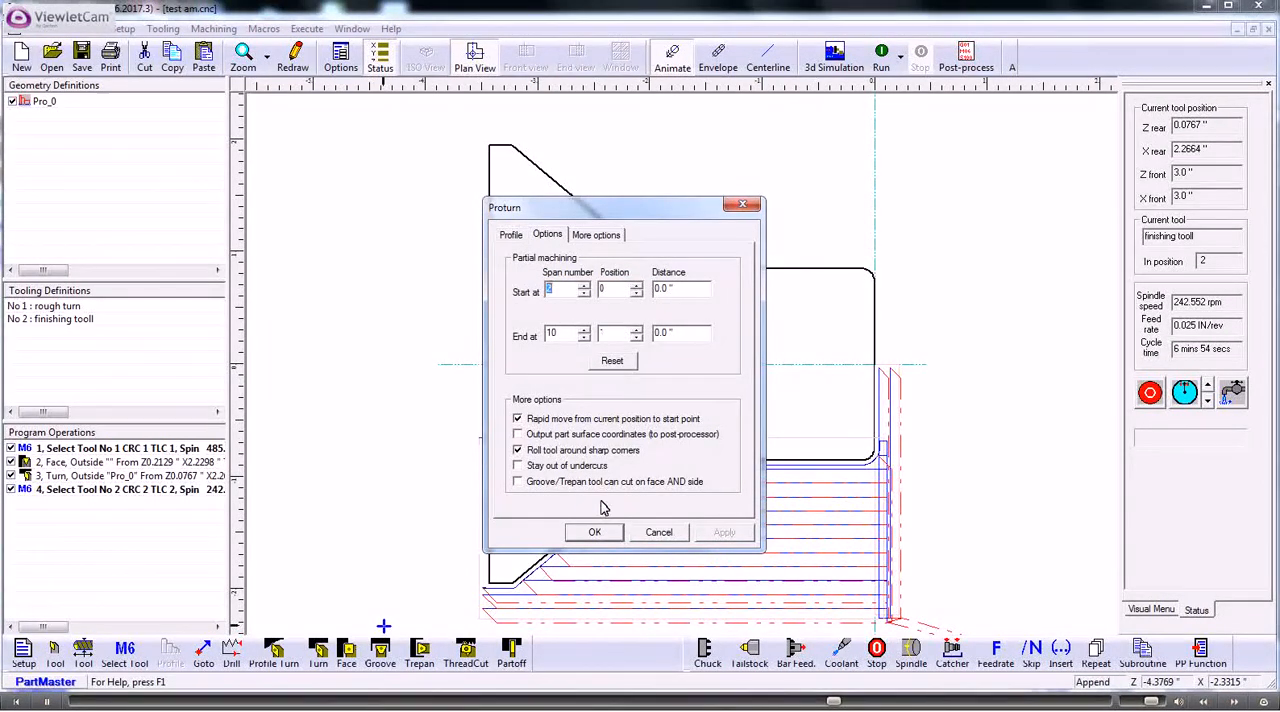
{"action": "left_click", "coordinate": [597, 533]}
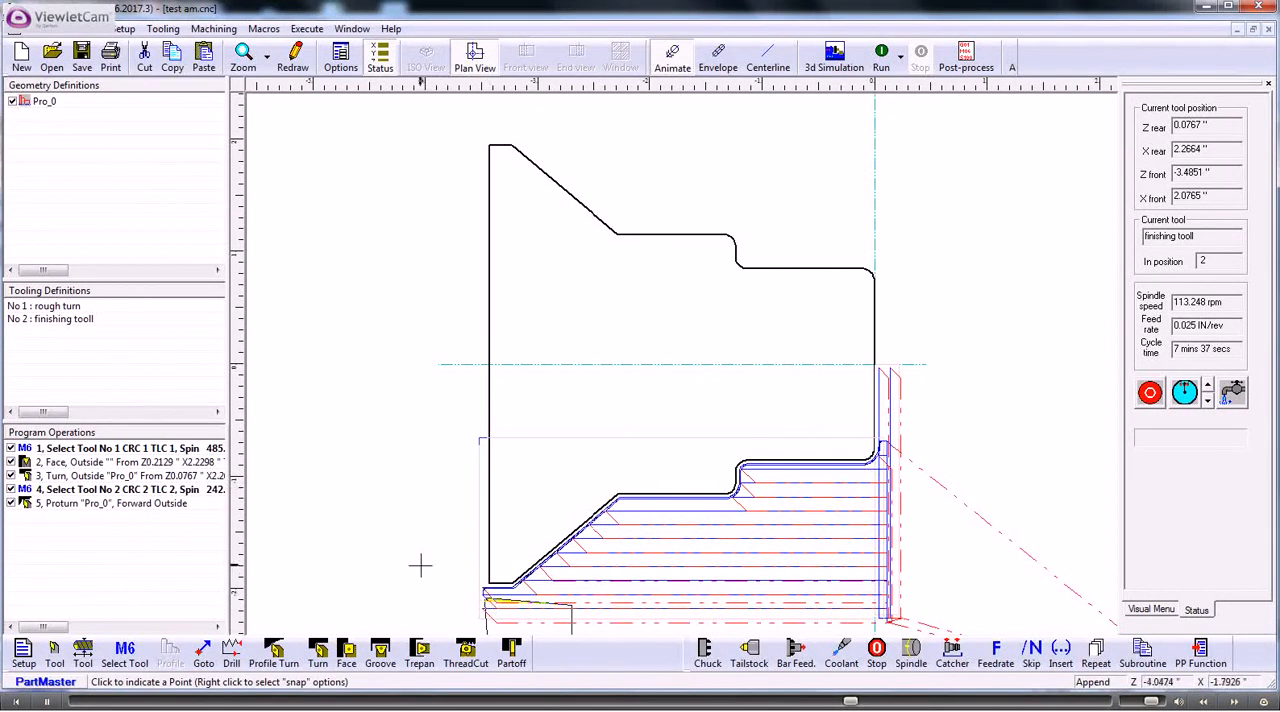
- Add a move that sends the tool to the home position, moving the Z axis first
{"action": "left_click", "coordinate": [204, 652]}
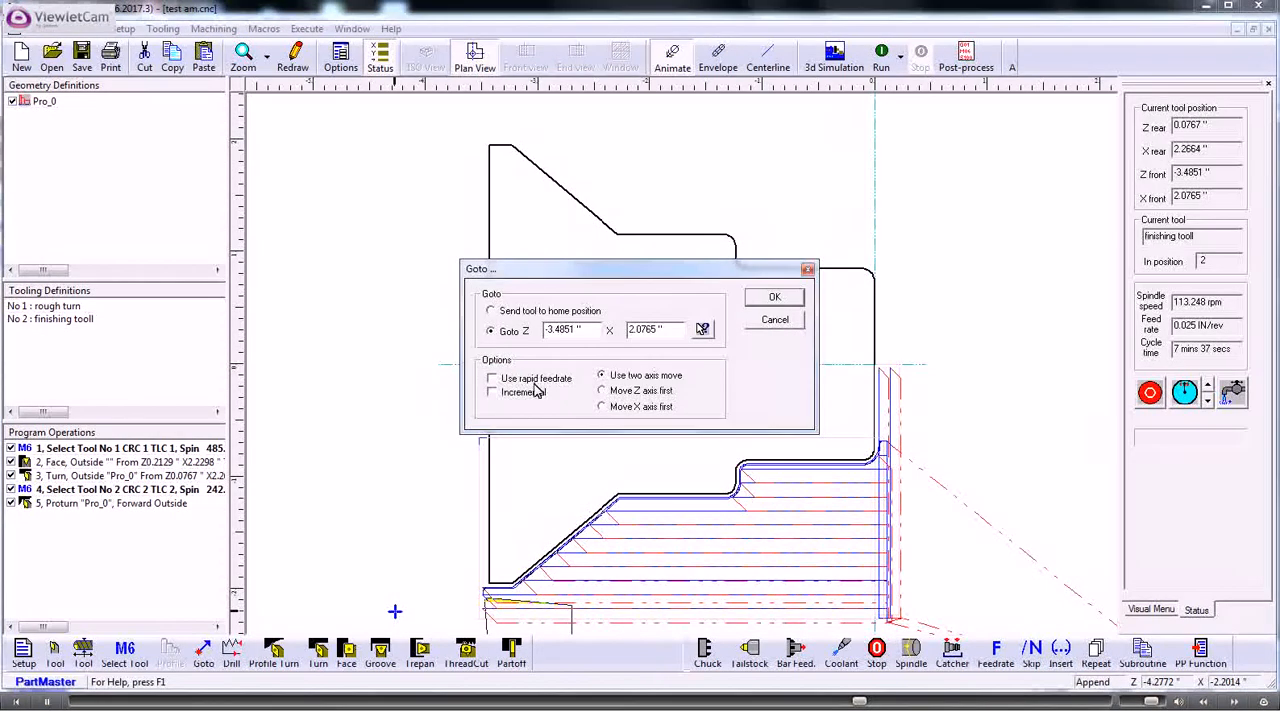
{"action": "left_click", "coordinate": [491, 312]}
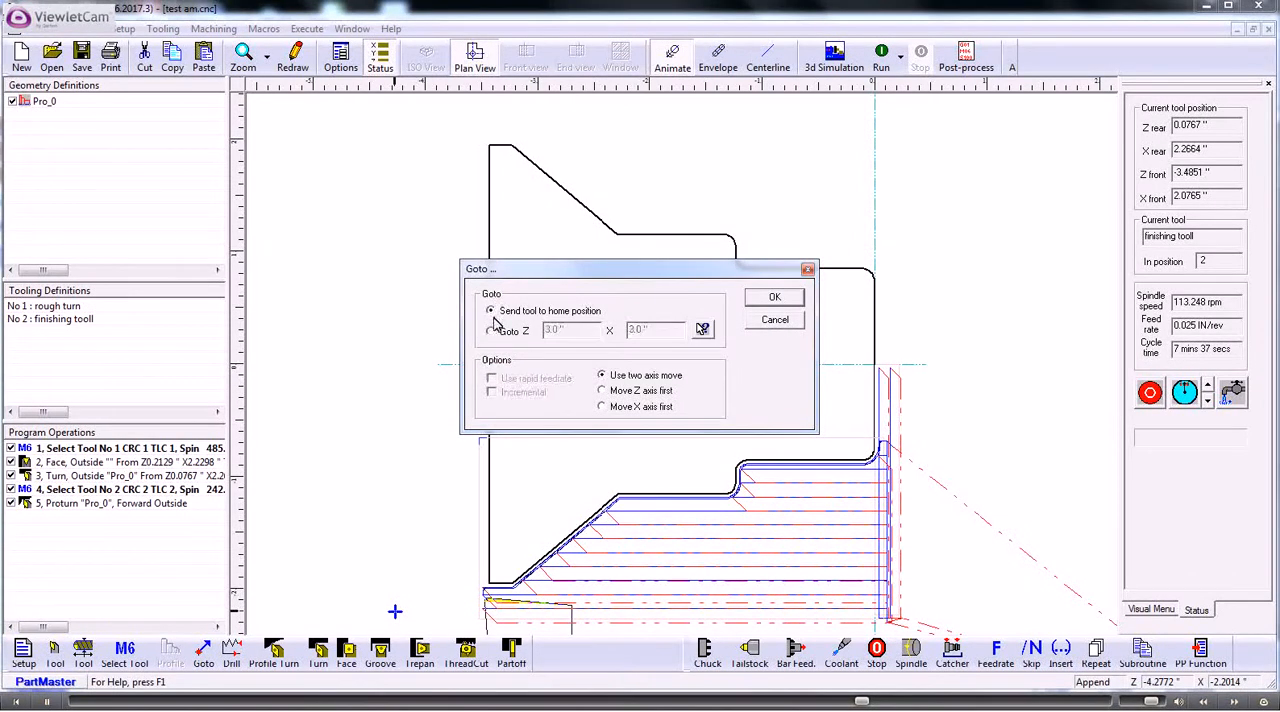
{"action": "left_click", "coordinate": [602, 391]}
{"action": "left_click", "coordinate": [775, 299]}
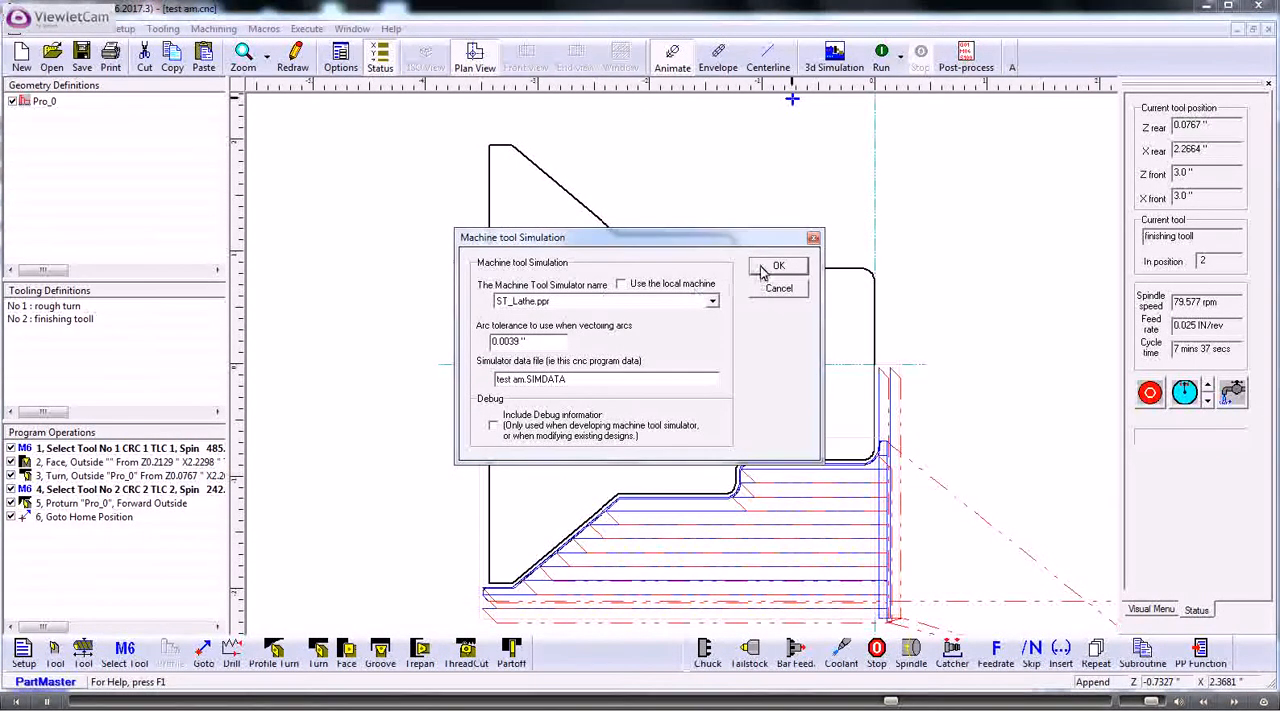
- Generate simulation data with the ST_Lathe.ppr simulator and check the shapes of turning tools 1 and 2
{"action": "left_click", "coordinate": [776, 266]}
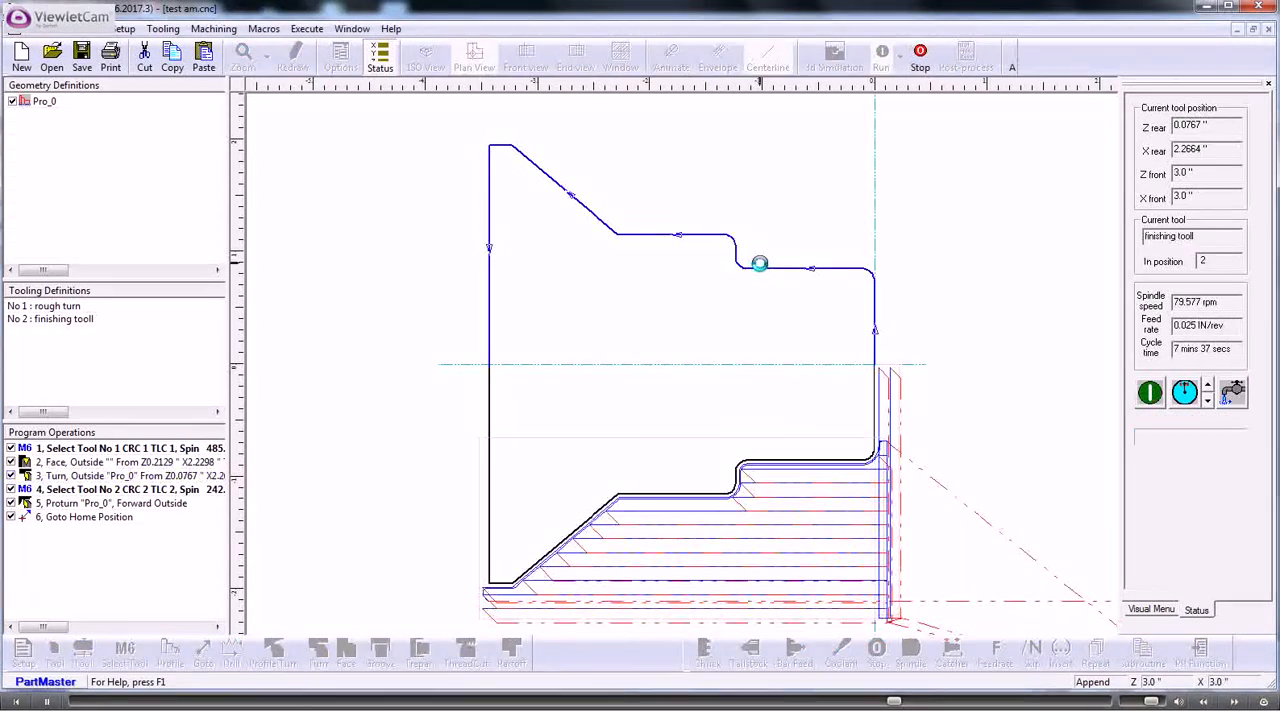
{"action": "left_click", "coordinate": [718, 386]}
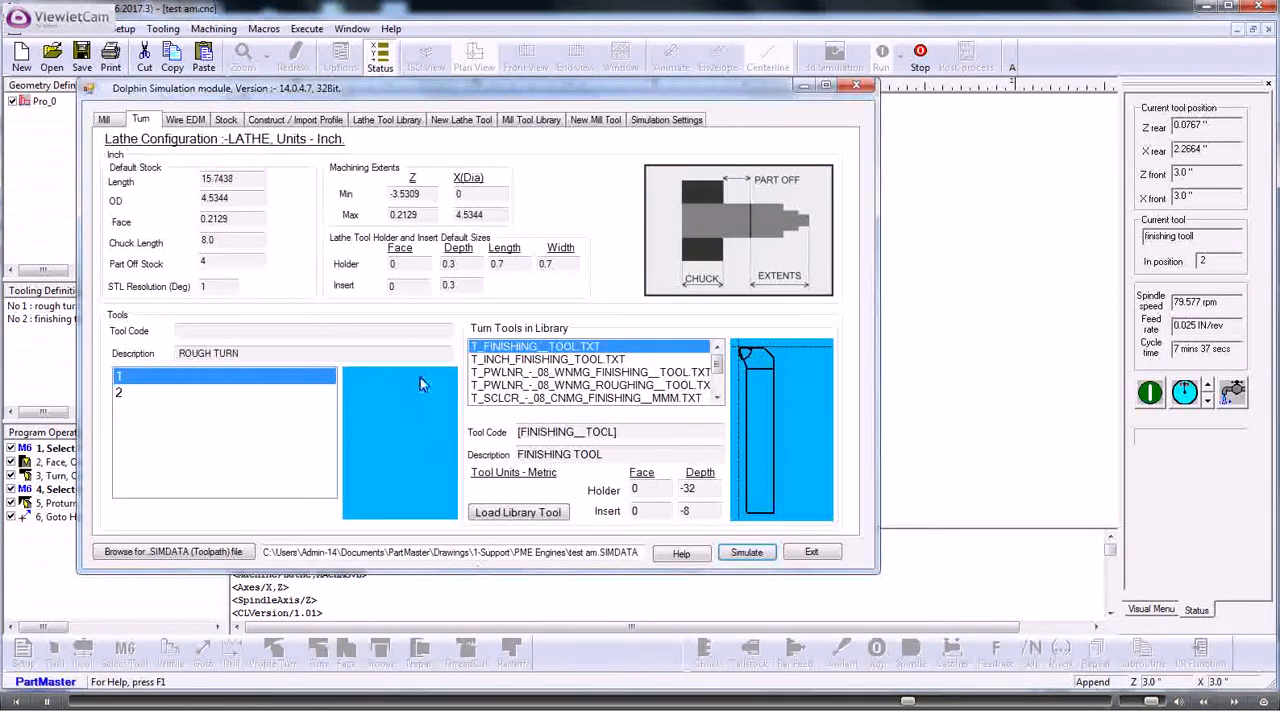
{"action": "left_click", "coordinate": [120, 378]}
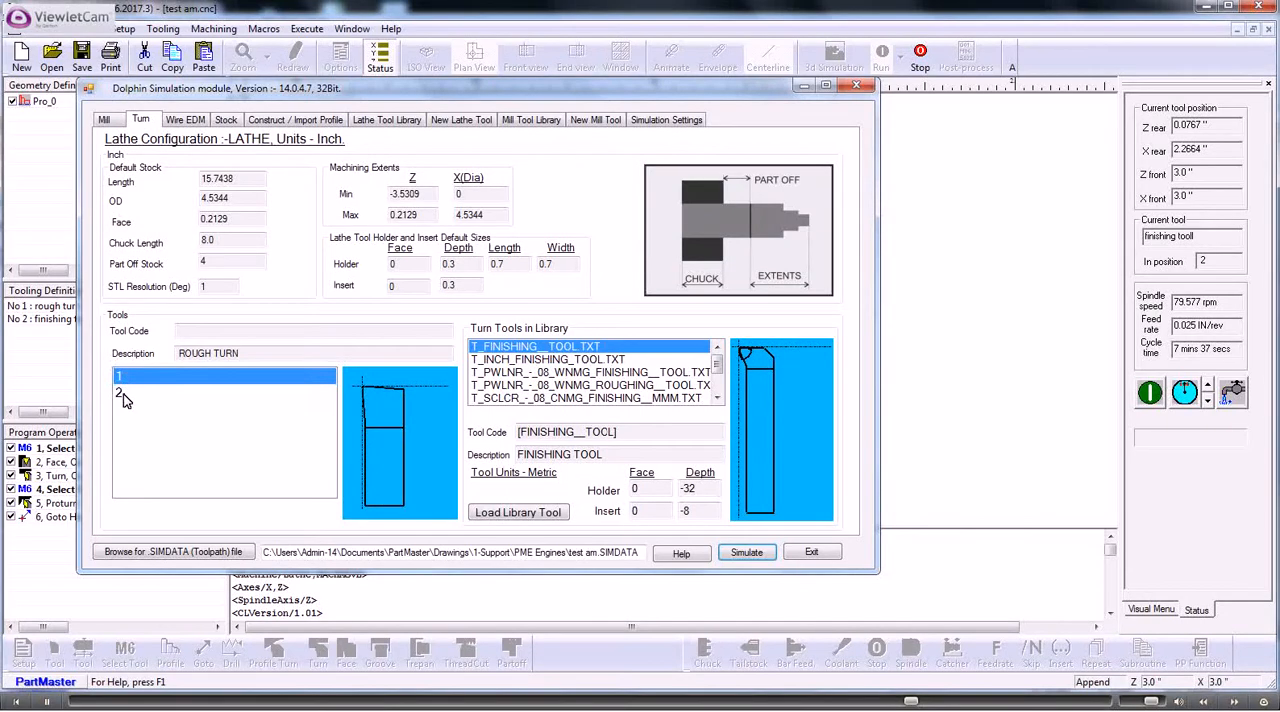
{"action": "left_click", "coordinate": [124, 396]}
{"action": "left_click", "coordinate": [122, 378]}
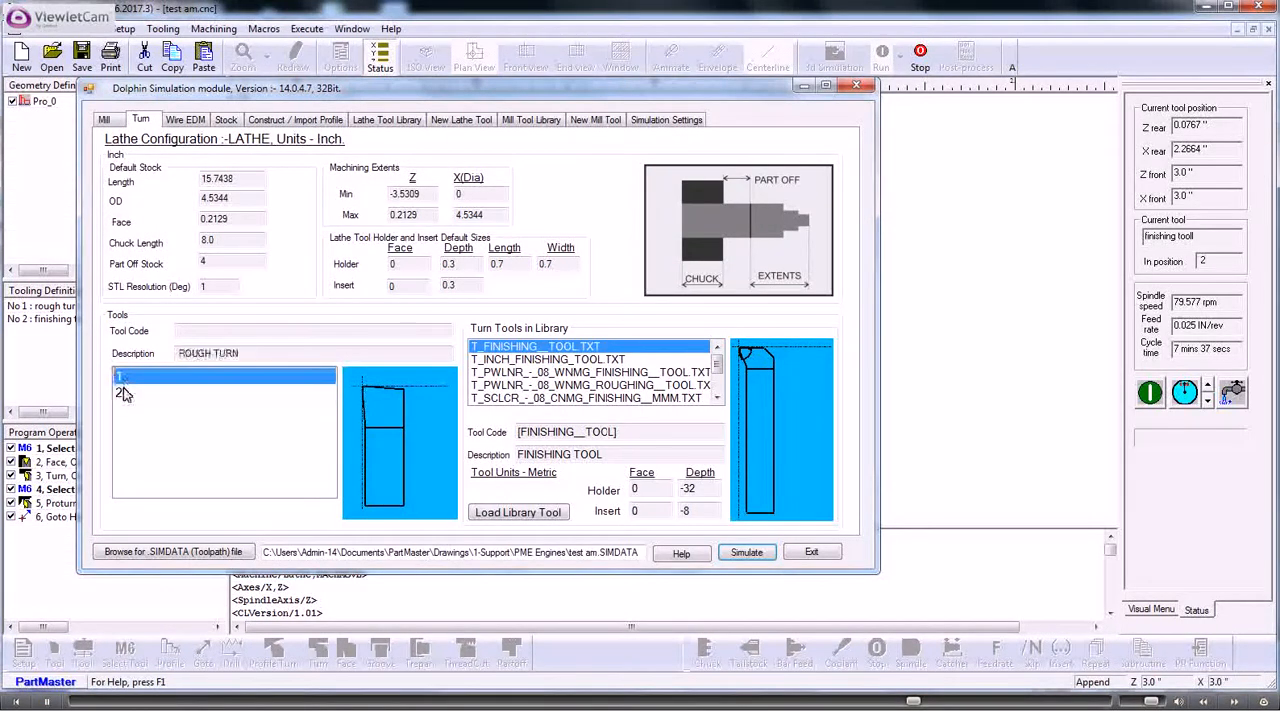
{"action": "left_click", "coordinate": [124, 394]}
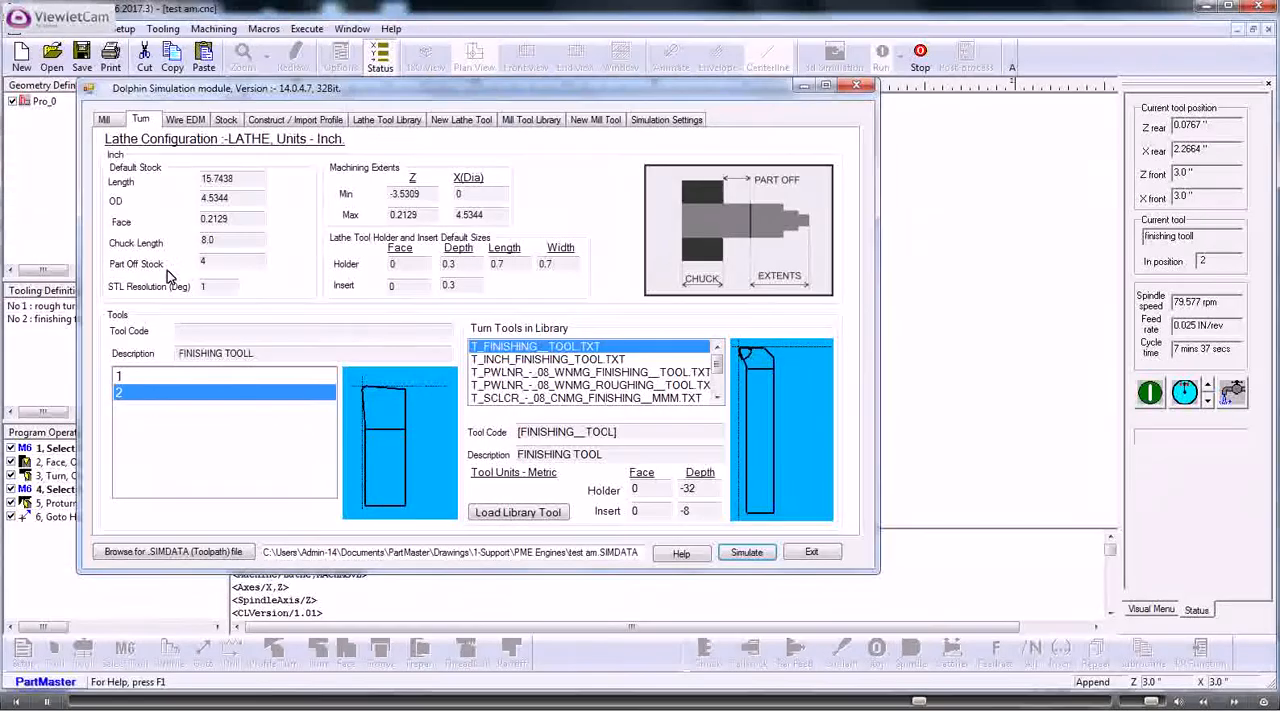
- Run the 3D lathe simulation, examine the machined end of the part, and exit the simulation
{"action": "left_click", "coordinate": [745, 553]}
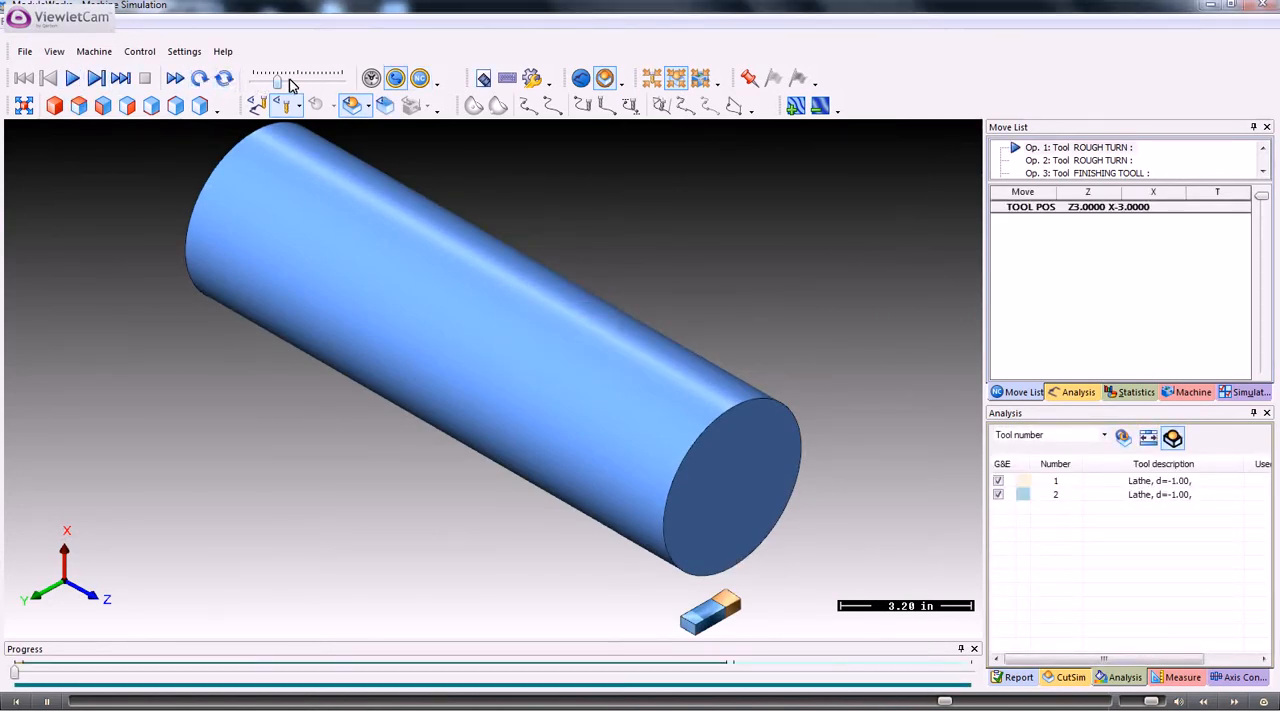
{"action": "left_click", "coordinate": [73, 79]}
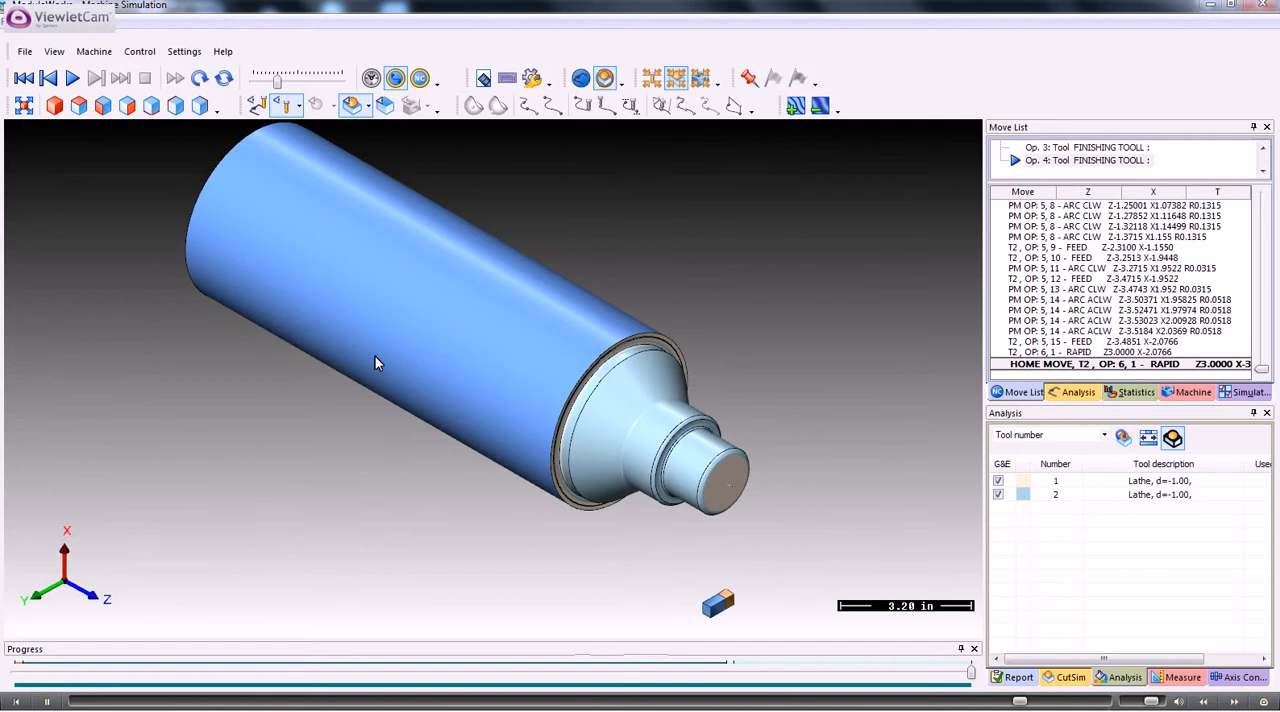
{"action": "left_click_drag", "start_coordinate": [375, 352], "coordinate": [392, 330]}
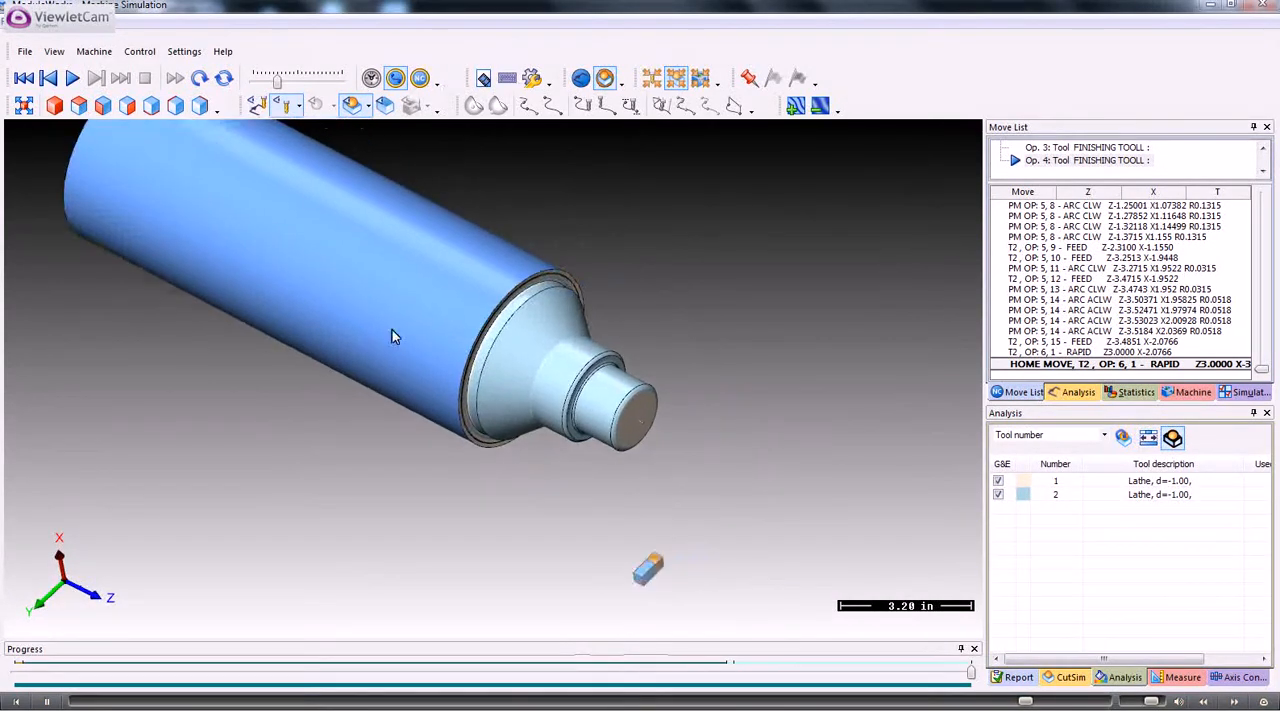
{"action": "scroll", "coordinate": [392, 330], "scroll_direction": "up", "scroll_amount": 3}
{"action": "scroll", "coordinate": [391, 350], "scroll_direction": "down", "scroll_amount": 3}
{"action": "scroll", "coordinate": [391, 357], "scroll_direction": "up", "scroll_amount": 3}
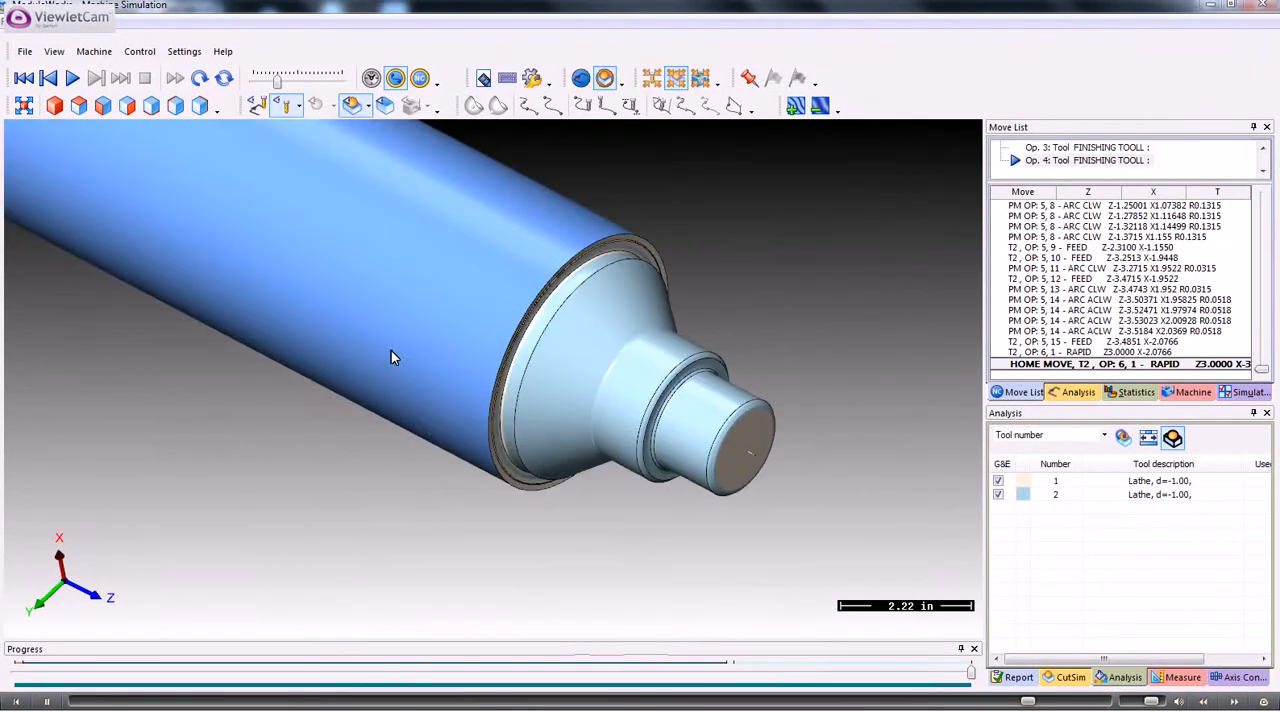
{"action": "scroll", "coordinate": [391, 357], "scroll_direction": "down", "scroll_amount": 2}
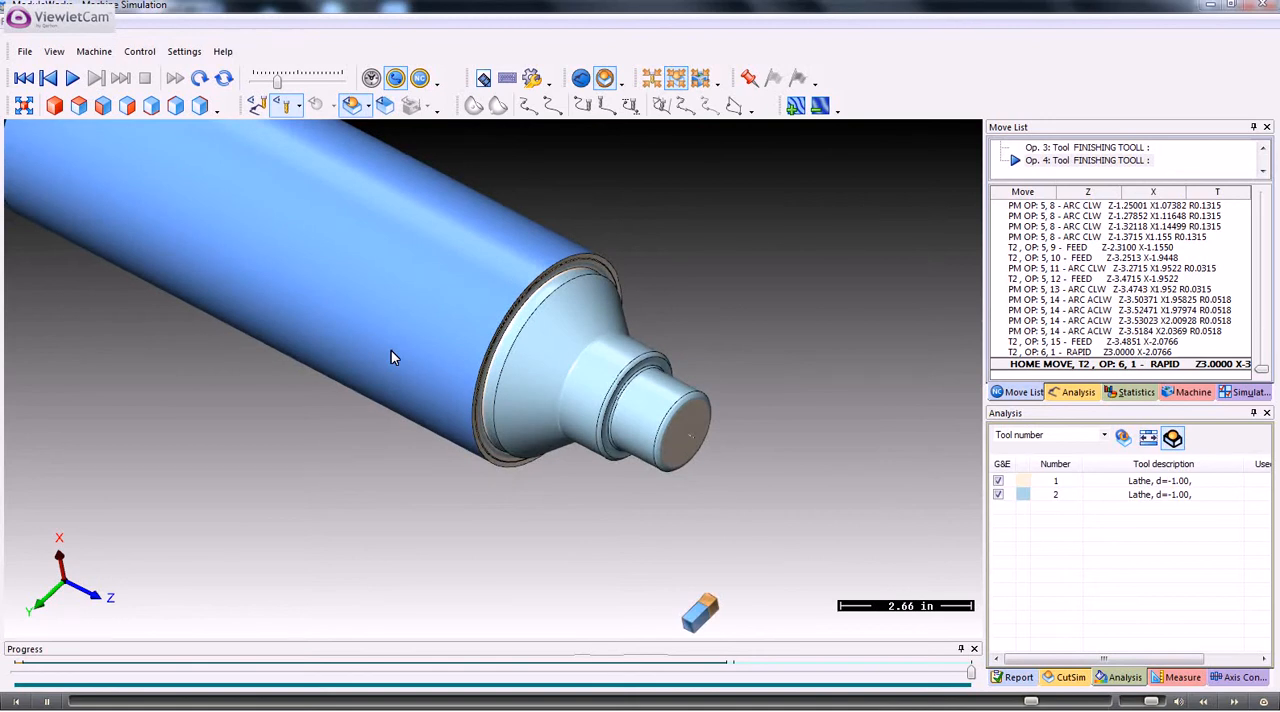
{"action": "left_click", "coordinate": [1263, 5]}
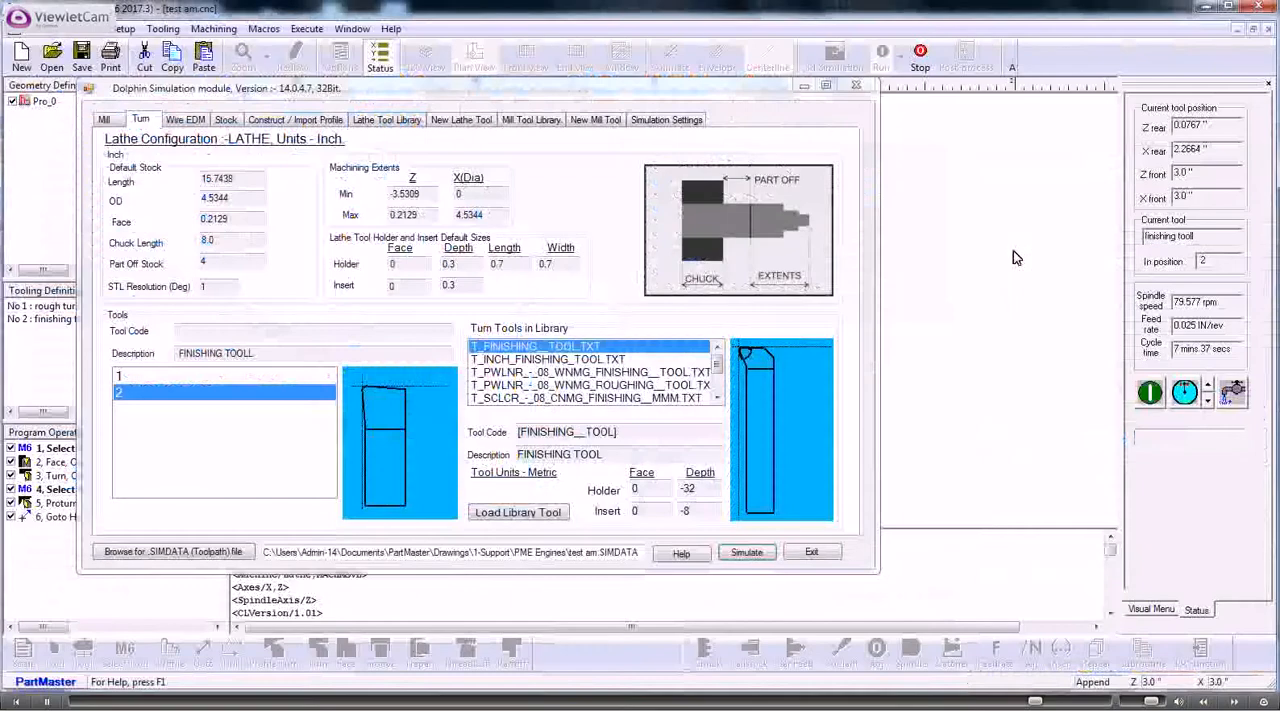
{"action": "left_click", "coordinate": [814, 553]}
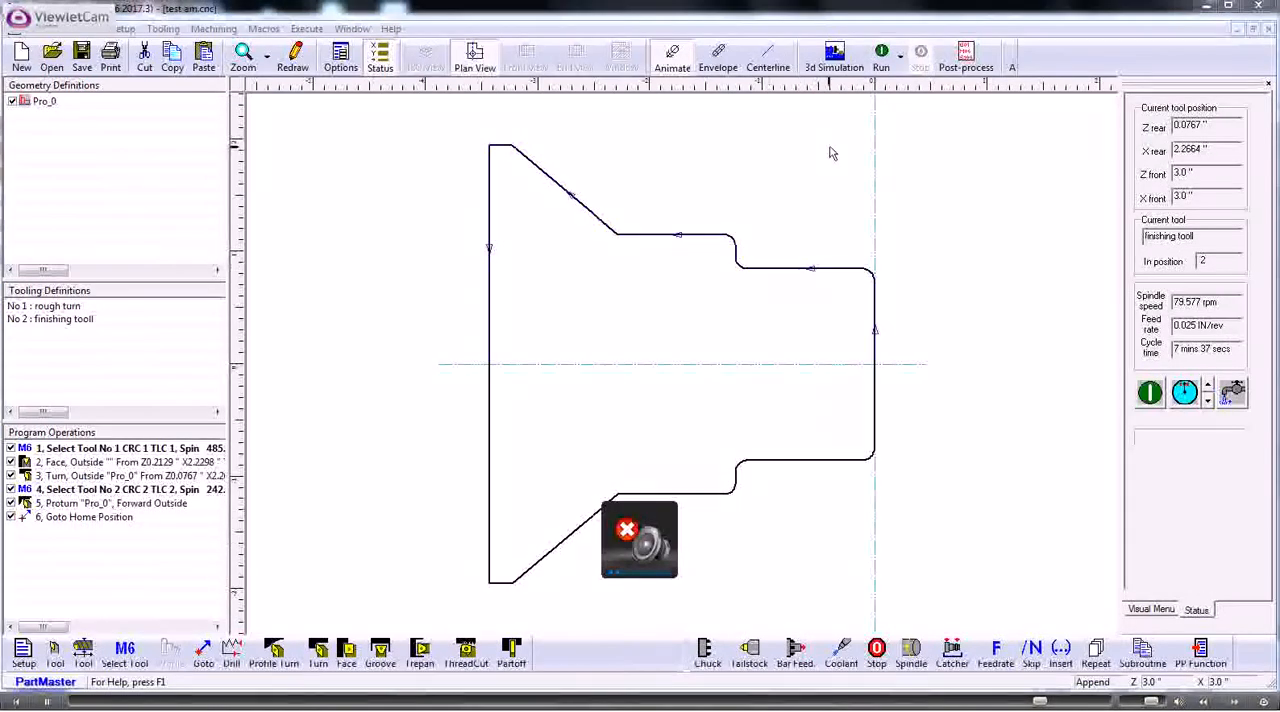
- Post-process the program with the T_Haas_TL2C_V11_07Nov12.ppr post processor
{"action": "left_click", "coordinate": [966, 55]}
{"action": "left_click", "coordinate": [614, 259]}
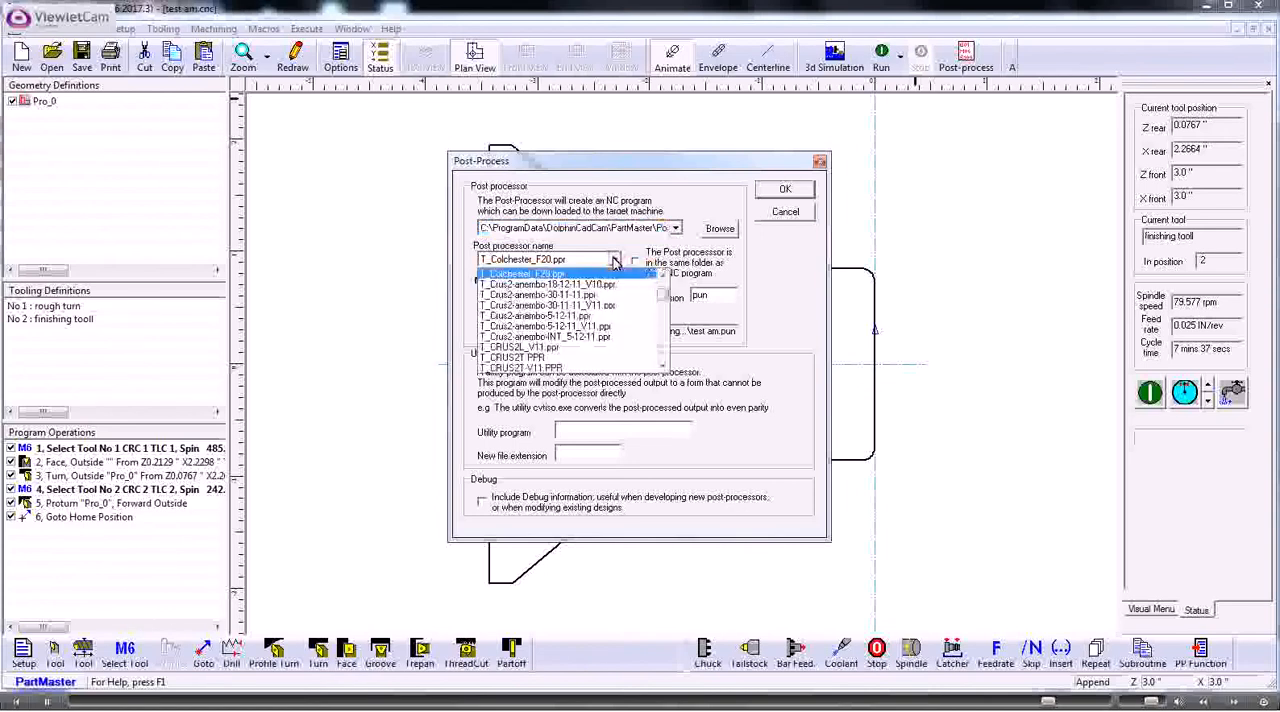
{"action": "left_click_drag", "start_coordinate": [664, 298], "coordinate": [669, 333]}
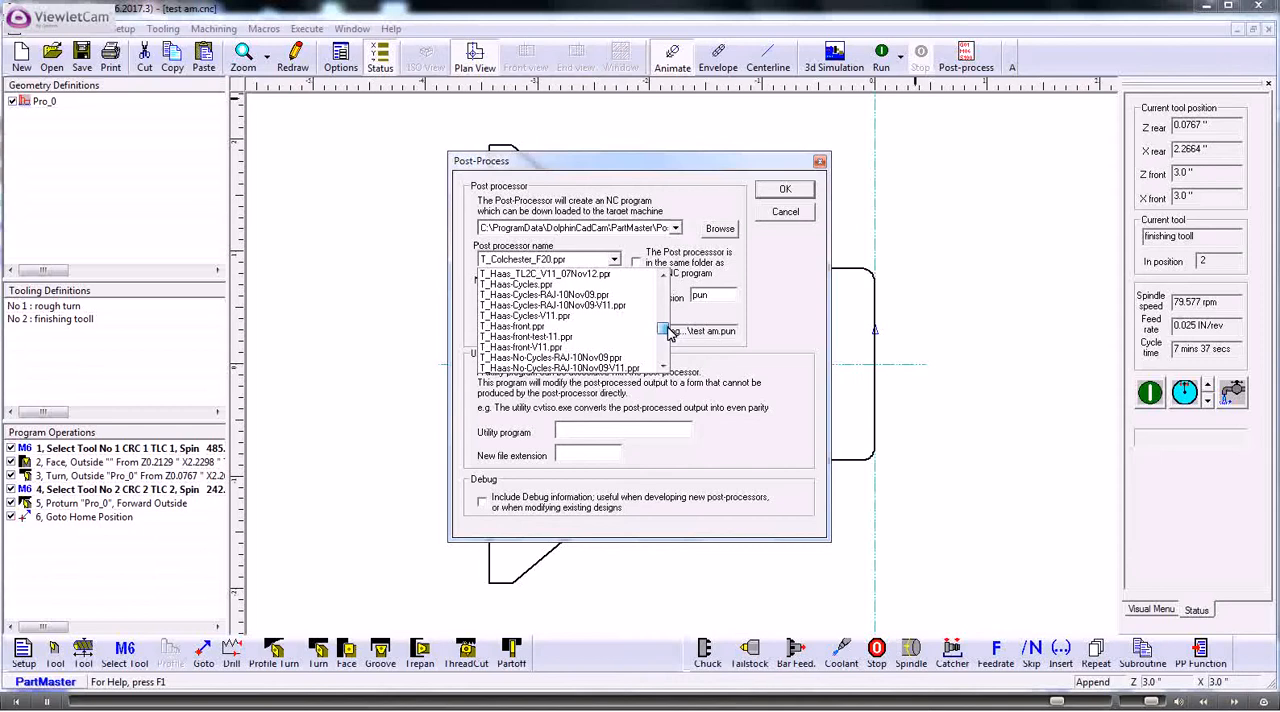
{"action": "left_click", "coordinate": [555, 274]}
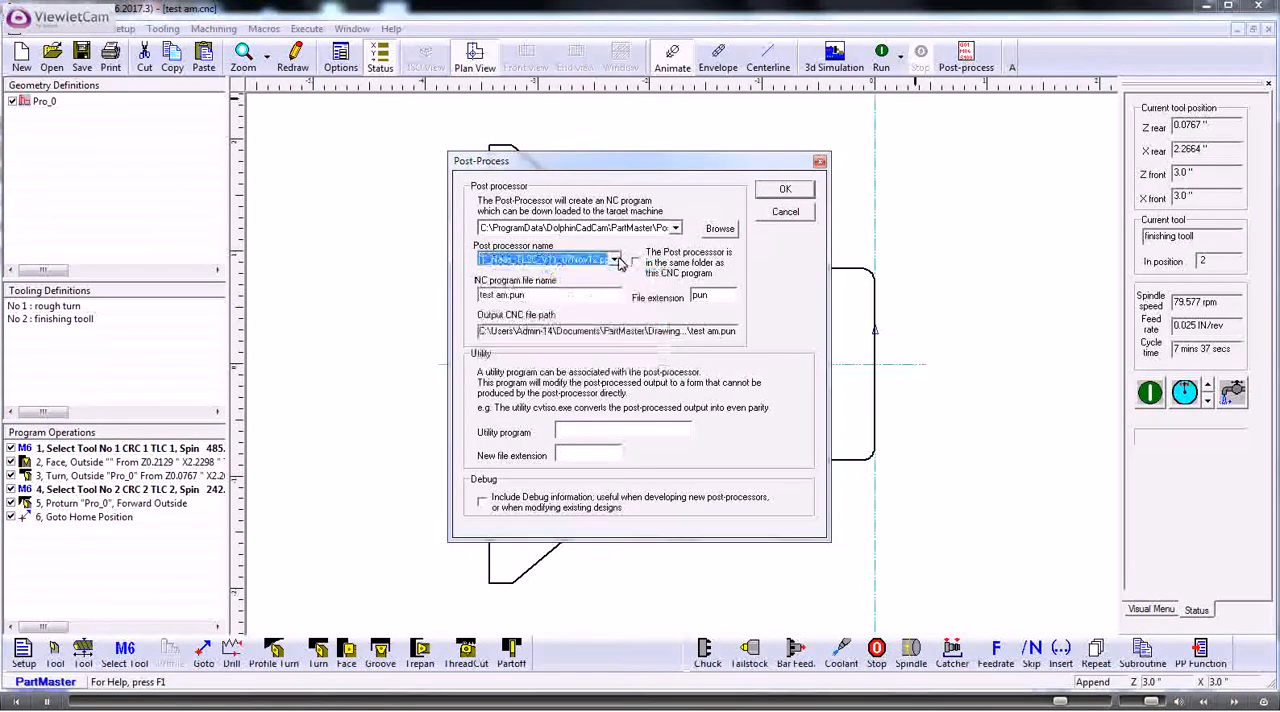
{"action": "left_click", "coordinate": [773, 190]}
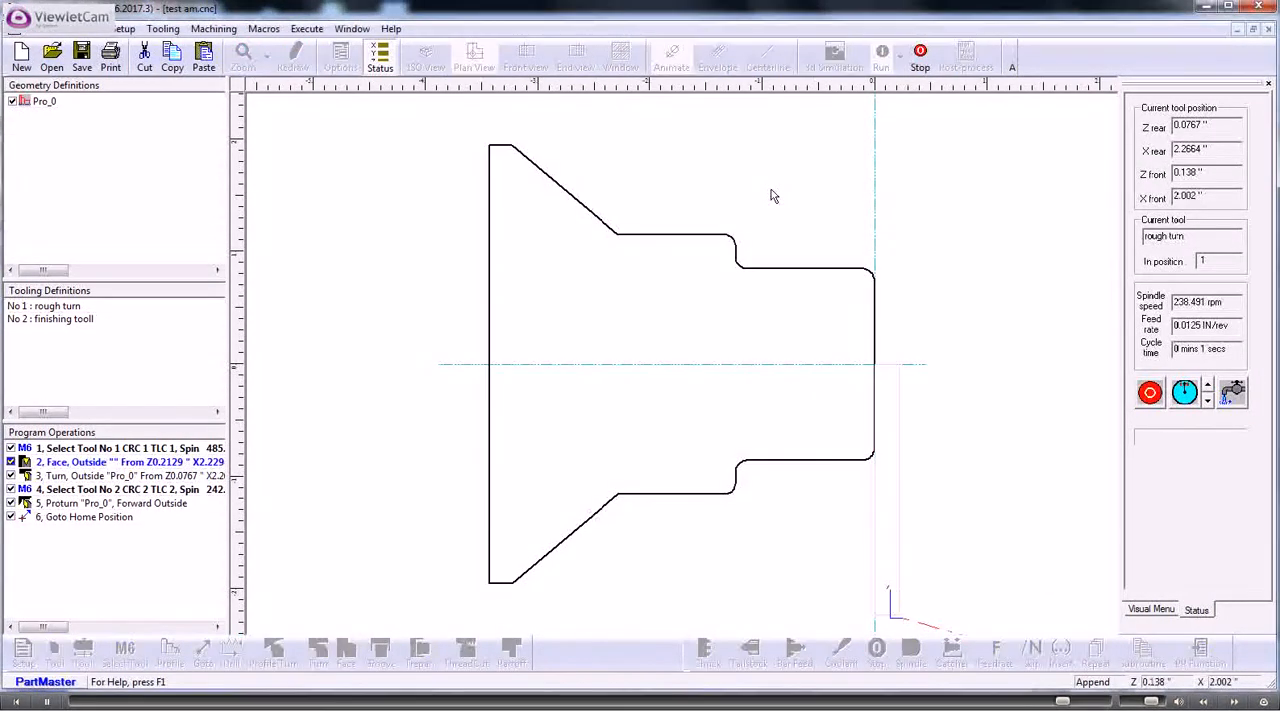
- Stop the animated machining run and switch the toolpath display to centerline
{"action": "left_click", "coordinate": [922, 58]}
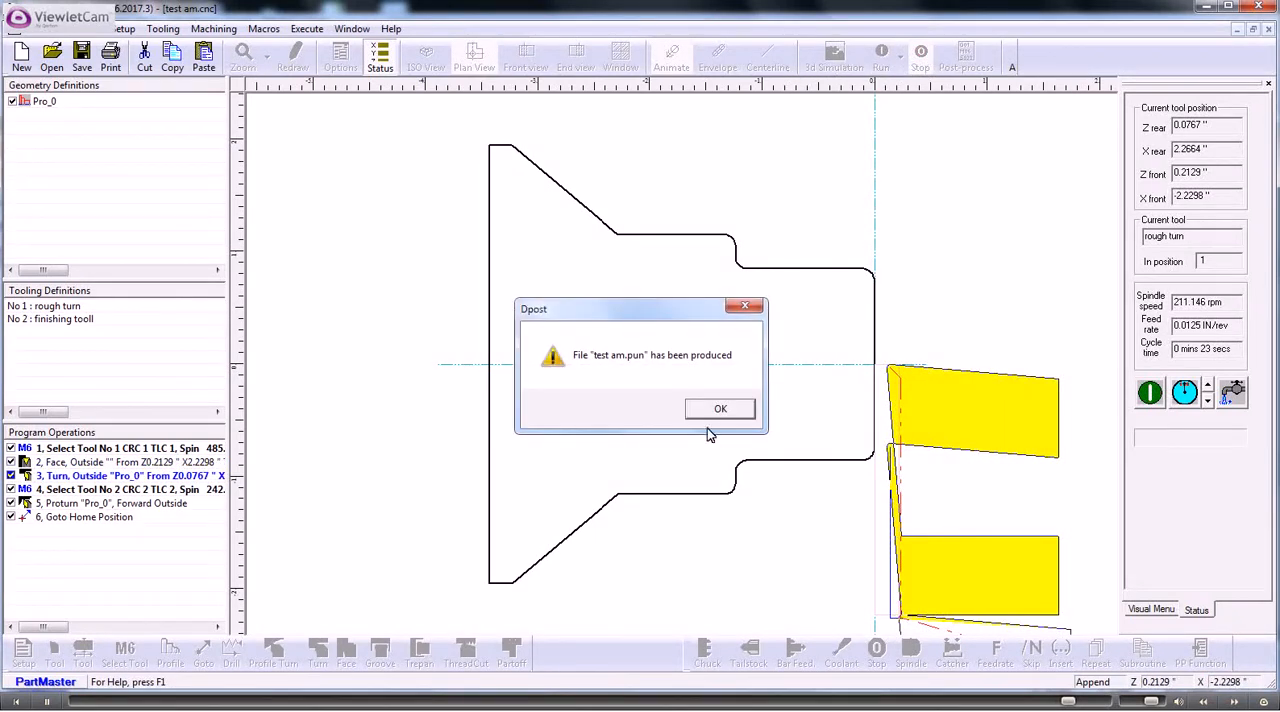
{"action": "left_click", "coordinate": [718, 410]}
{"action": "left_click", "coordinate": [759, 62]}
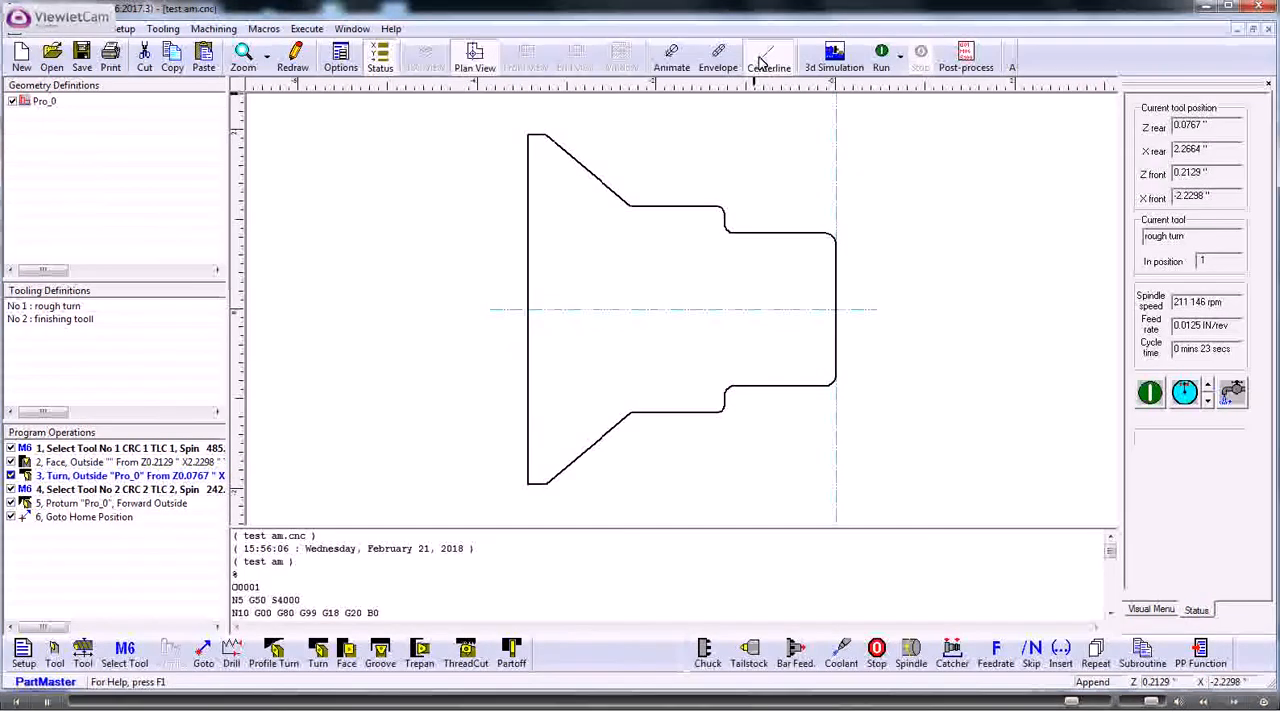
- Post-process the full program again to test am.pun with the same Haas post processor
{"action": "left_click", "coordinate": [962, 55]}
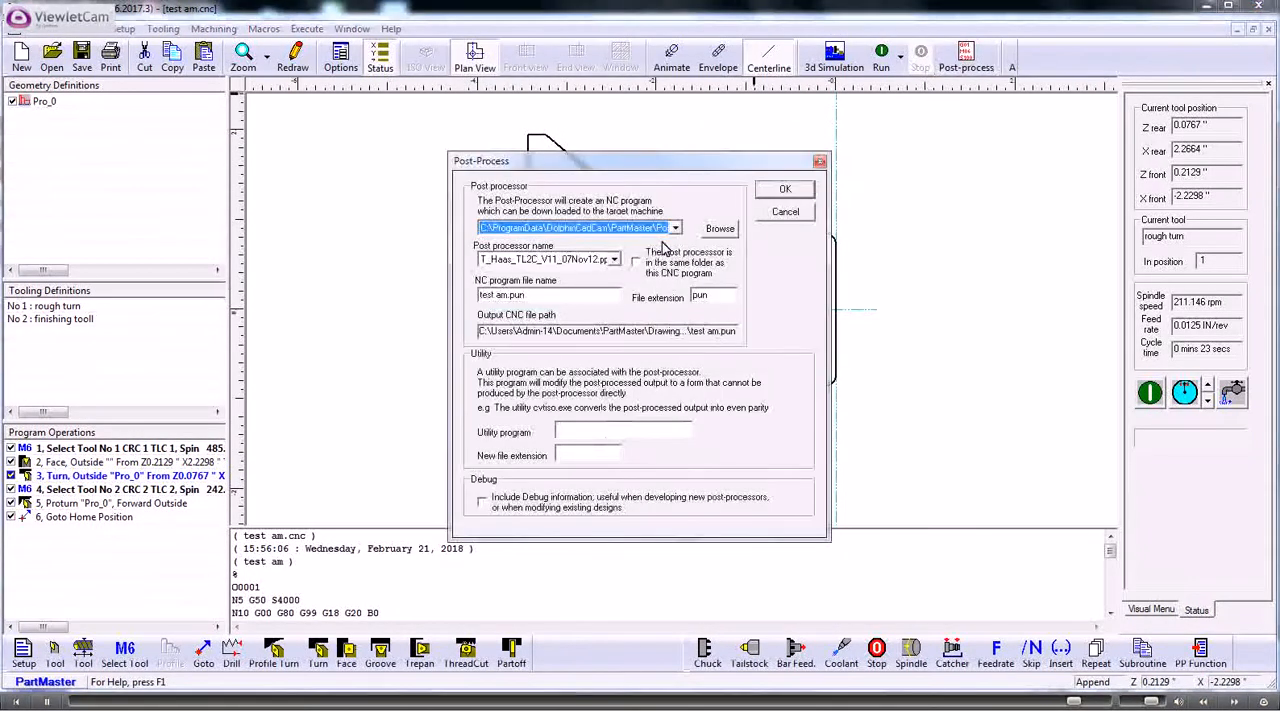
{"action": "left_click", "coordinate": [784, 190]}
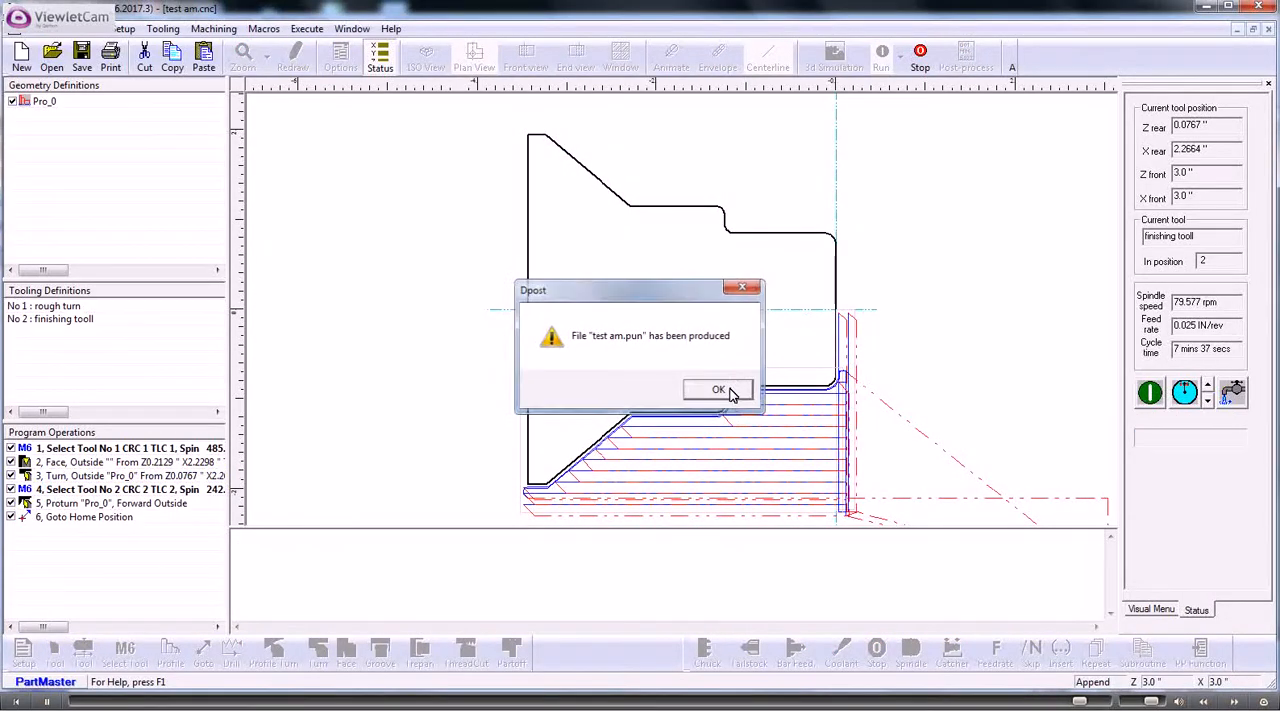
{"action": "left_click", "coordinate": [720, 389]}
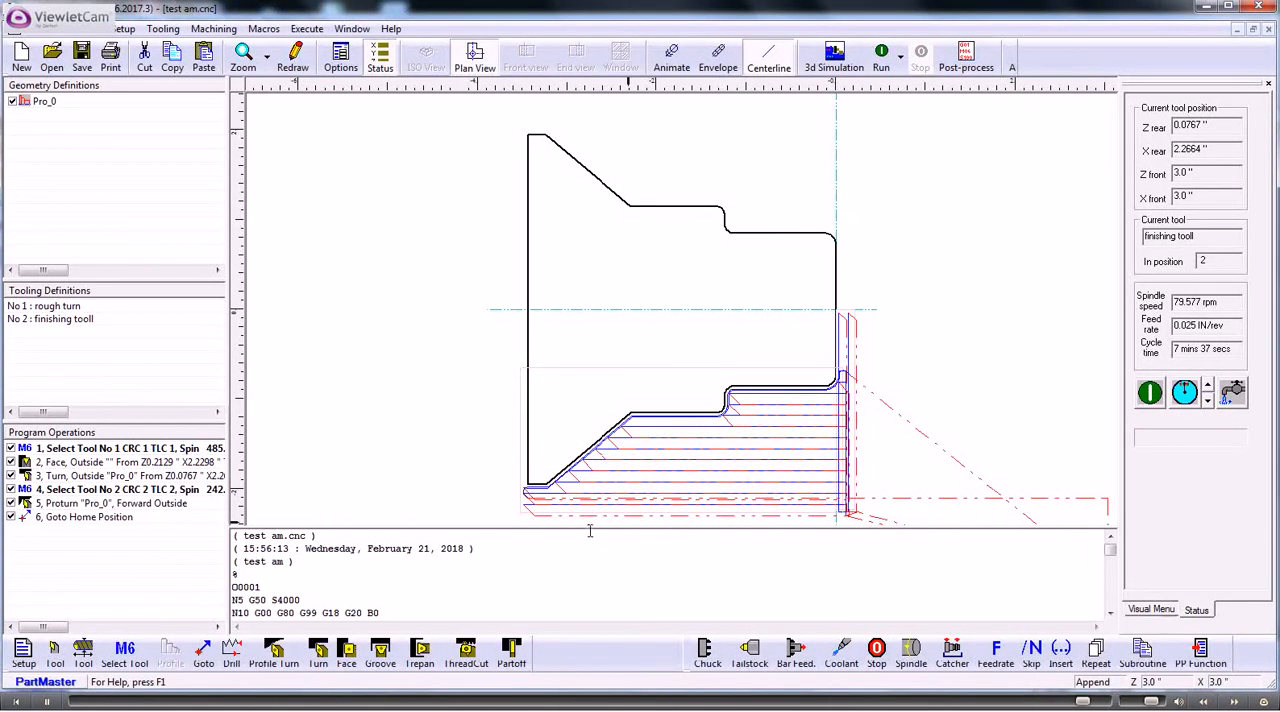
- Enlarge the NC code view and review the generated code, highlighting it from the program number to block N95
{"action": "left_click_drag", "start_coordinate": [588, 528], "coordinate": [592, 284]}
{"action": "left_click_drag", "start_coordinate": [260, 343], "coordinate": [399, 578]}
{"action": "scroll", "coordinate": [397, 544], "scroll_direction": "down", "scroll_amount": 13}
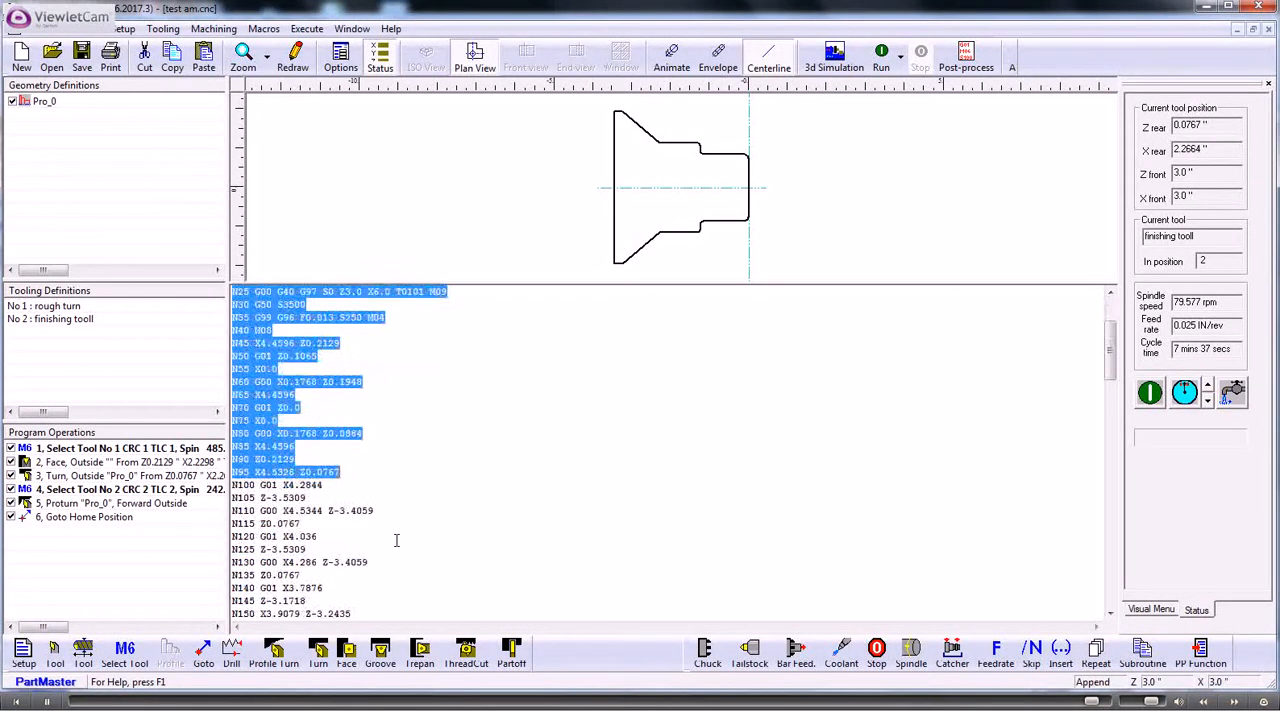
{"action": "scroll", "coordinate": [396, 540], "scroll_direction": "up", "scroll_amount": 13}
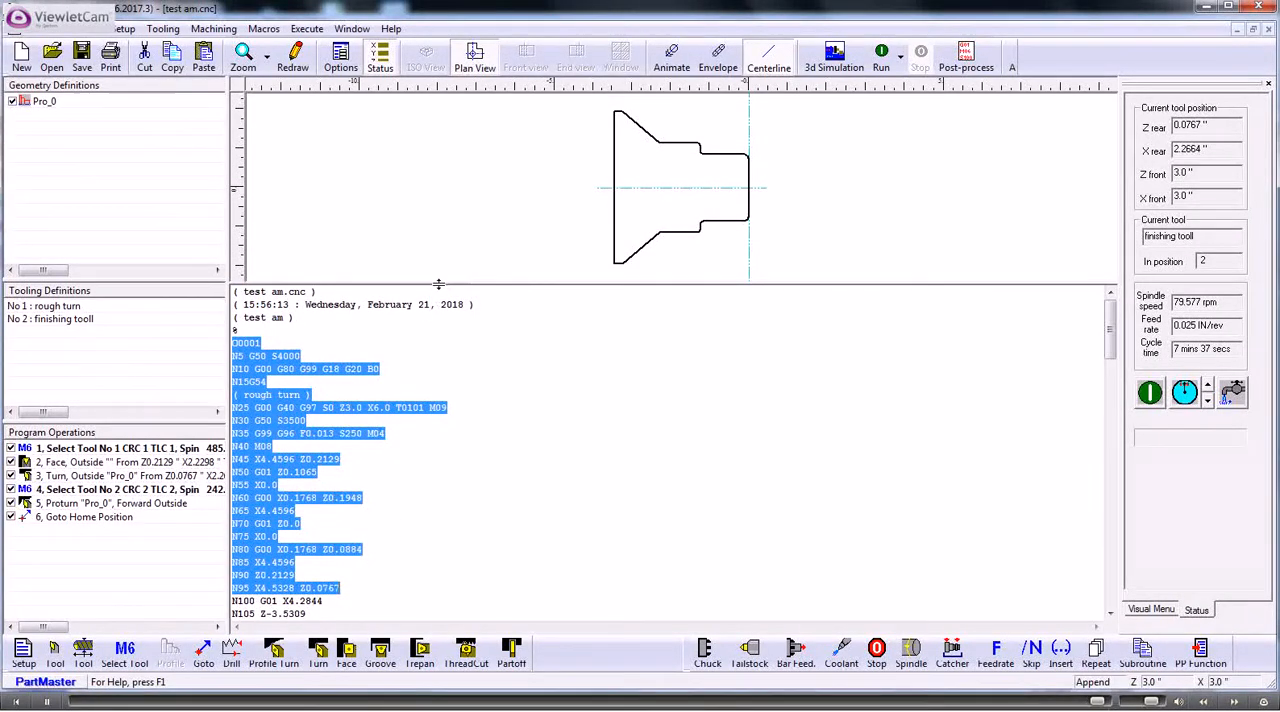
{"action": "left_click_drag", "start_coordinate": [449, 302], "coordinate": [505, 421]}
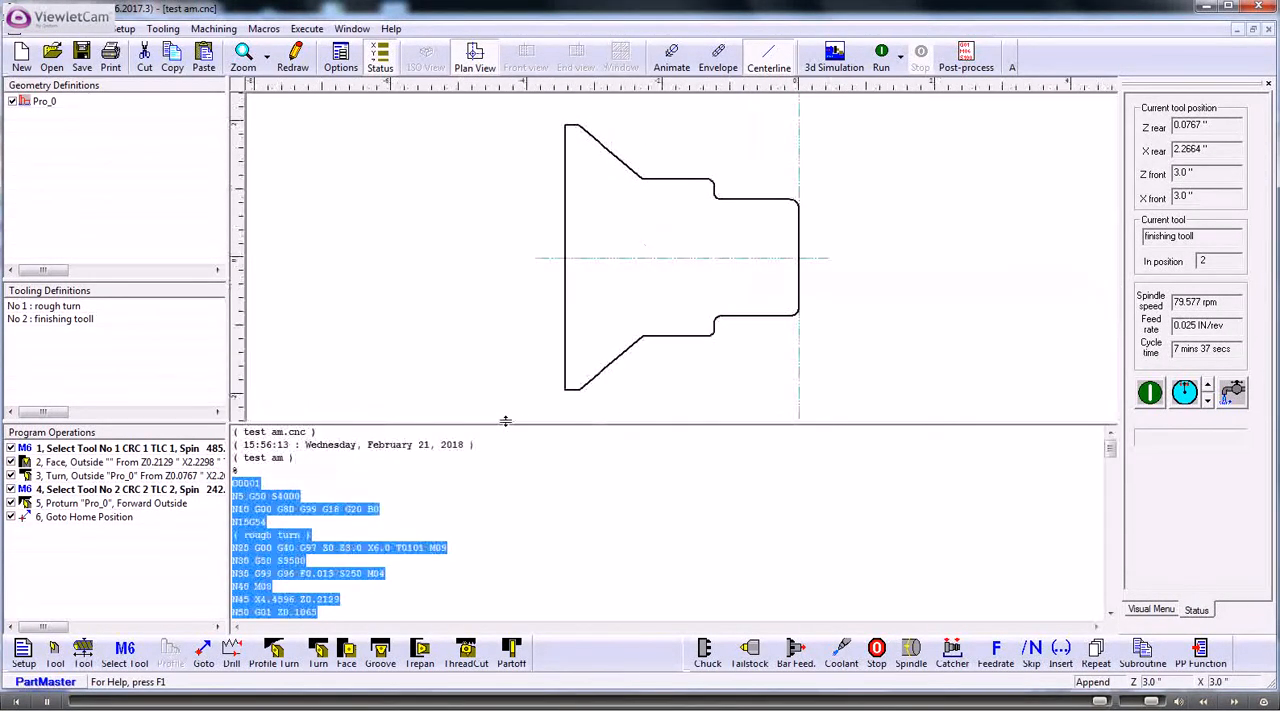